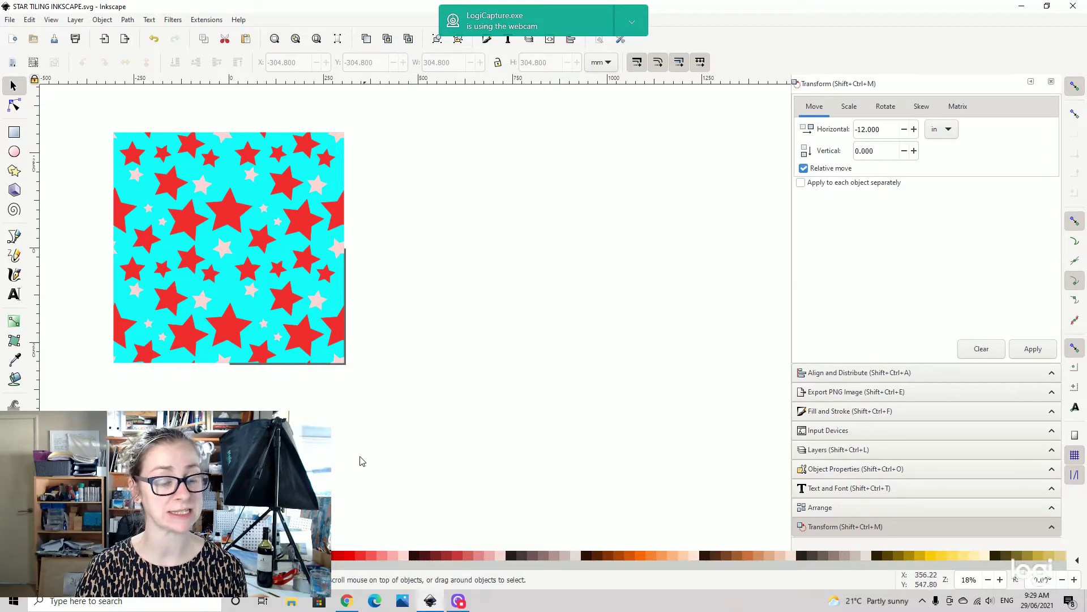
# Pull the upper-left star tile away from the tiled pattern and snap it back into its original place.
pyautogui.hscroll(-8, 359, 459)
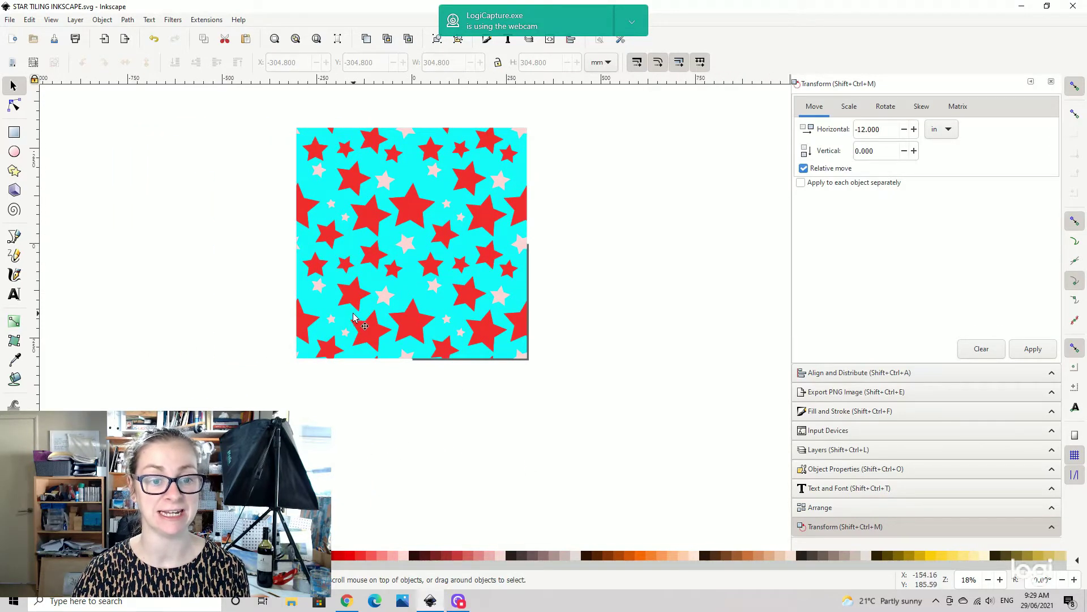
pyautogui.moveTo(377, 318)
pyautogui.mouseDown()
pyautogui.moveTo(266, 334)
pyautogui.moveTo(374, 309)
pyautogui.mouseUp()
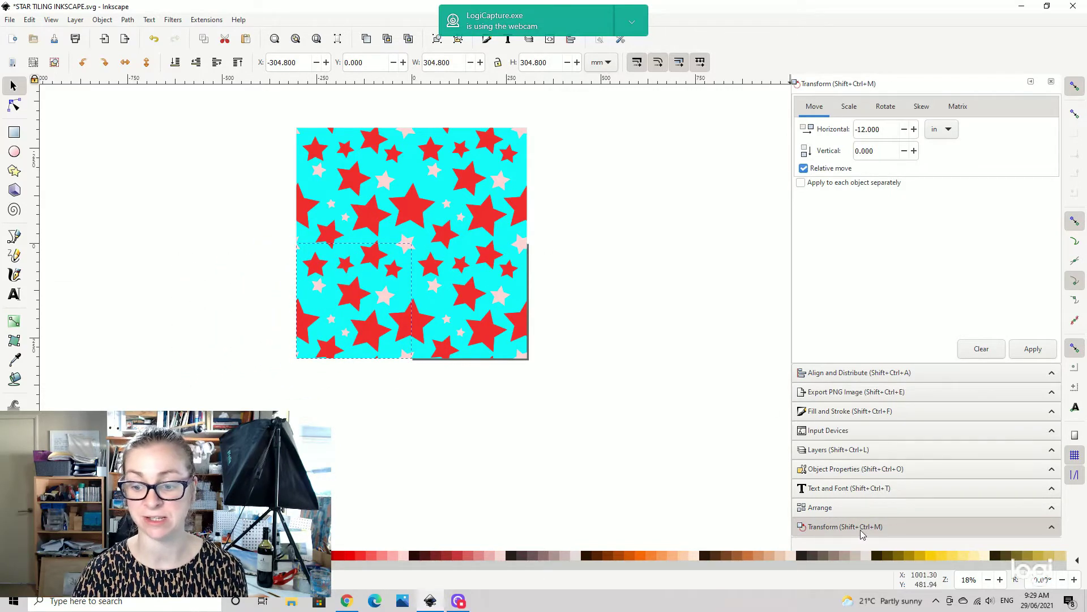
pyautogui.moveTo(628, 218); pyautogui.dragTo(631, 267)
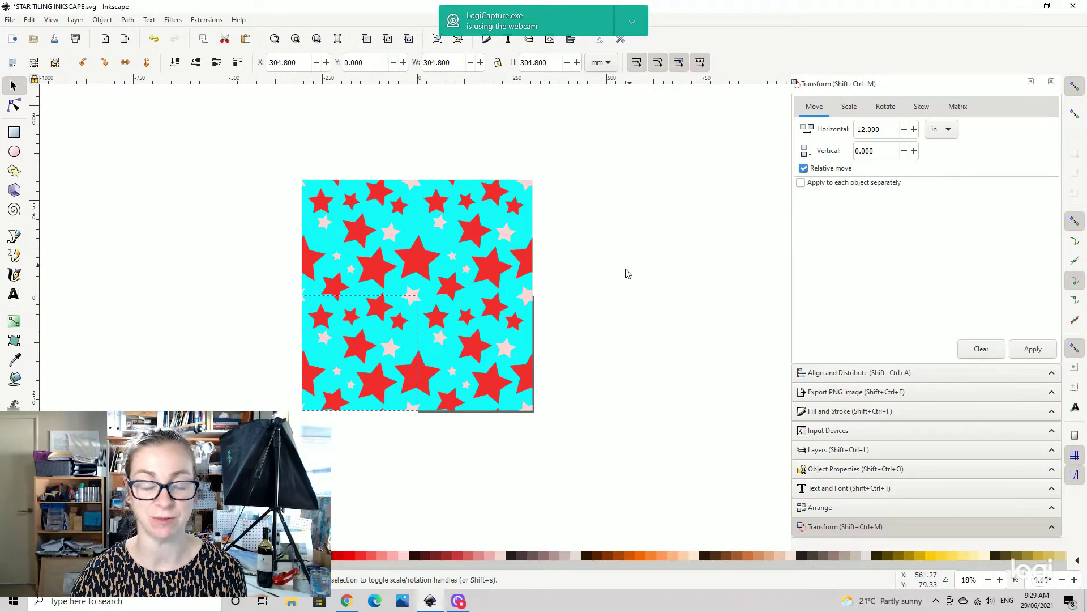
pyautogui.moveTo(367, 242); pyautogui.dragTo(283, 207)
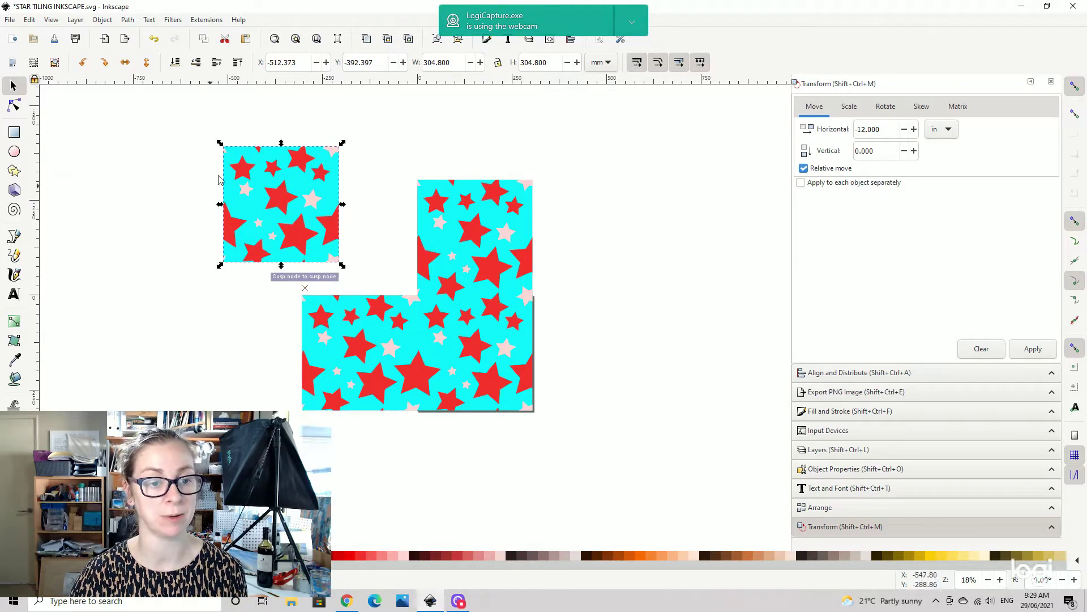
pyautogui.click(378, 214)
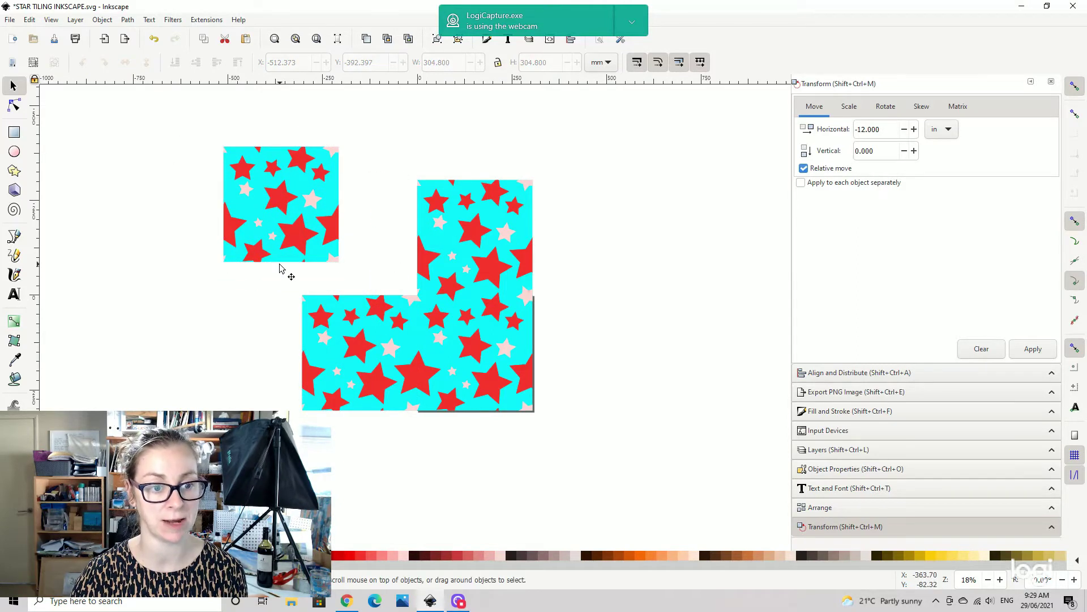
pyautogui.moveTo(283, 199); pyautogui.dragTo(360, 233)
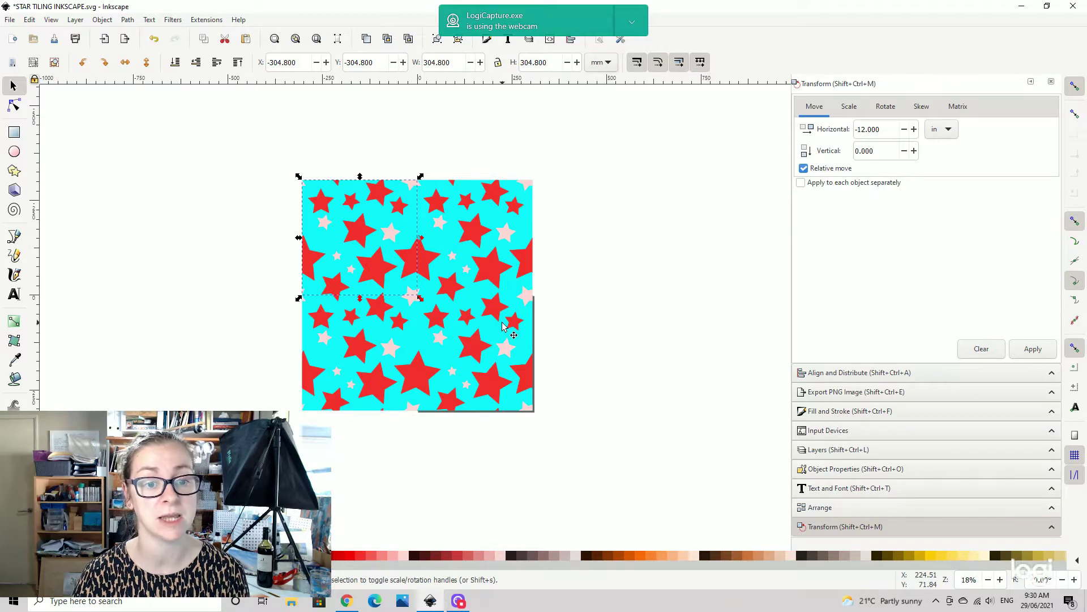
pyautogui.click(564, 323)
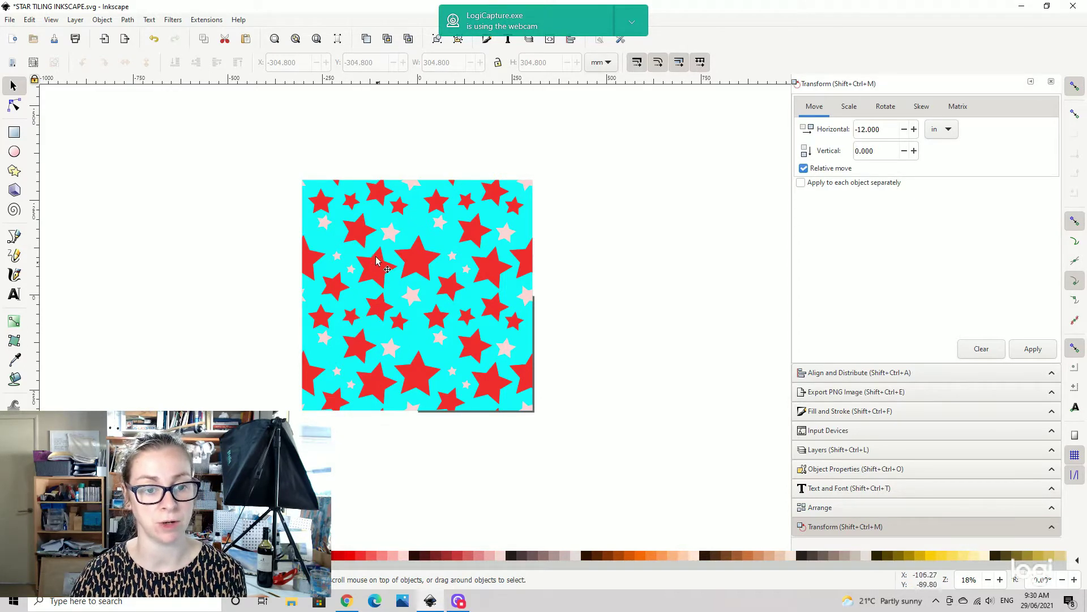
# Separate the tiled pattern by moving both upper star tiles and the lower-left tile away from the tile on the page.
pyautogui.moveTo(416, 227); pyautogui.dragTo(347, 203)
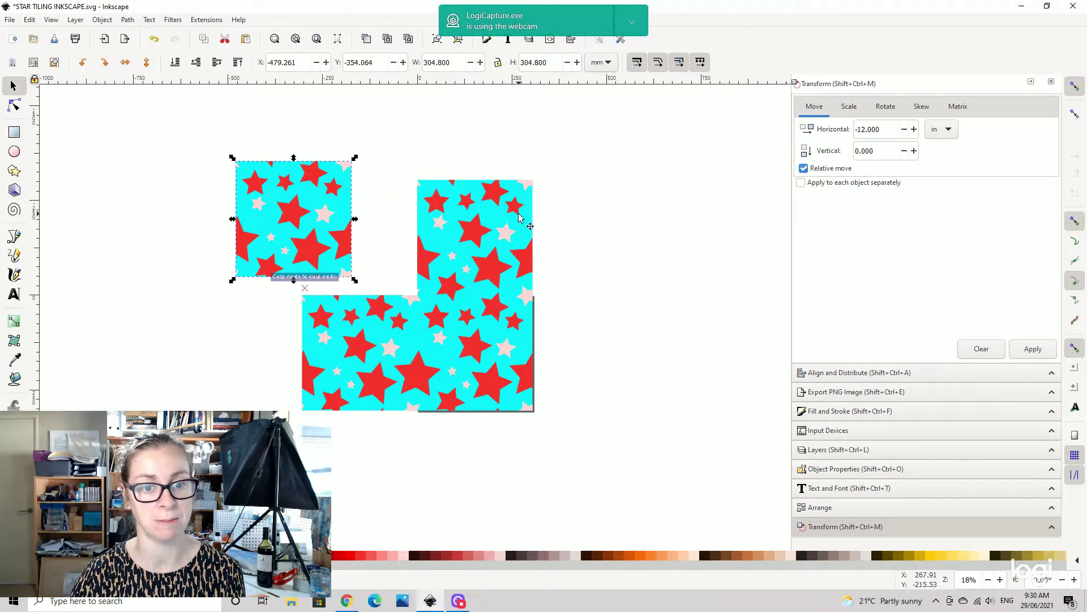
pyautogui.moveTo(521, 215); pyautogui.dragTo(597, 188)
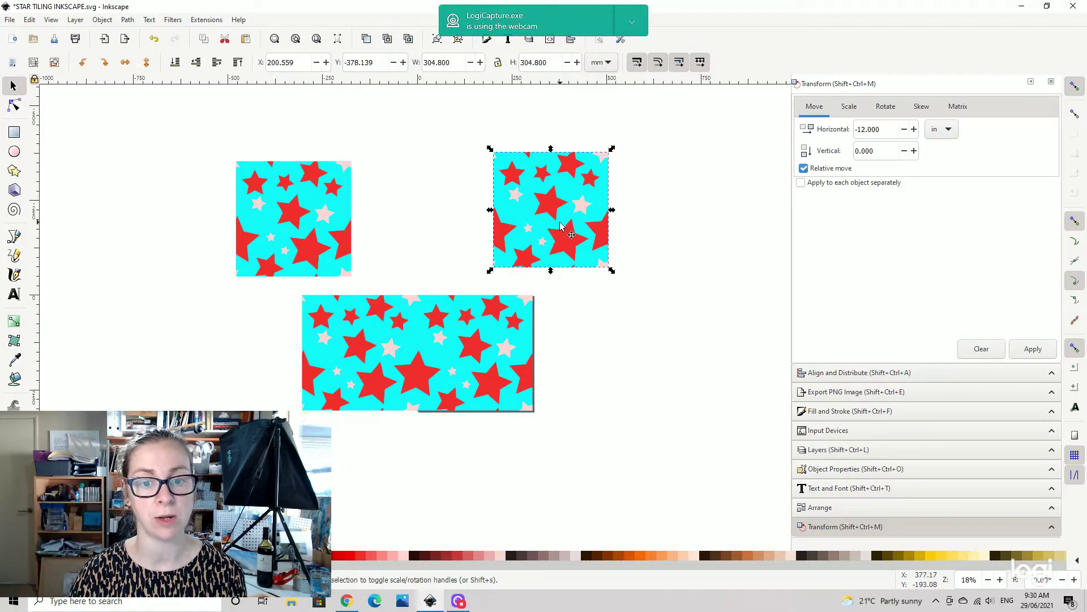
pyautogui.moveTo(338, 209); pyautogui.dragTo(242, 183)
pyautogui.moveTo(585, 206); pyautogui.dragTo(398, 183)
pyautogui.moveTo(359, 333); pyautogui.dragTo(256, 328)
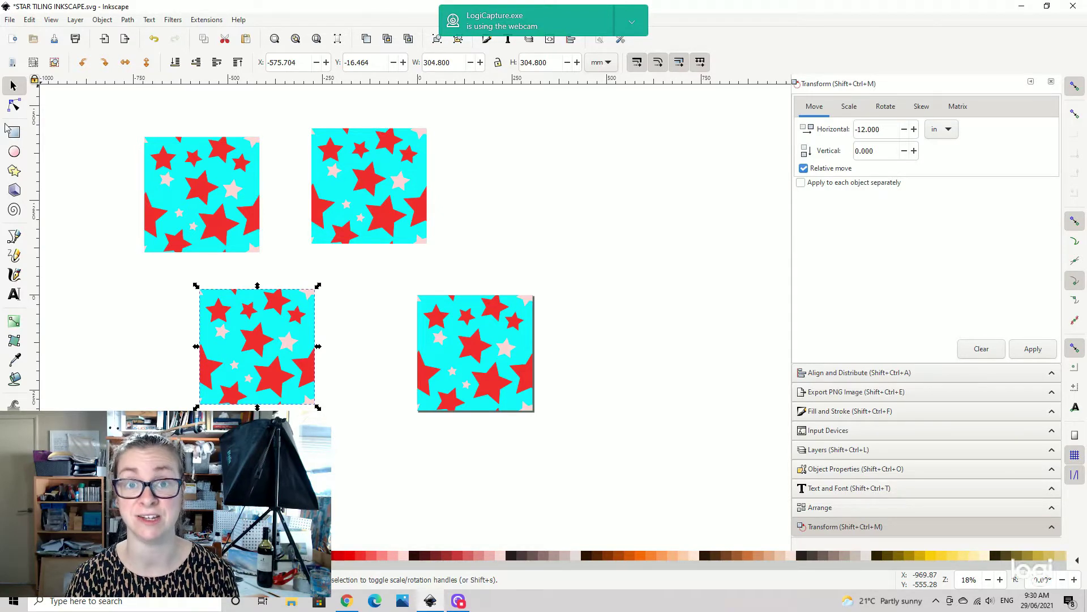
# Check the custom page width, height and units in the document properties.
pyautogui.click(10, 22)
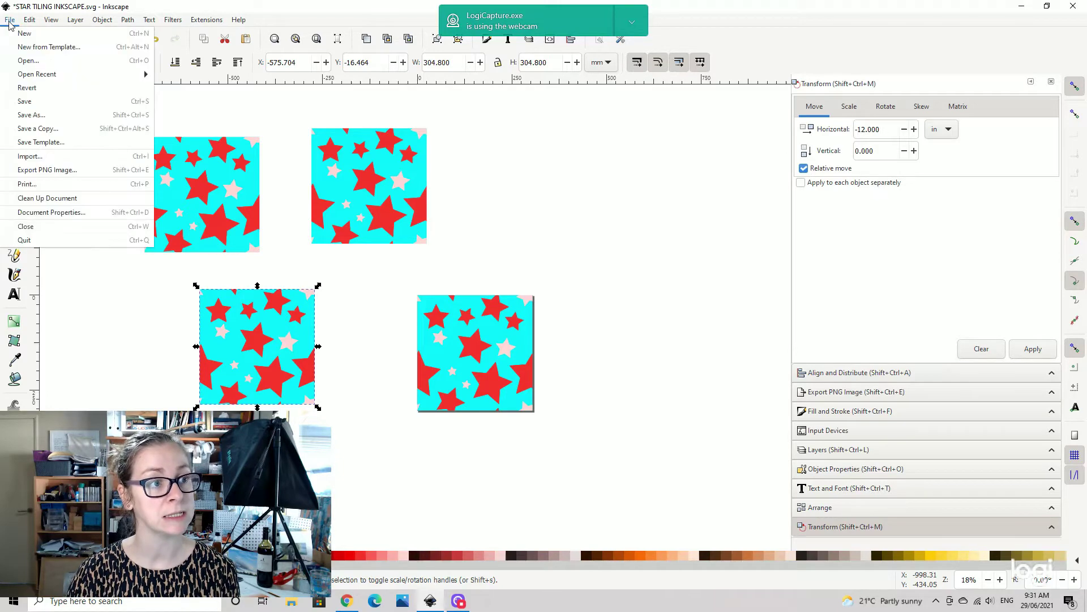
pyautogui.click(51, 213)
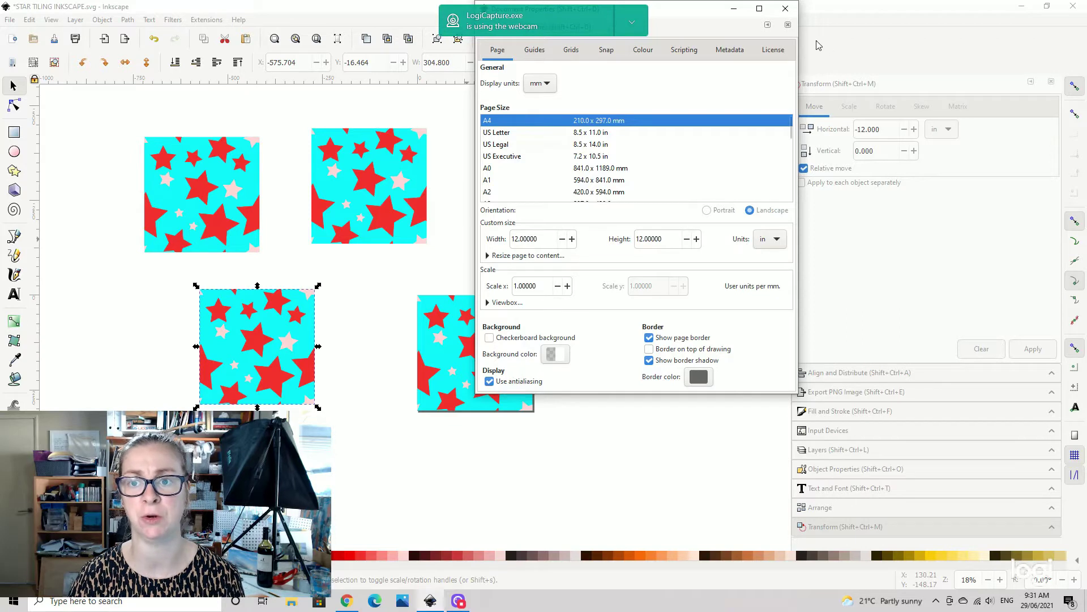
pyautogui.click(786, 9)
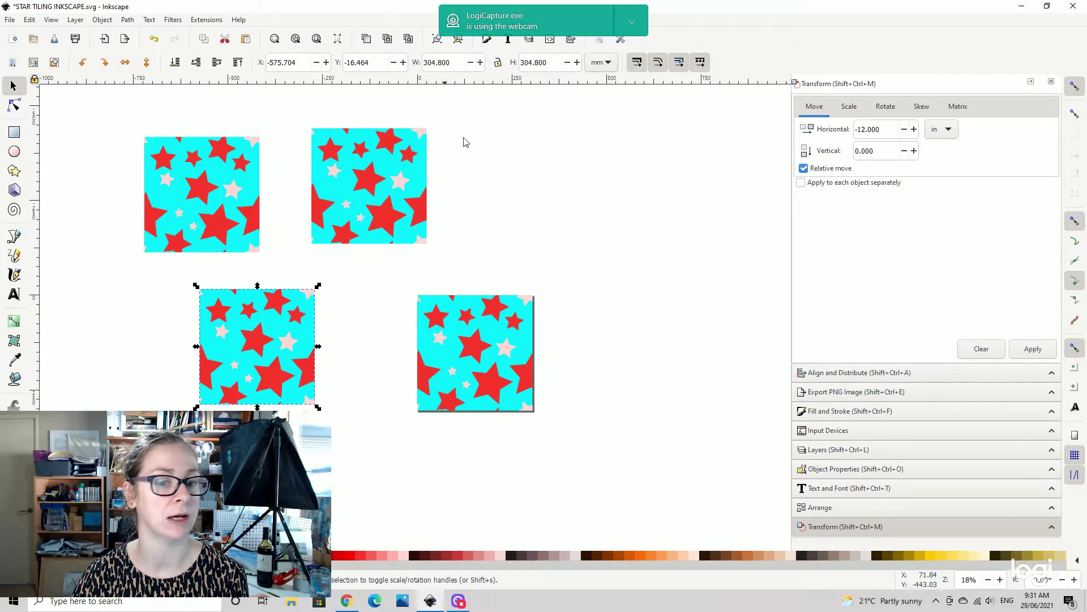
# Move the remaining star tile off the page to the empty canvas above and to its right.
pyautogui.moveTo(381, 272); pyautogui.dragTo(558, 420)
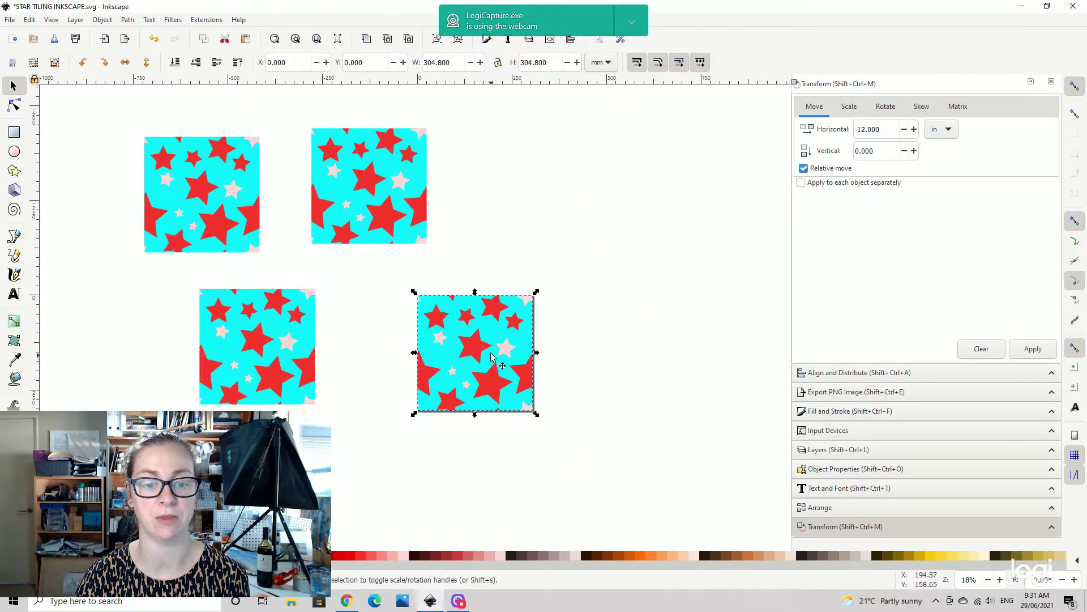
pyautogui.moveTo(492, 357); pyautogui.dragTo(722, 153)
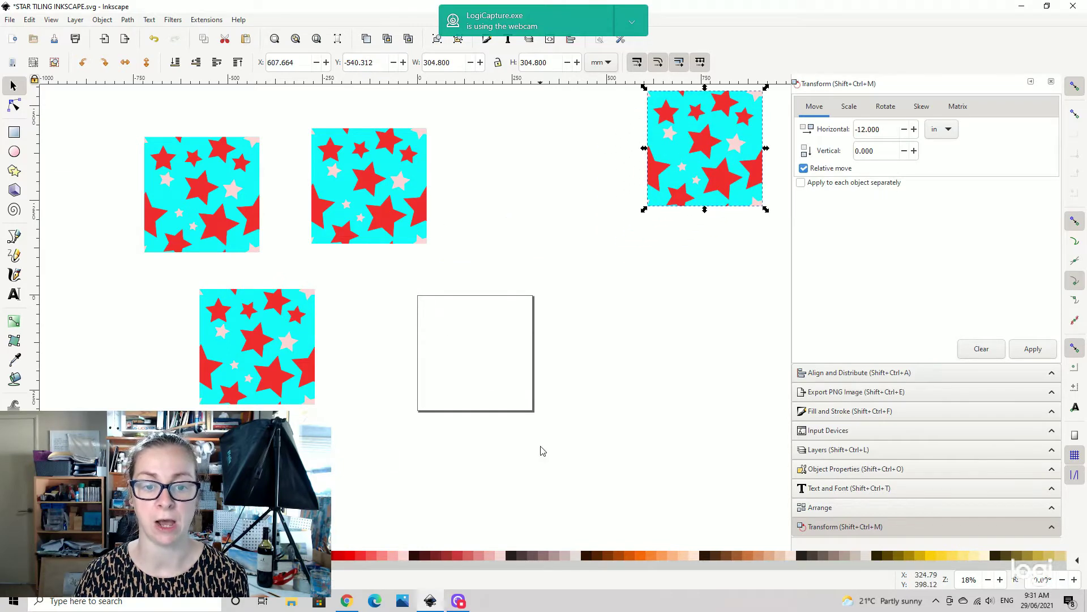
# Set the PNG export area to the page and its units to inches.
pyautogui.click(852, 396)
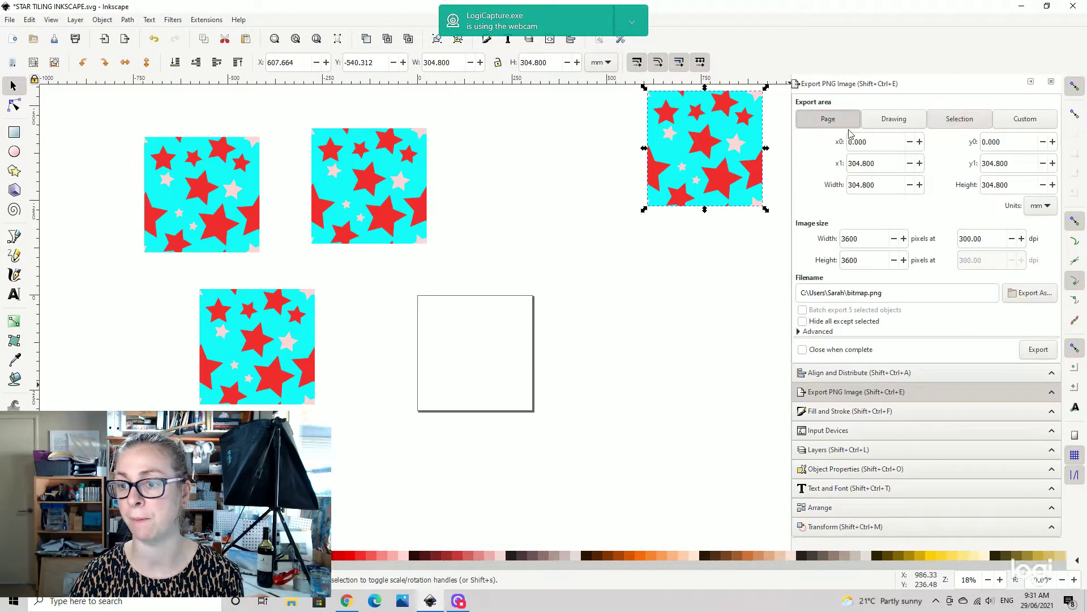
pyautogui.click(835, 120)
pyautogui.click(1038, 206)
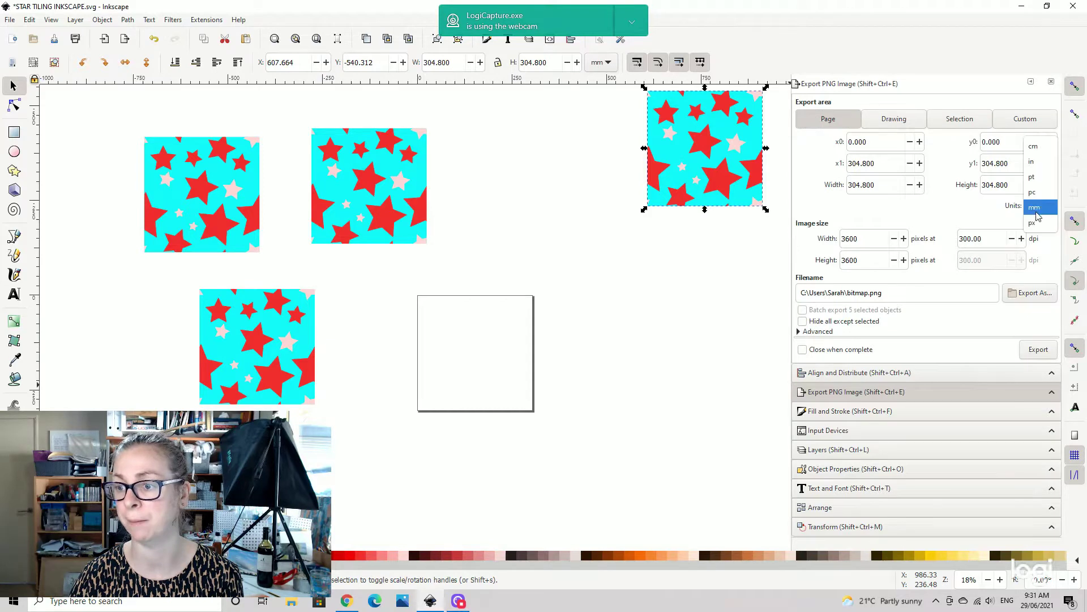
pyautogui.click(1031, 162)
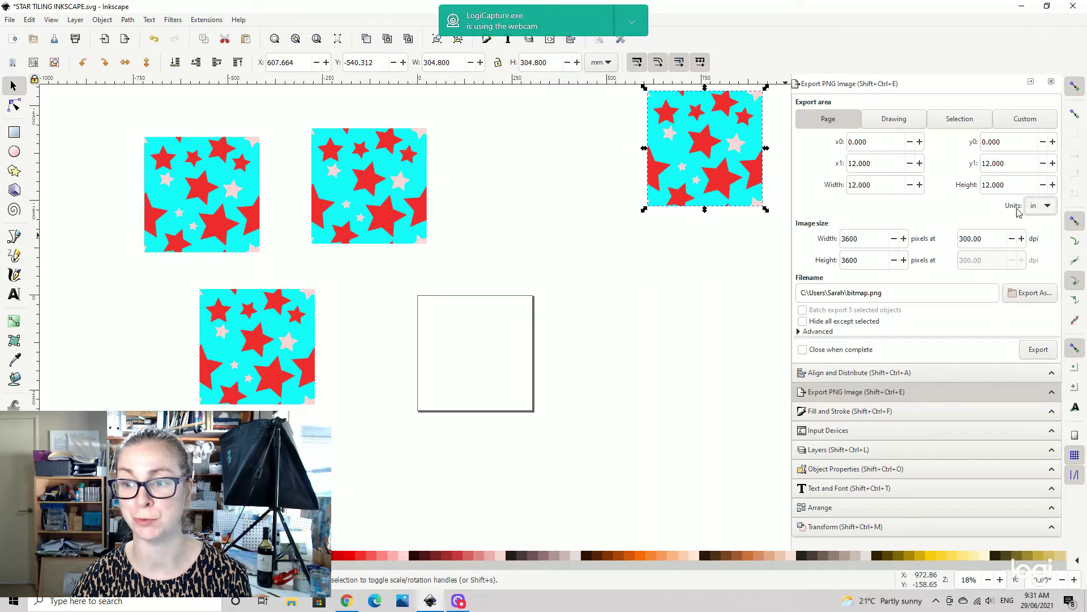
# Draw a square about 313 mm wide over the empty page, starting at the page's top-left corner.
pyautogui.click(13, 134)
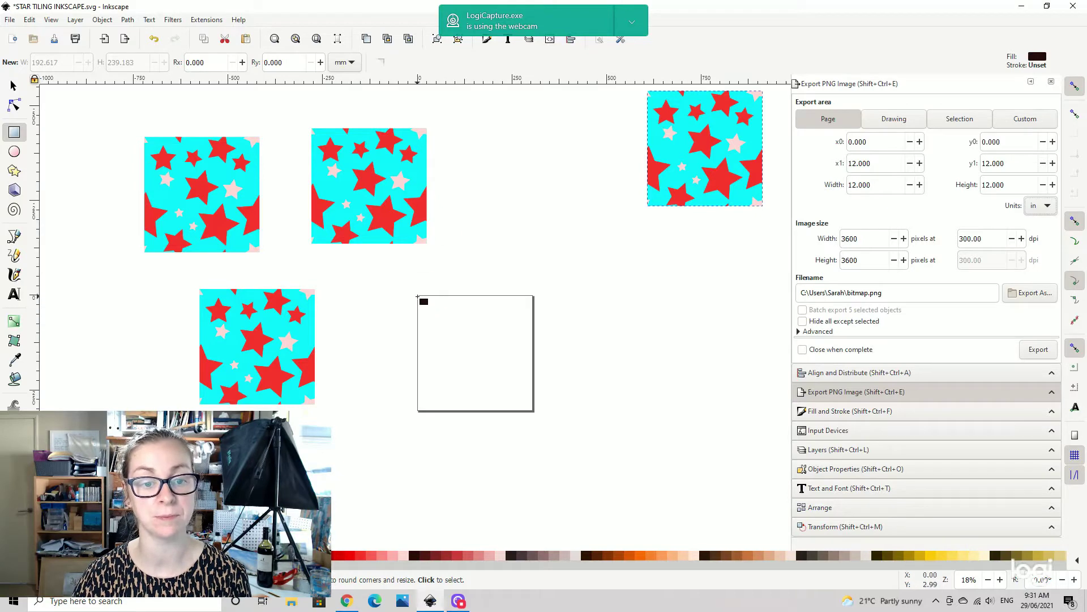
pyautogui.moveTo(417, 295); pyautogui.dragTo(536, 413)
pyautogui.click(14, 88)
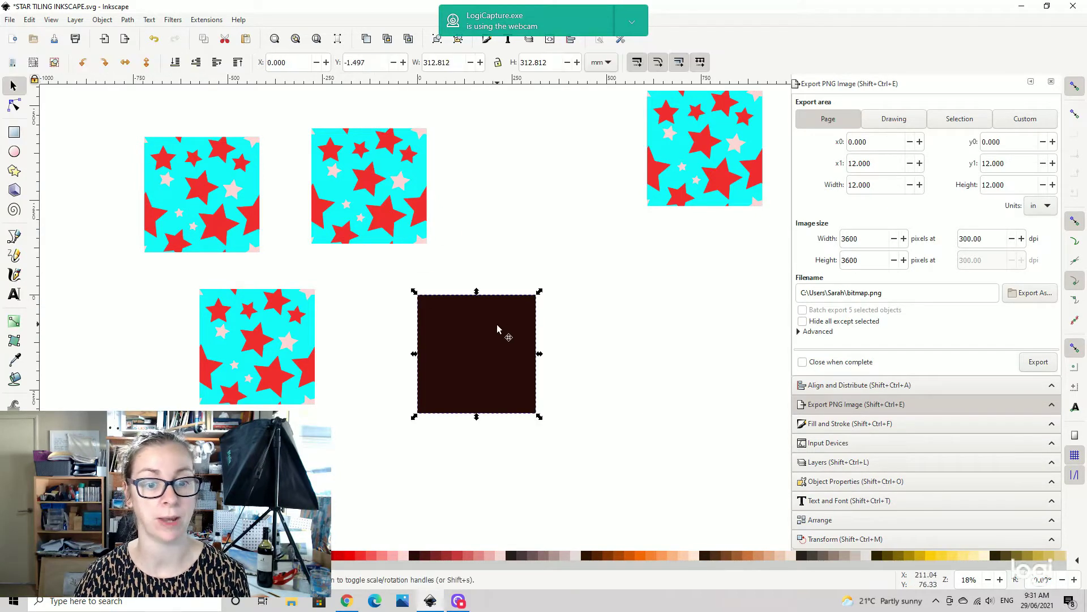
# Switch the object size units to inches and set the square's width and height to 12.
pyautogui.click(601, 62)
pyautogui.click(599, 25)
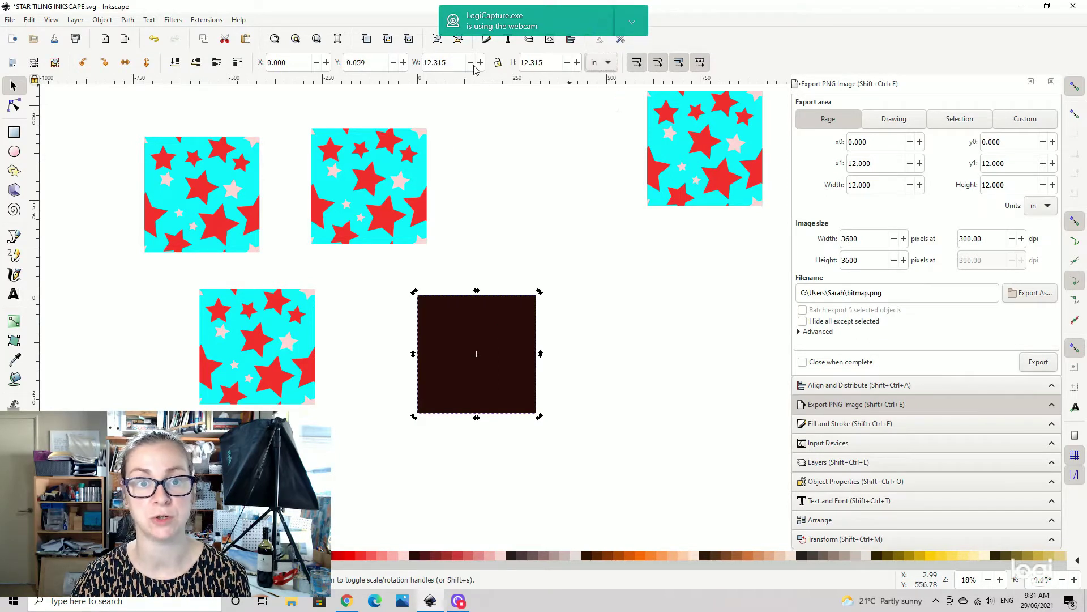
pyautogui.click(444, 62)
pyautogui.write('12')
pyautogui.press('Tab')
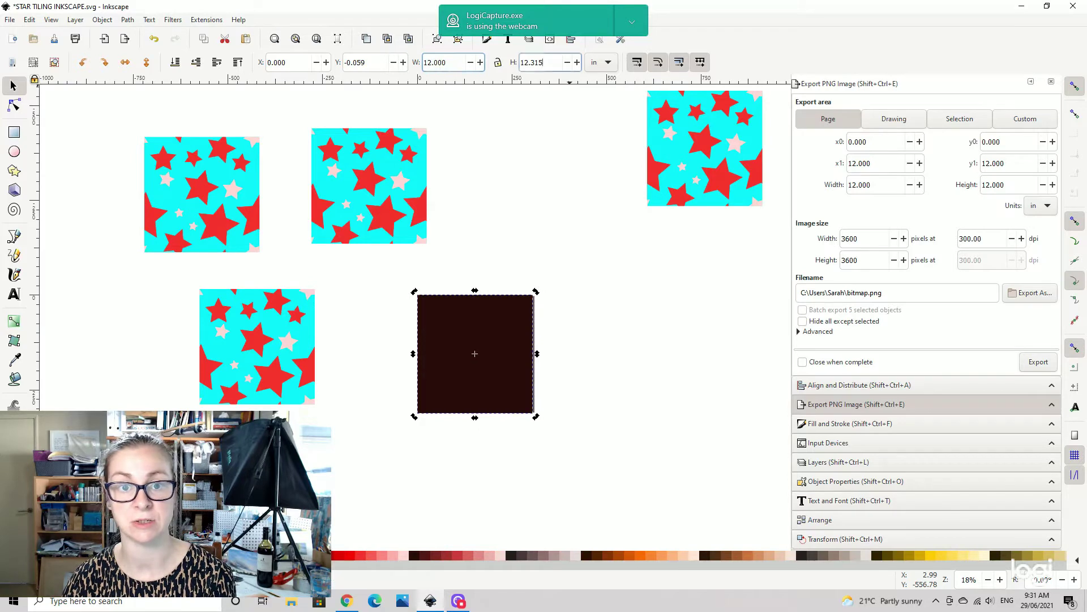
pyautogui.write('12')
pyautogui.press('Return')
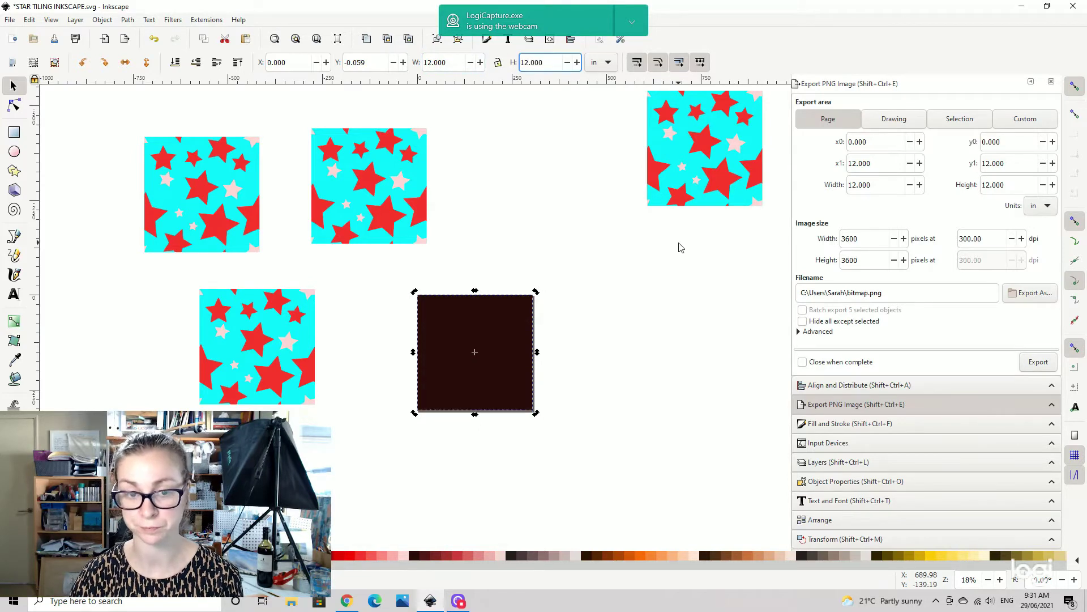
# Centre the square vertically relative to the page.
pyautogui.click(835, 387)
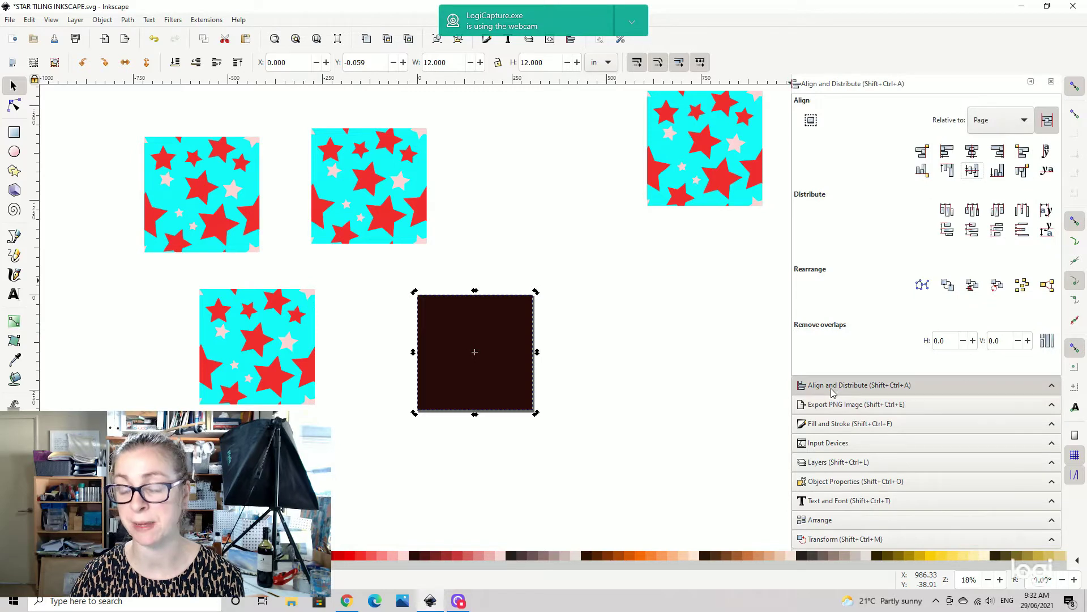
pyautogui.click(976, 171)
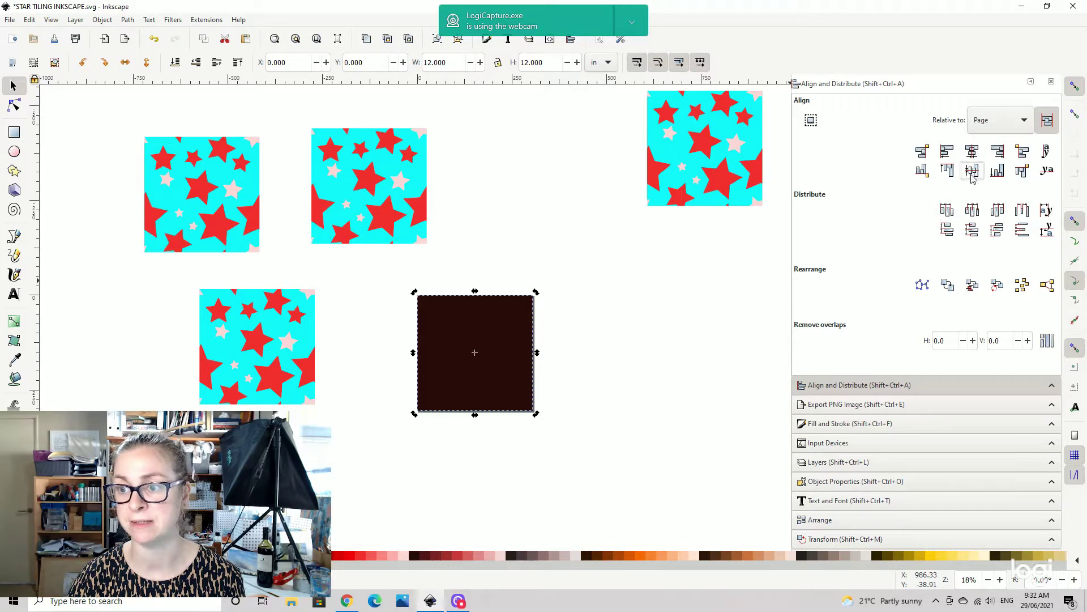
pyautogui.click(677, 282)
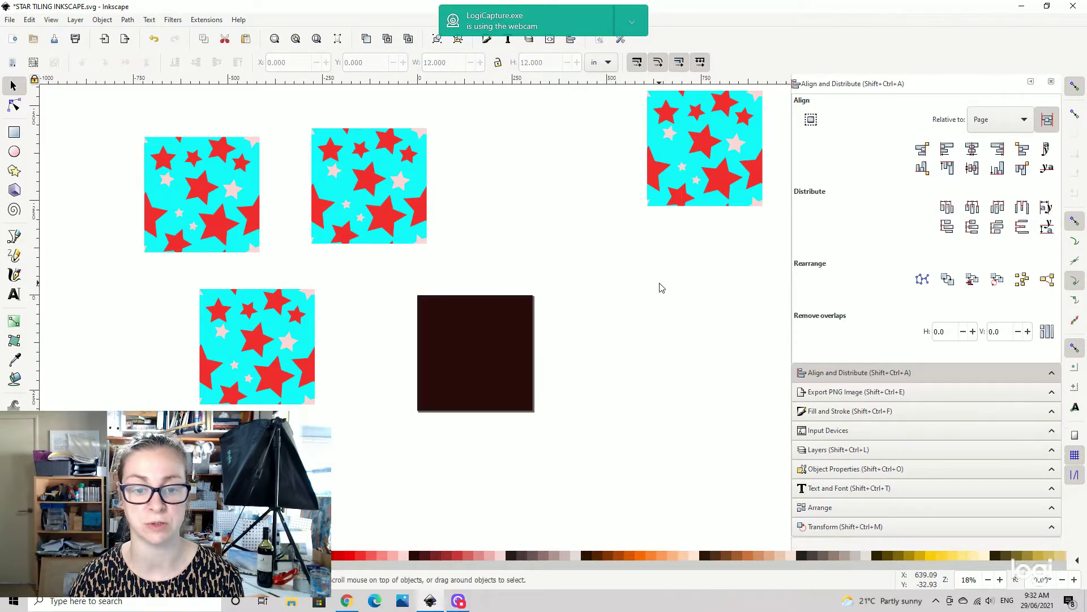
# Change the dark square's fill to the cyan used as the star tiles' background.
pyautogui.click(496, 337)
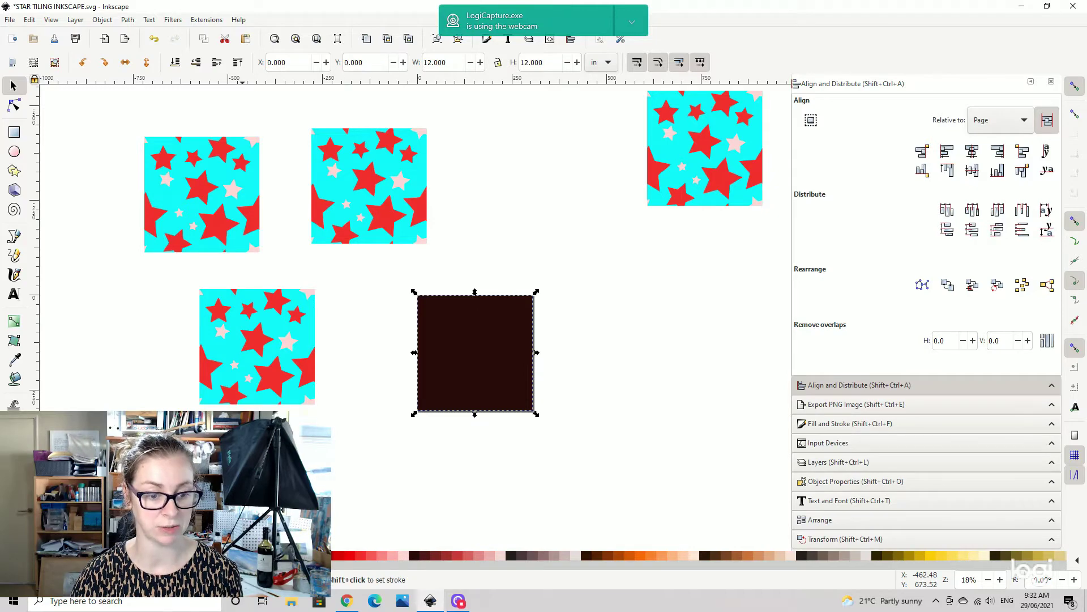
pyautogui.hotkey('ctrl', 'shift', 'v')
pyautogui.click(611, 396)
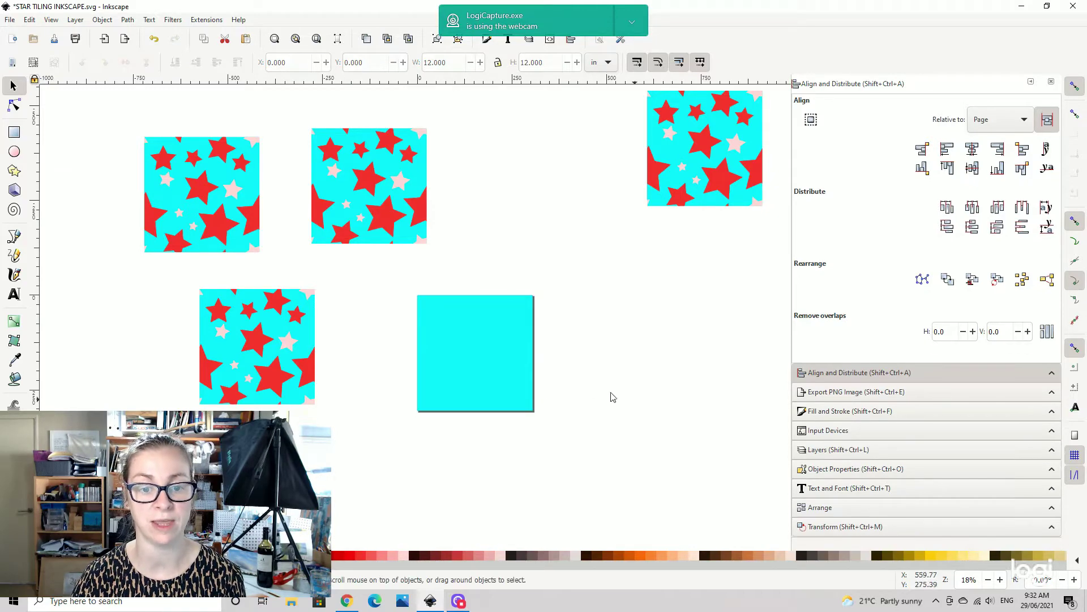
# Move the two upper-left star tiles and the lower-left tile farther away from the cyan square.
pyautogui.moveTo(364, 348); pyautogui.dragTo(416, 280)
pyautogui.scroll(2, 408, 283)
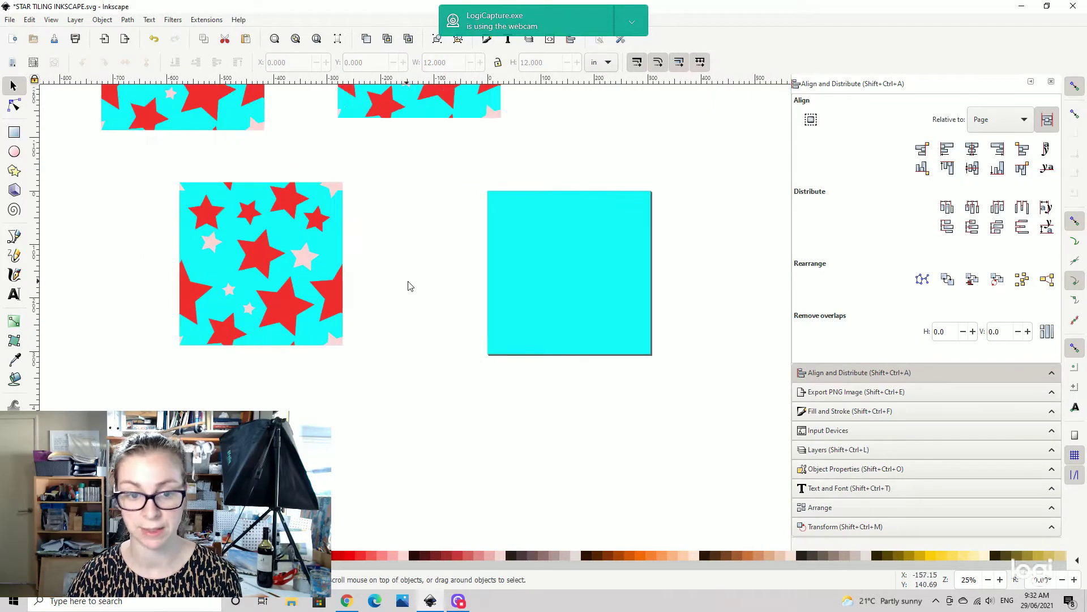
pyautogui.scroll(-2, 410, 235)
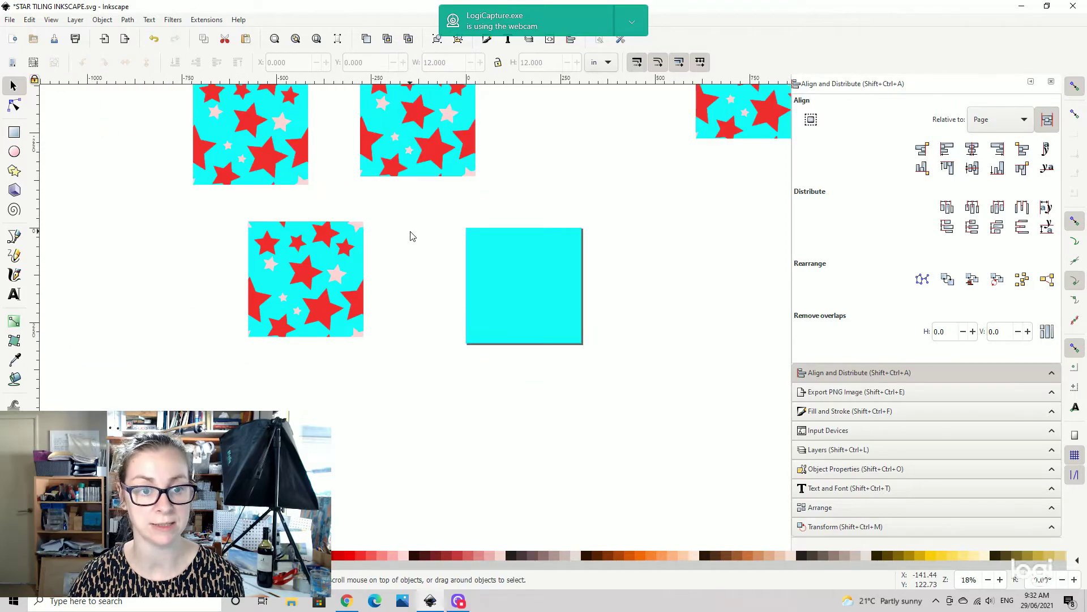
pyautogui.moveTo(410, 236); pyautogui.dragTo(388, 316)
pyautogui.moveTo(182, 197); pyautogui.dragTo(75, 151)
pyautogui.moveTo(396, 199); pyautogui.dragTo(333, 148)
pyautogui.moveTo(306, 339); pyautogui.dragTo(173, 340)
pyautogui.hscroll(3, 396, 289)
pyautogui.scroll(-1, 397, 288)
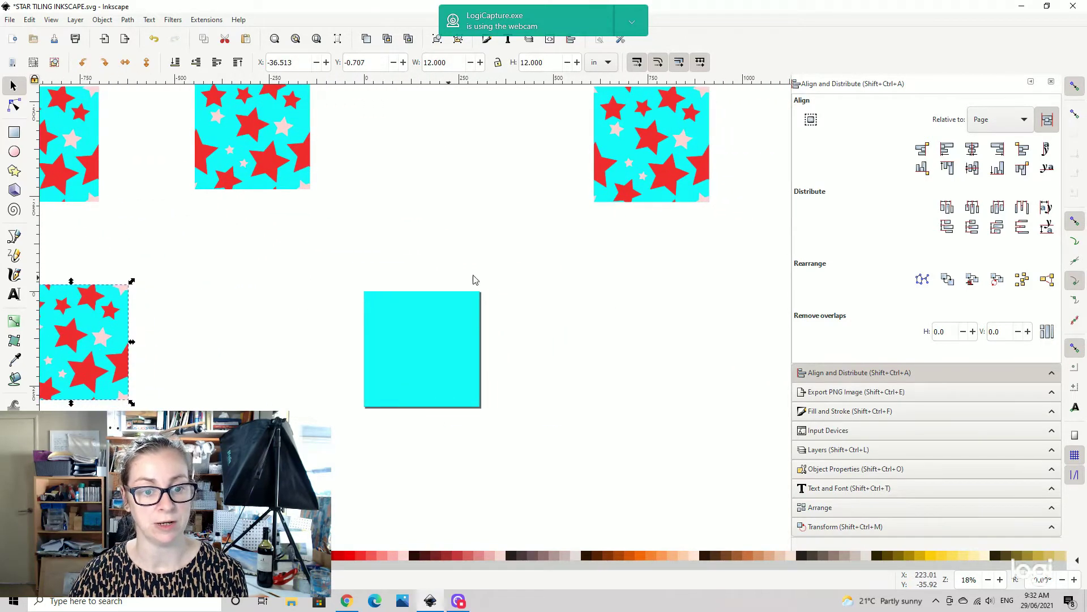
# Draw six red five-cornered stars of varied sizes and tilts scattered over the cyan square, letting some overlap its upper and left edges.
pyautogui.press('+')
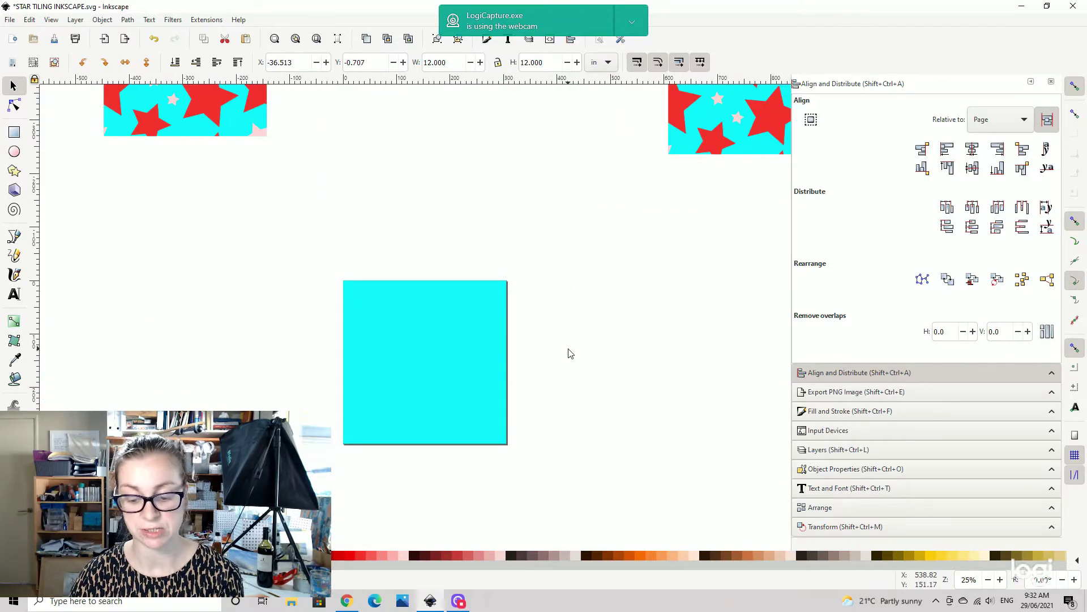
pyautogui.press('+')
pyautogui.scroll(-4, 551, 352)
pyautogui.hscroll(-2, 624, 386)
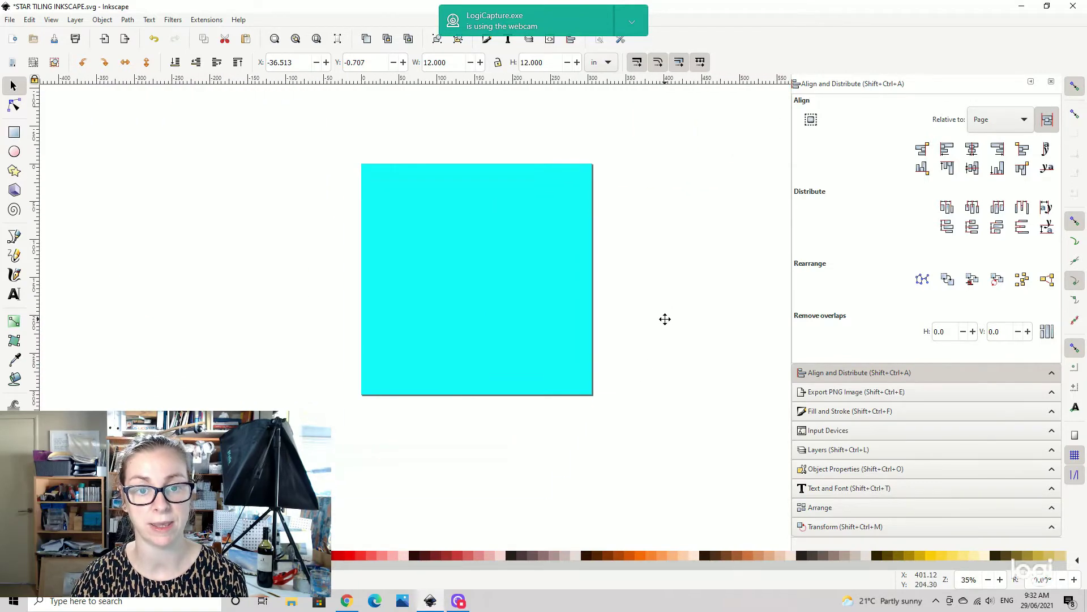
pyautogui.scroll(1, 658, 338)
pyautogui.scroll(-1, 659, 338)
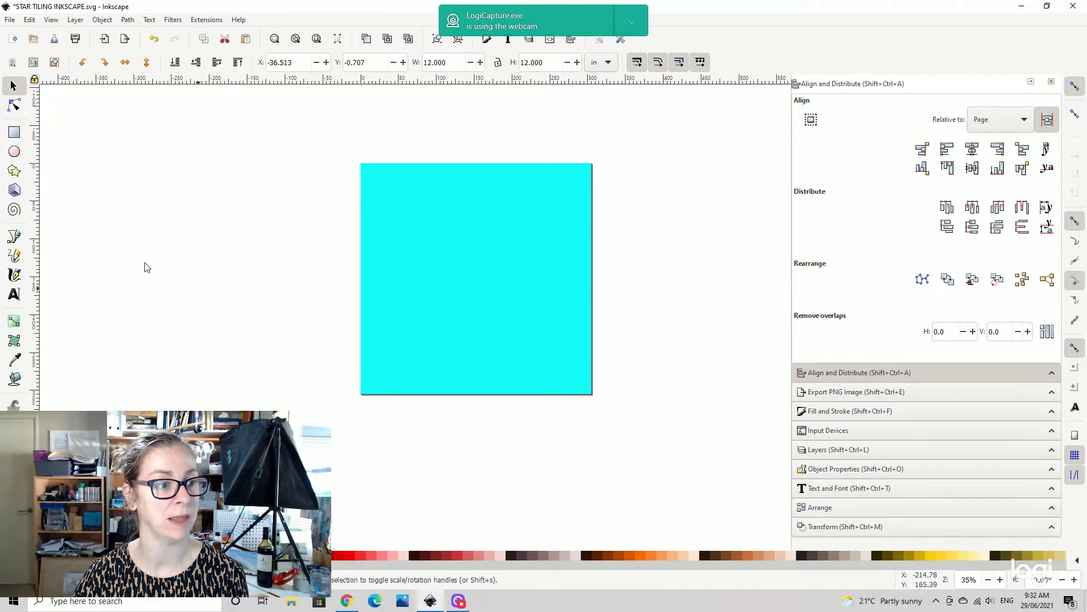
pyautogui.click(14, 172)
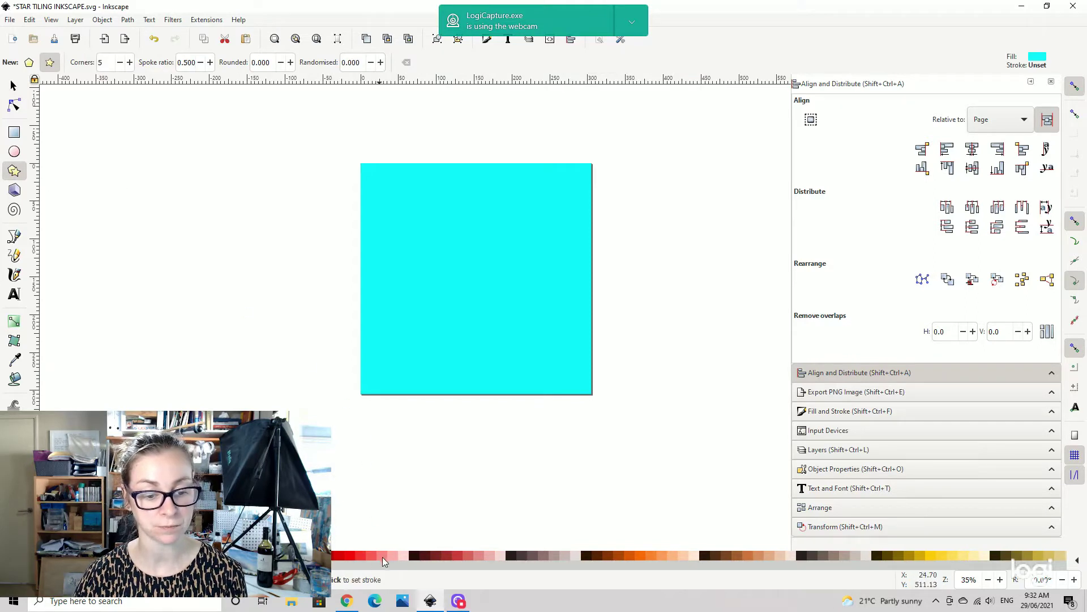
pyautogui.click(359, 557)
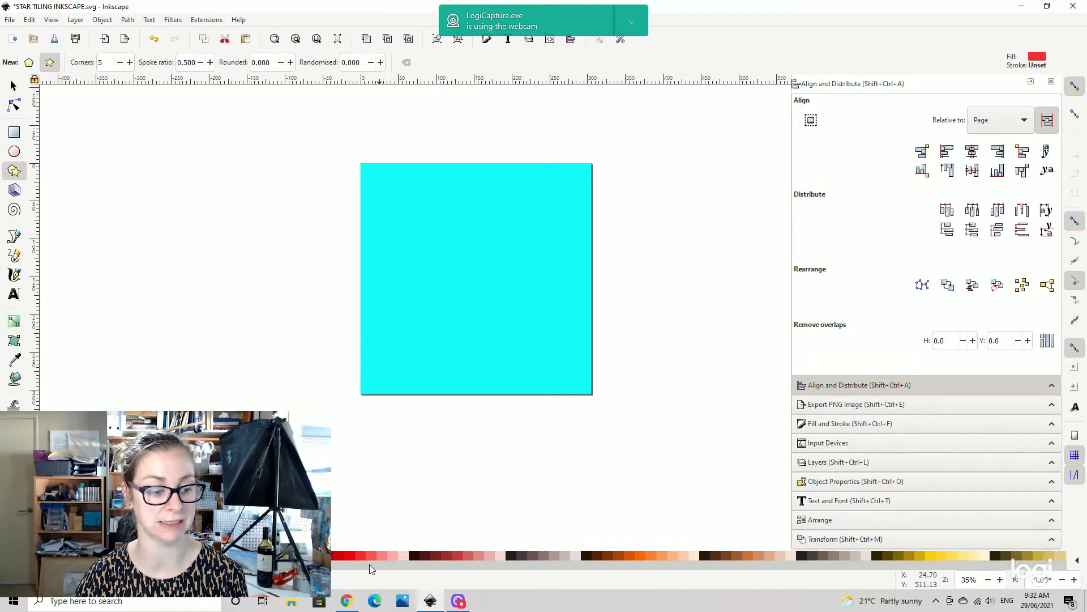
pyautogui.moveTo(403, 193); pyautogui.dragTo(425, 221)
pyautogui.moveTo(525, 194); pyautogui.dragTo(534, 212)
pyautogui.moveTo(461, 233)
pyautogui.mouseDown()
pyautogui.moveTo(476, 274)
pyautogui.moveTo(472, 258)
pyautogui.mouseUp()
pyautogui.moveTo(386, 320); pyautogui.dragTo(405, 345)
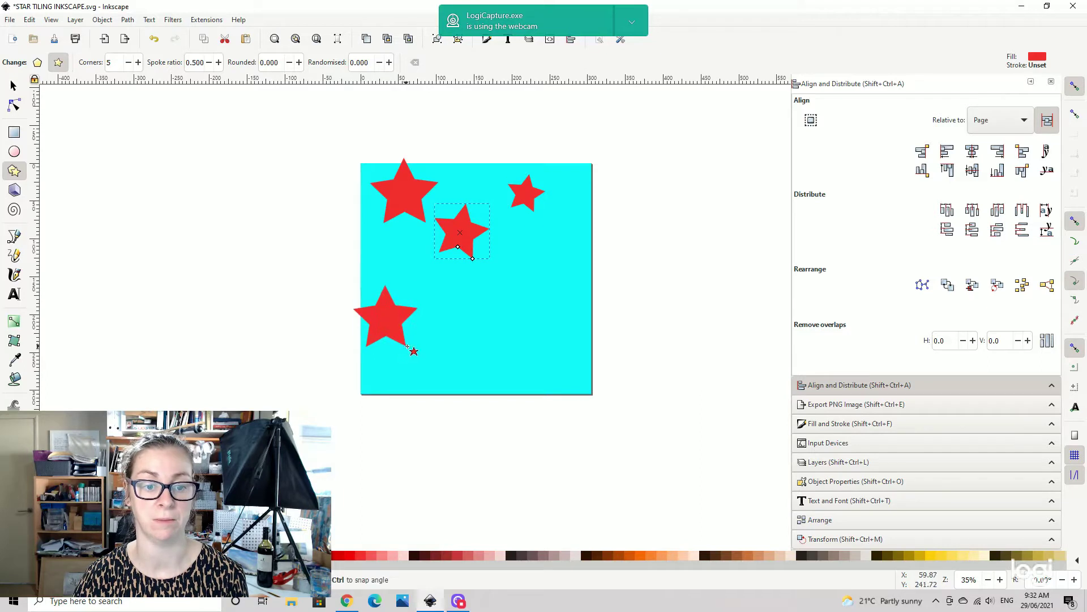
pyautogui.moveTo(504, 283); pyautogui.dragTo(520, 314)
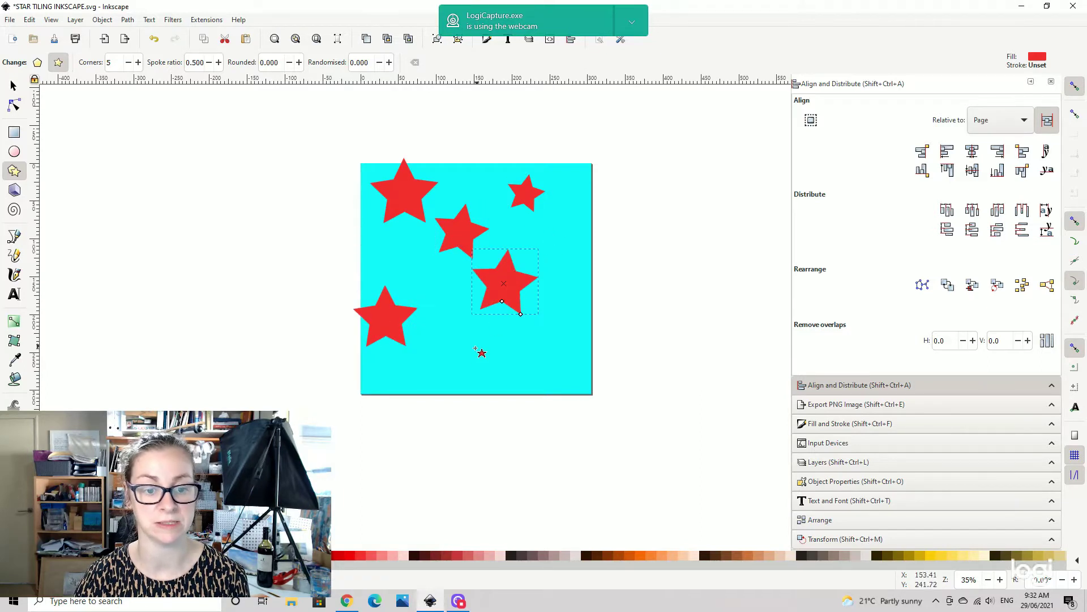
pyautogui.moveTo(447, 346); pyautogui.dragTo(461, 375)
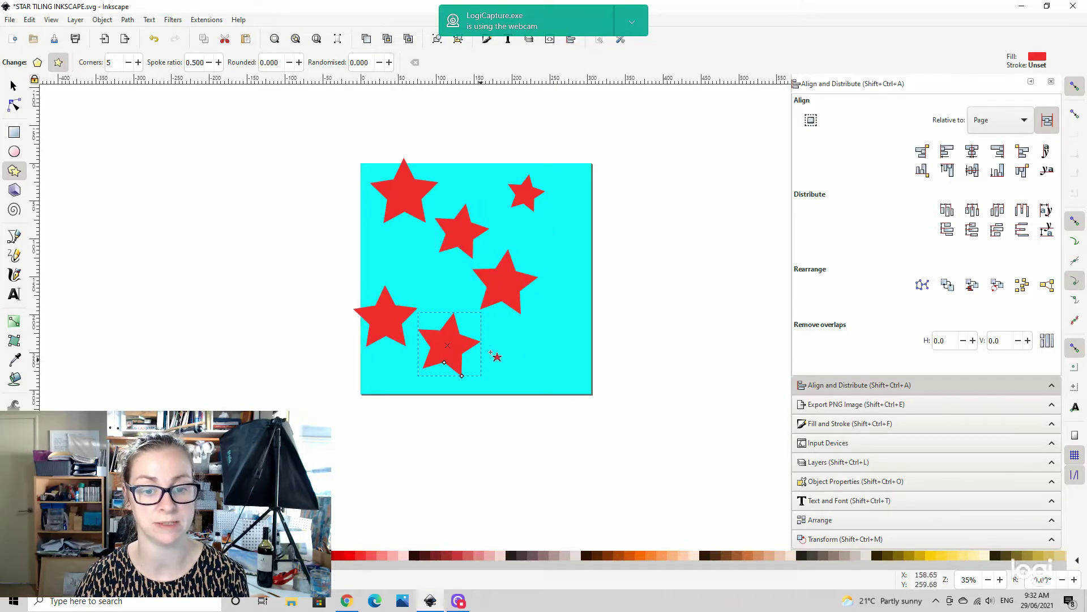
# Make pale pink the fill for new stars, undo that colour on the lowest red star and clear the selection.
pyautogui.click(406, 557)
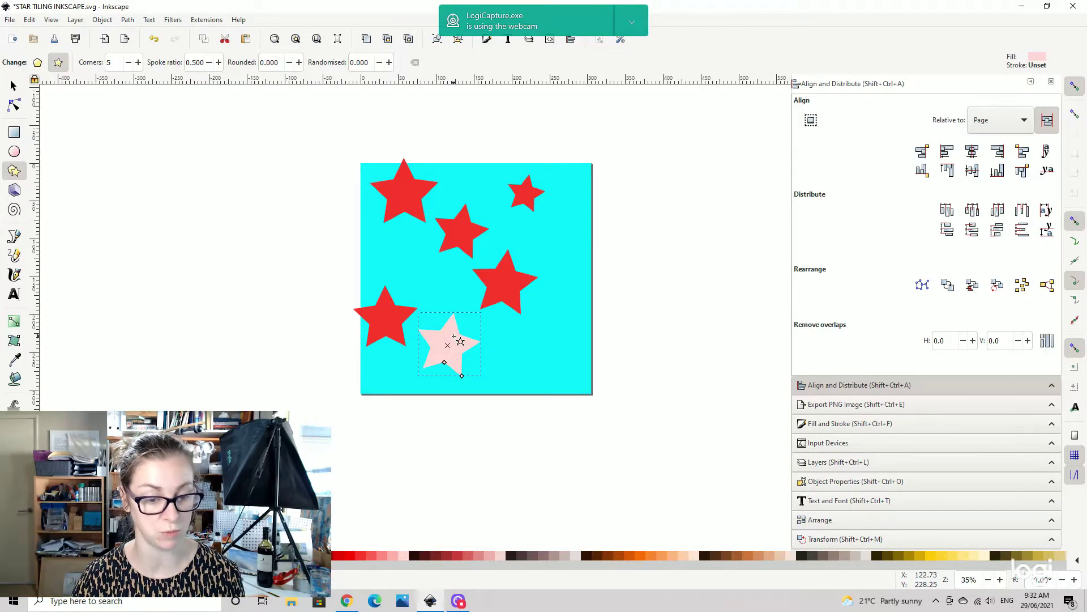
pyautogui.hotkey('ctrl', 'z')
pyautogui.click(20, 88)
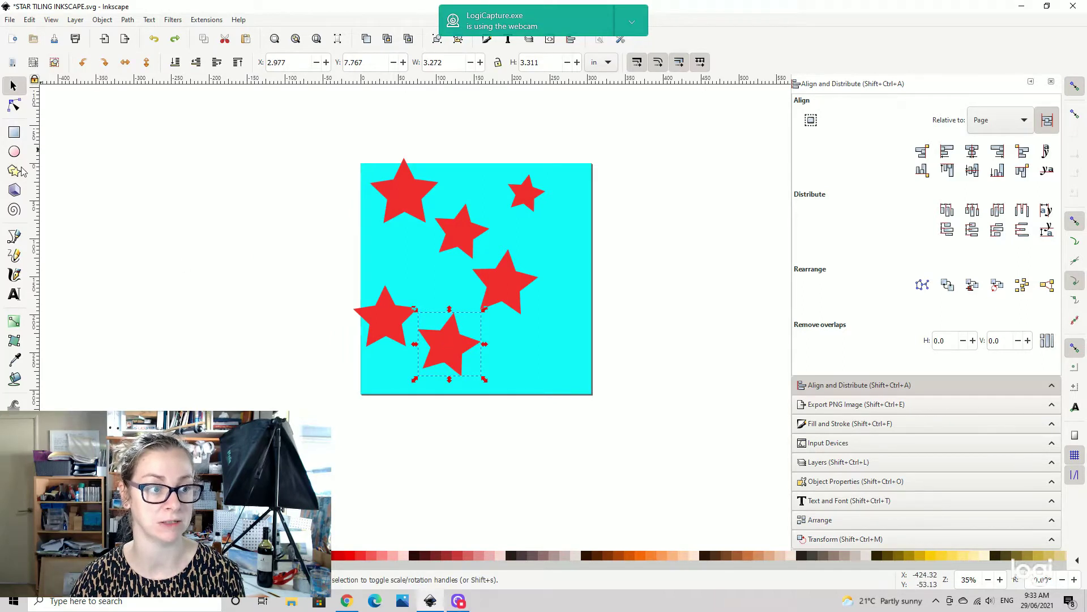
pyautogui.click(200, 277)
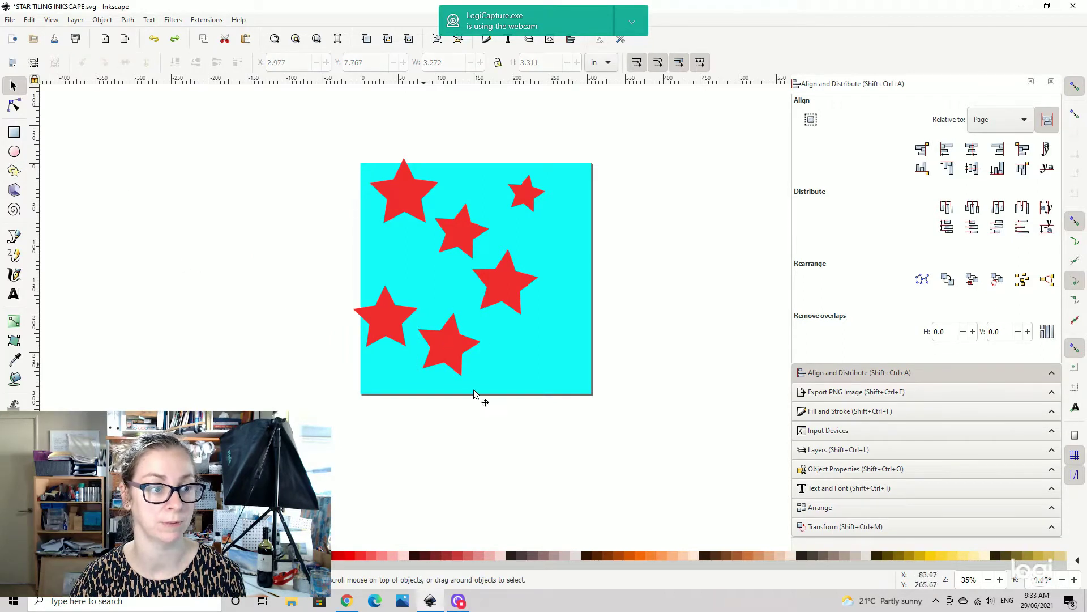
# Draw eight smaller pale pink stars in the gaps between the red ones, with some crossing the square's upper and right edges.
pyautogui.click(14, 172)
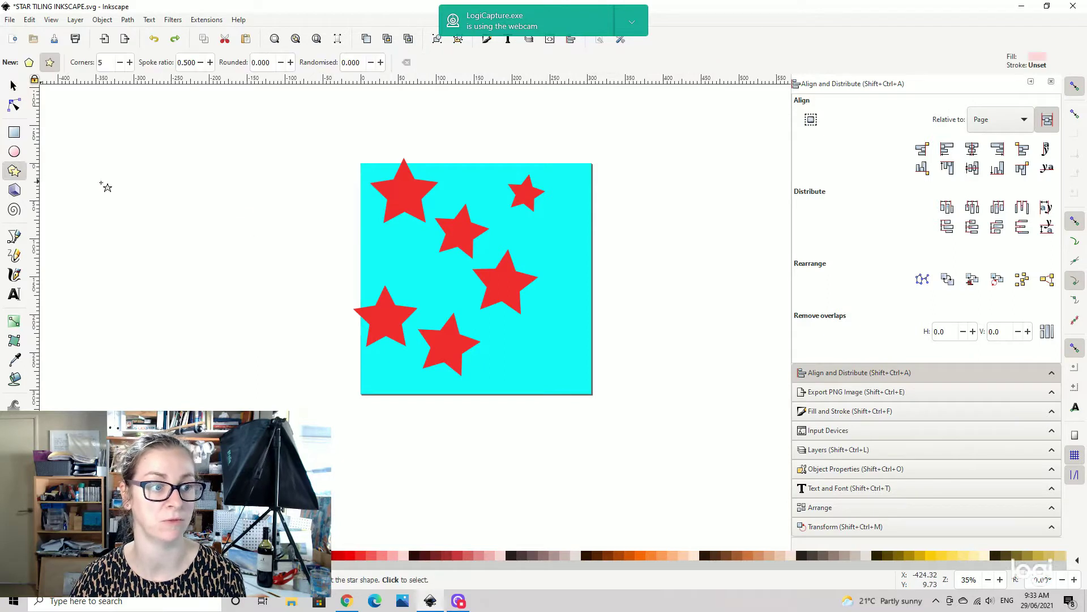
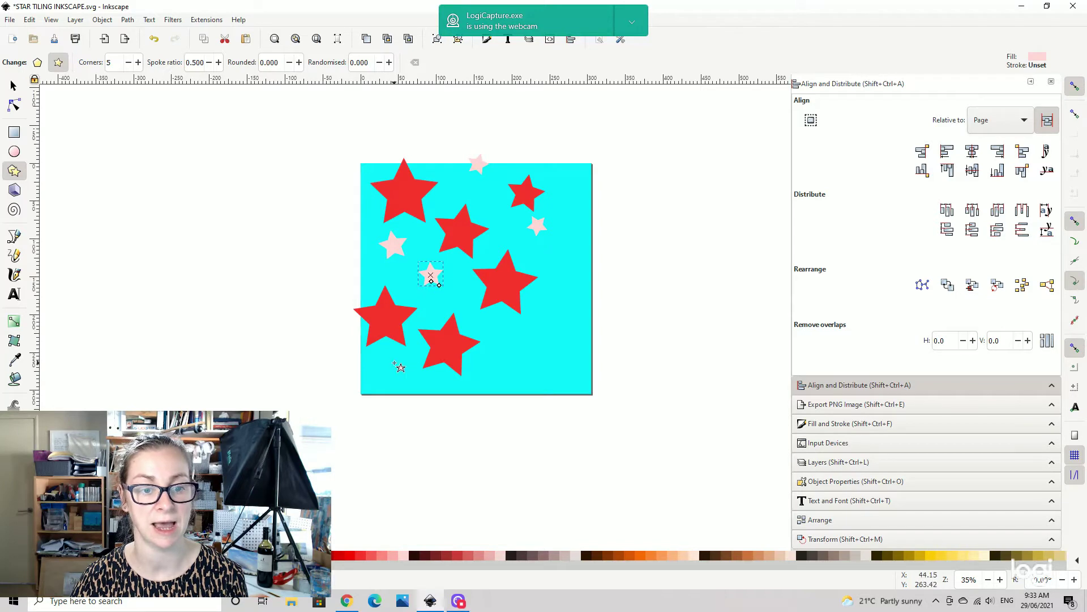
pyautogui.moveTo(399, 358); pyautogui.dragTo(403, 362)
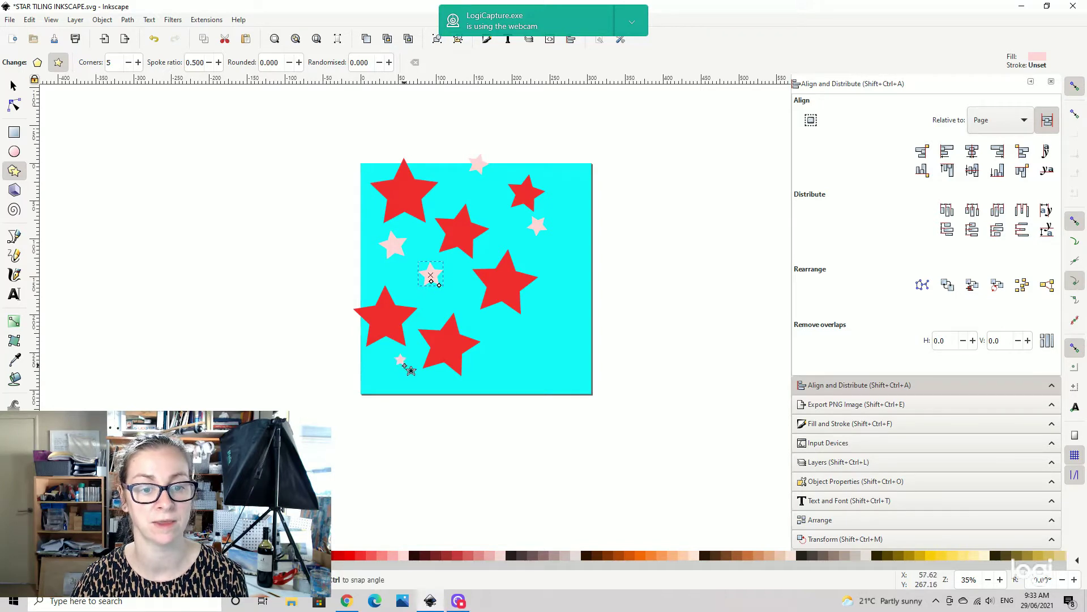
pyautogui.moveTo(553, 262); pyautogui.dragTo(561, 274)
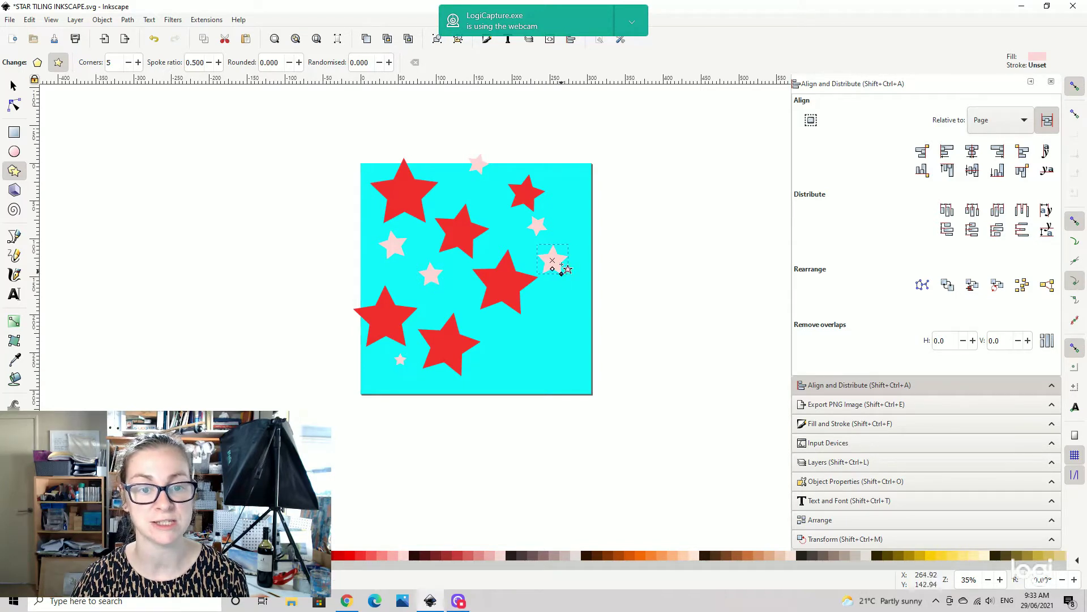
pyautogui.moveTo(577, 178); pyautogui.dragTo(578, 208)
pyautogui.click(14, 86)
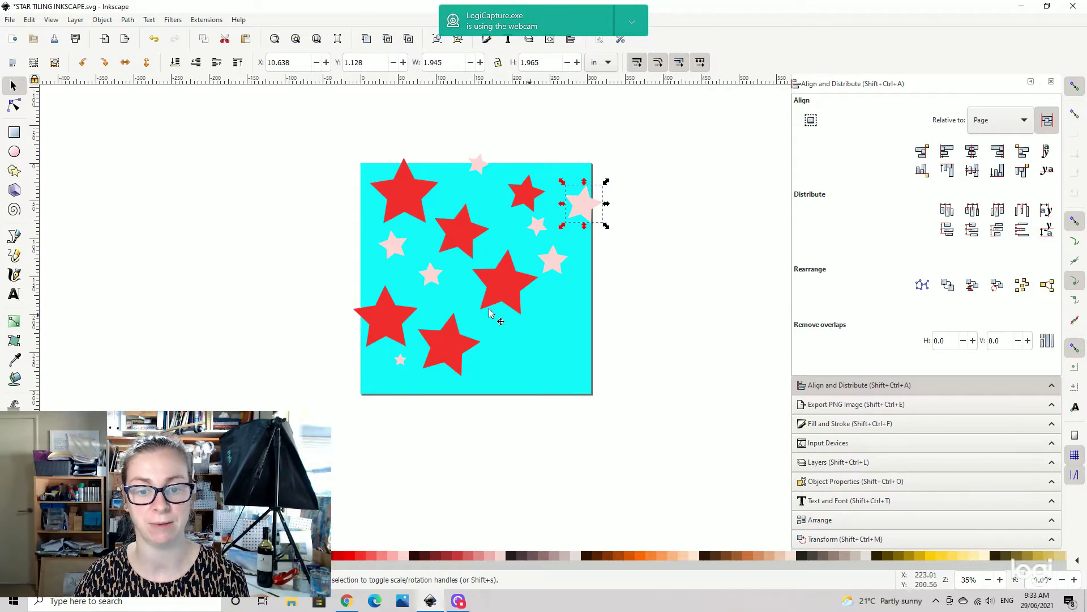
pyautogui.click(14, 170)
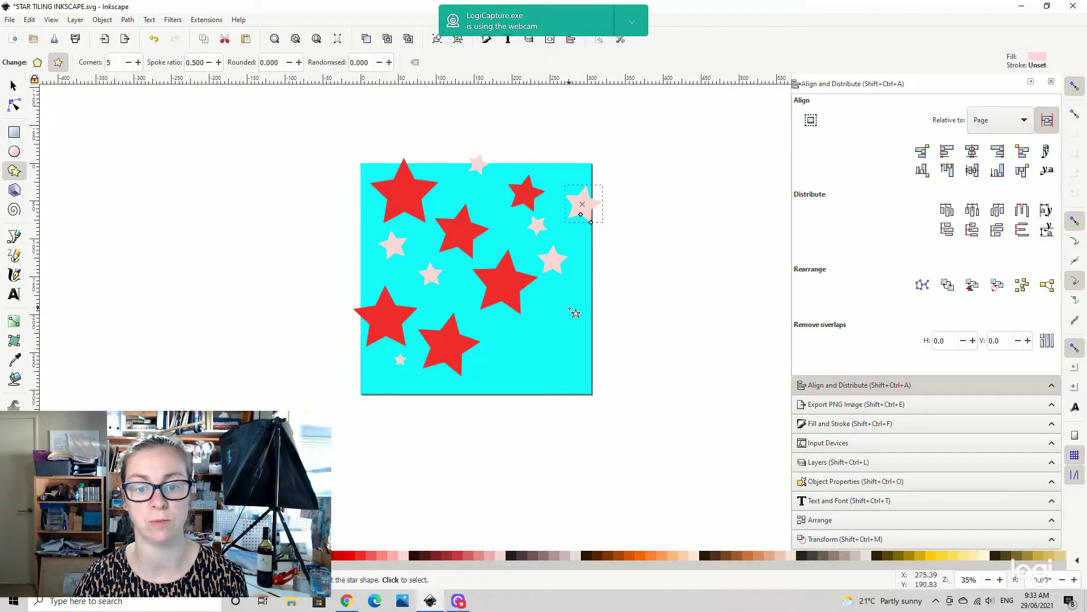
pyautogui.moveTo(564, 300); pyautogui.dragTo(588, 311)
pyautogui.press('s')
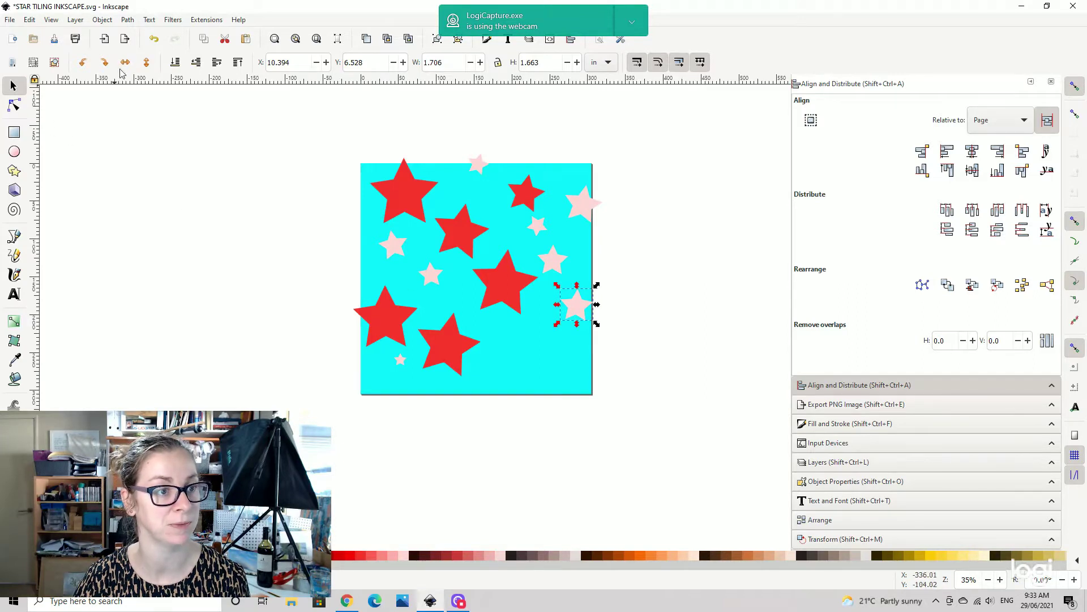
# Draw a small bright red star about 1.18 by 1.24 in across the square's lower edge.
pyautogui.click(398, 507)
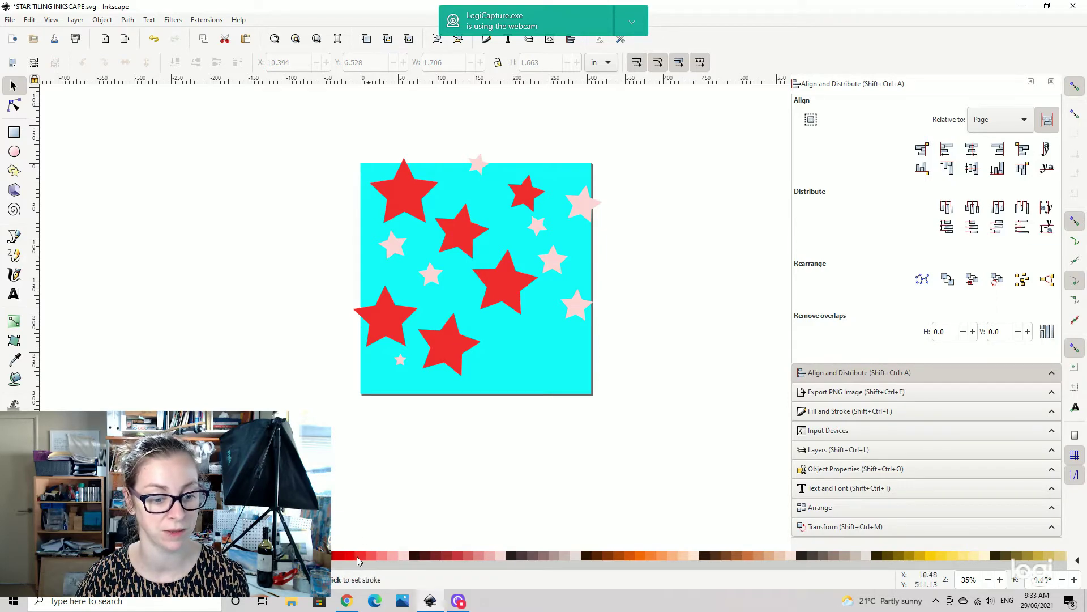
pyautogui.click(13, 172)
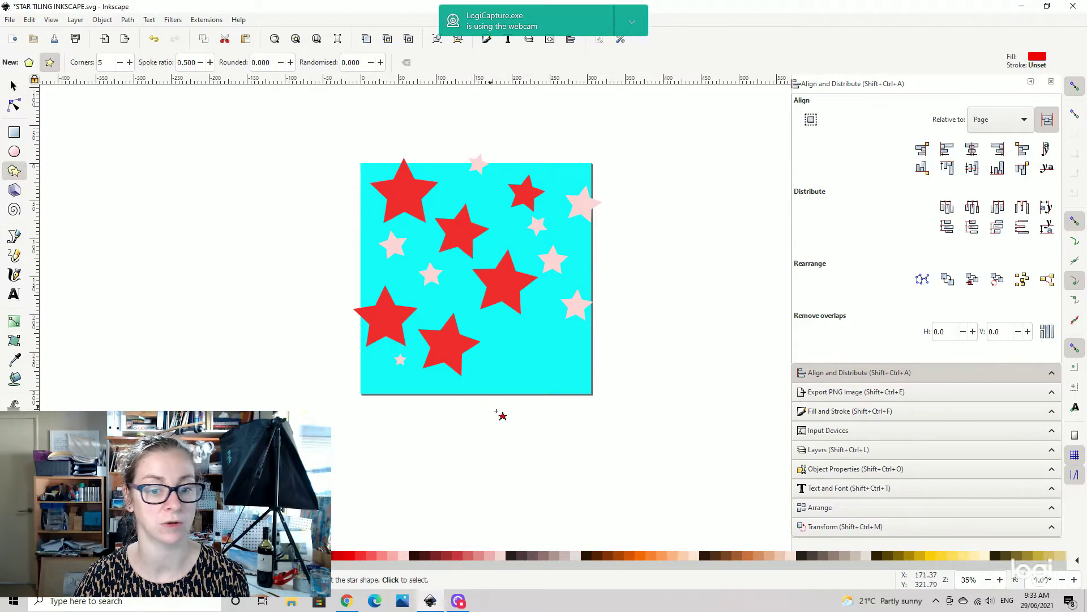
pyautogui.moveTo(489, 379)
pyautogui.mouseDown()
pyautogui.moveTo(500, 393)
pyautogui.moveTo(490, 395)
pyautogui.mouseUp()
pyautogui.press('s')
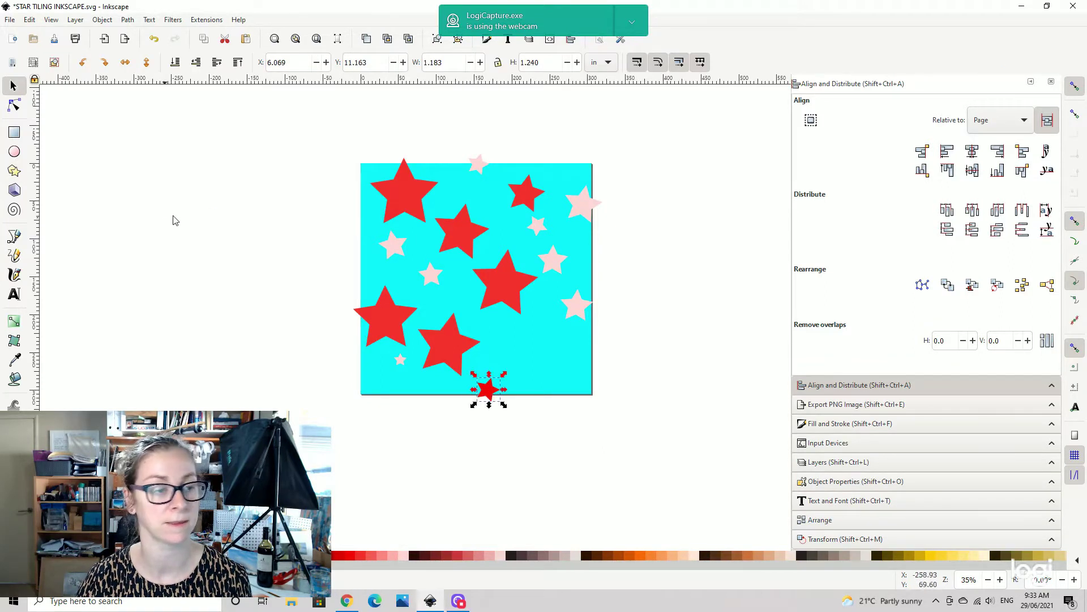
# Paste copies of two pale pink stars, one below the large central red star and a smaller one between the upper red stars.
pyautogui.click(552, 264)
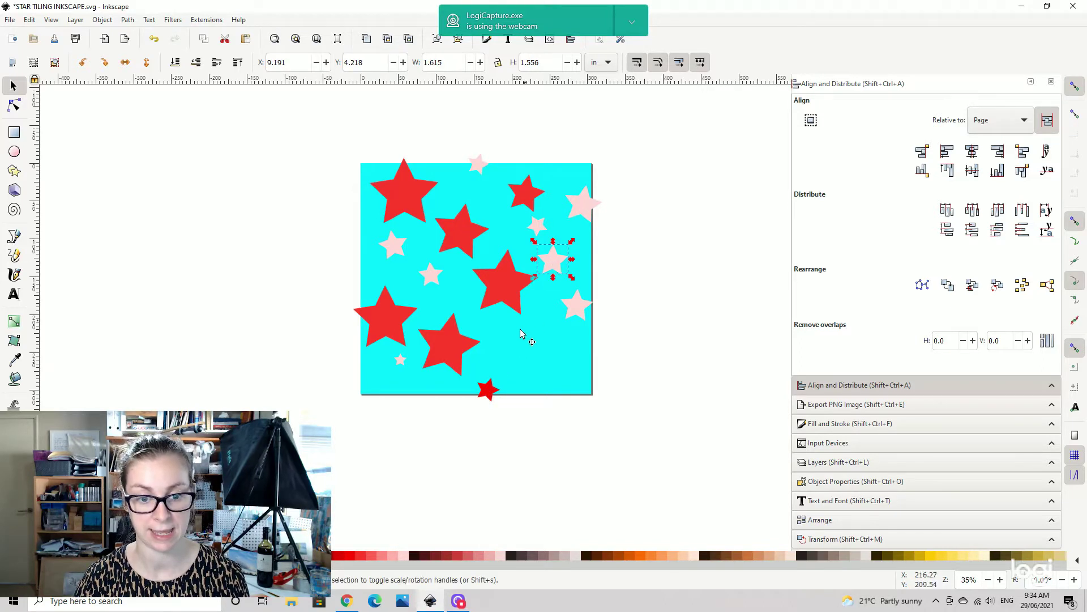
pyautogui.hotkey('ctrl', 'v')
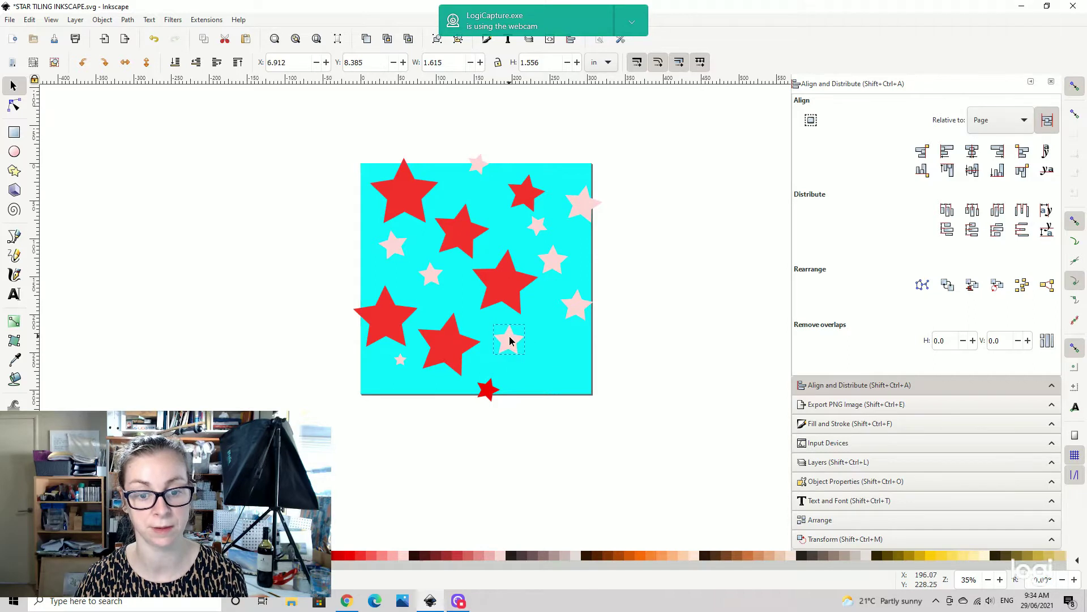
pyautogui.click(539, 227)
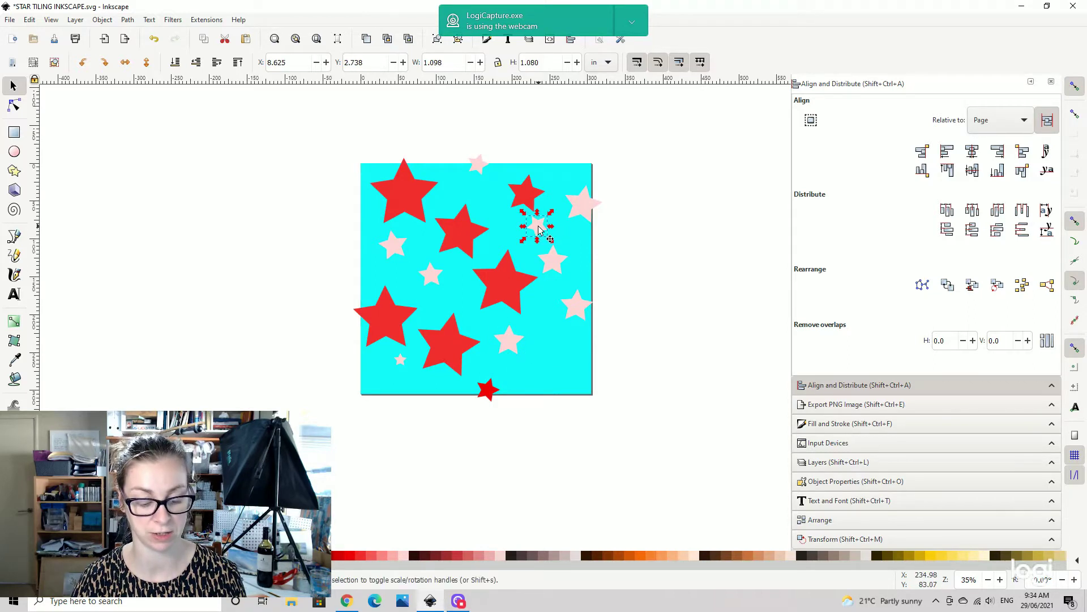
pyautogui.moveTo(540, 229); pyautogui.dragTo(493, 213)
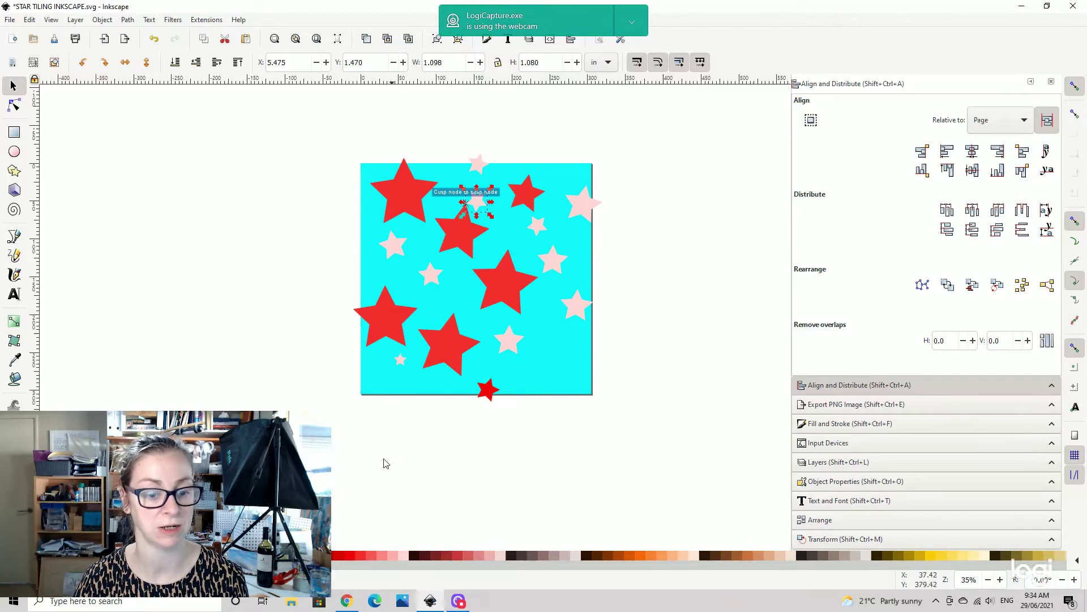
# Recolour the smaller copied star bright red and move it beside the pale pink star above the two lower-left red stars.
pyautogui.click(352, 558)
pyautogui.click(303, 346)
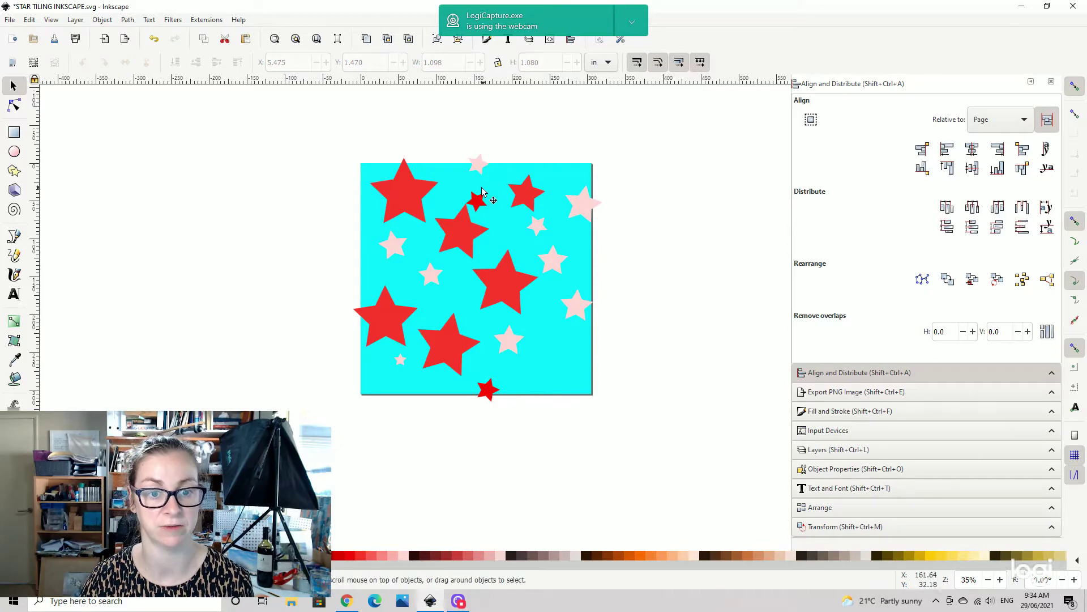
pyautogui.moveTo(482, 191); pyautogui.dragTo(417, 265)
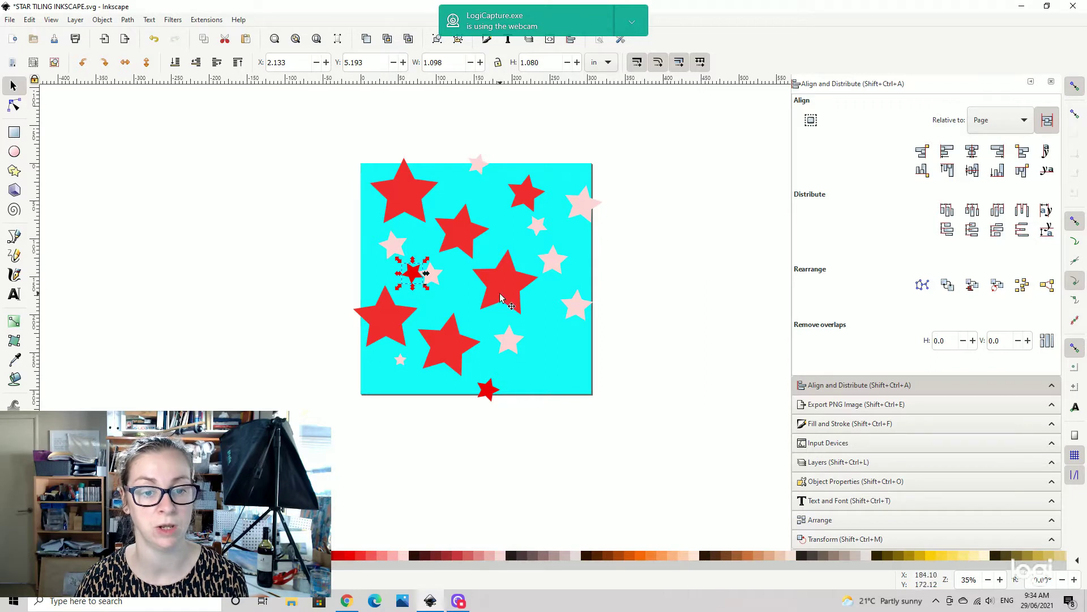
pyautogui.moveTo(417, 272)
pyautogui.mouseDown()
pyautogui.moveTo(399, 283)
pyautogui.moveTo(417, 278)
pyautogui.mouseUp()
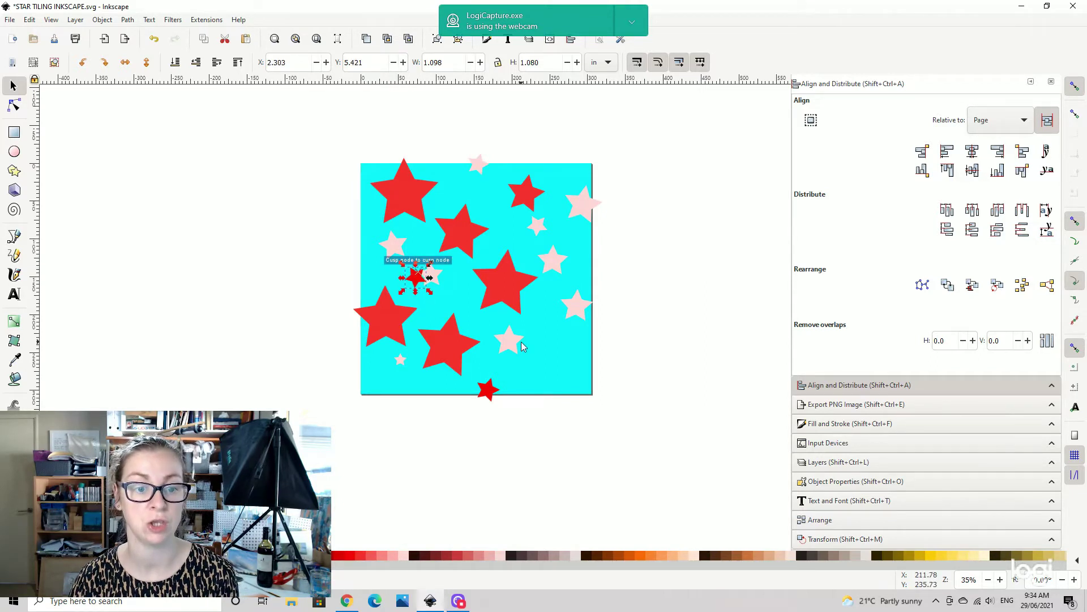
# Nudge the small bright red star left and slightly down to X 1.949, Y 5.525 in, and deselect it.
pyautogui.press('Left')
pyautogui.press('Left')
pyautogui.press('Left')
pyautogui.press('Left')
pyautogui.press('Left')
pyautogui.press('Left')
pyautogui.press('Left')
pyautogui.press('Left')
pyautogui.press('Left')
pyautogui.press('Left')
pyautogui.press('Left')
pyautogui.press('Left')
pyautogui.press('Left')
pyautogui.press('Left')
pyautogui.press('Left')
pyautogui.press('Left')
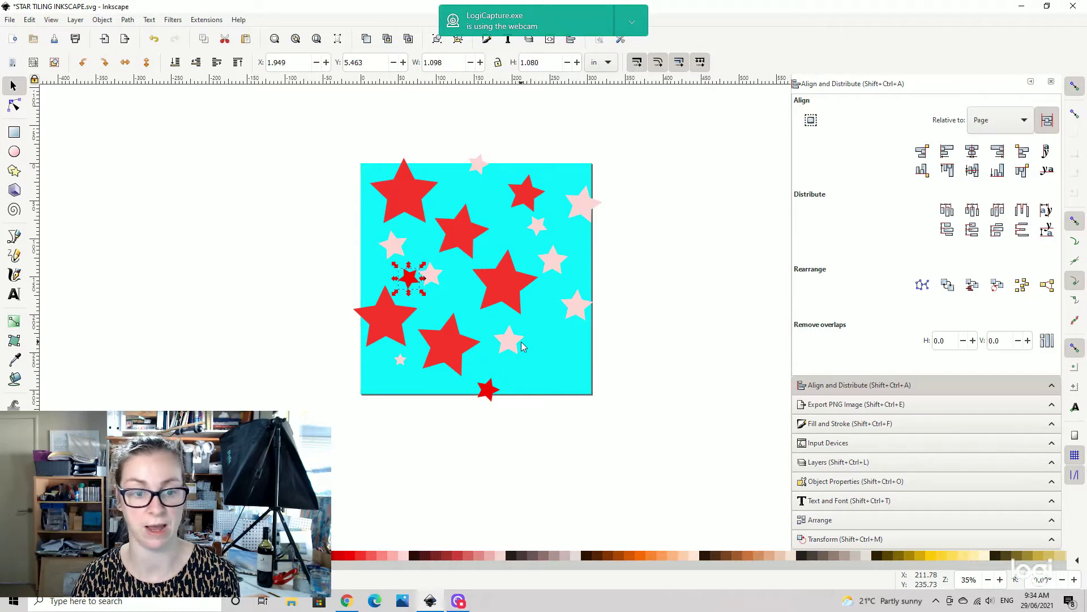
pyautogui.press('Down')
pyautogui.press('Down')
pyautogui.press('Down')
pyautogui.press('Down')
pyautogui.press('Down')
pyautogui.click(682, 303)
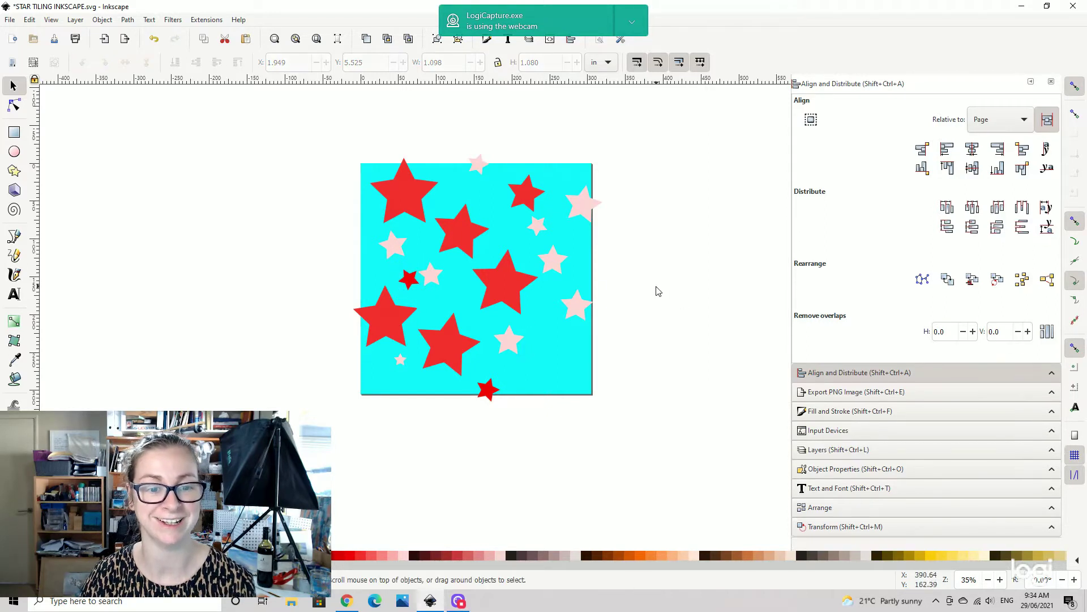
# Move the pale pink star beside the small bright red star right and down to X 3.567, Y 5.595 in, and deselect it.
pyautogui.click(431, 278)
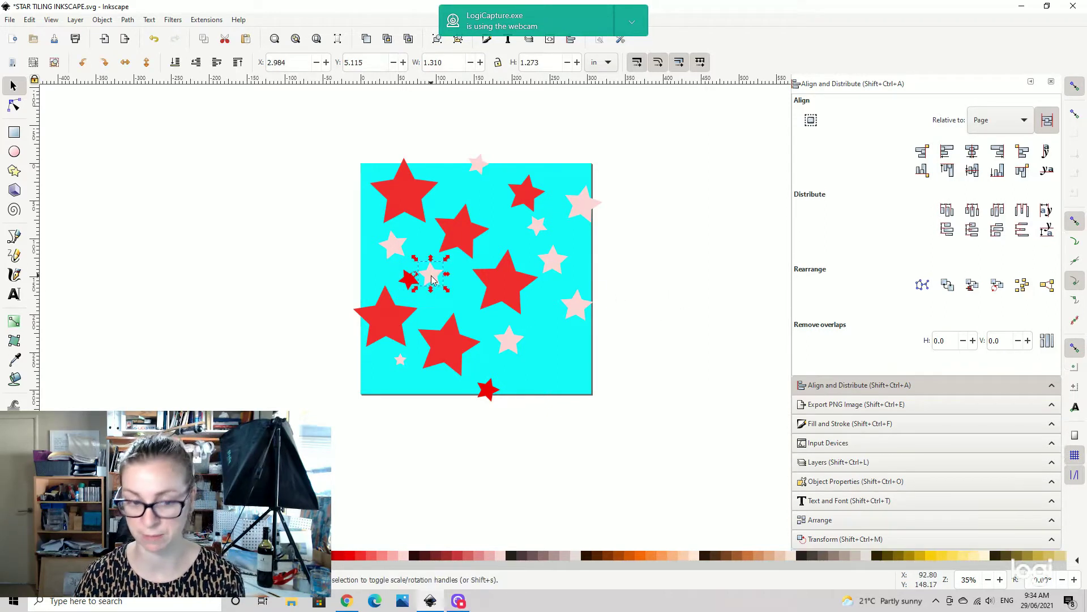
pyautogui.moveTo(433, 285); pyautogui.dragTo(436, 293)
pyautogui.click(697, 313)
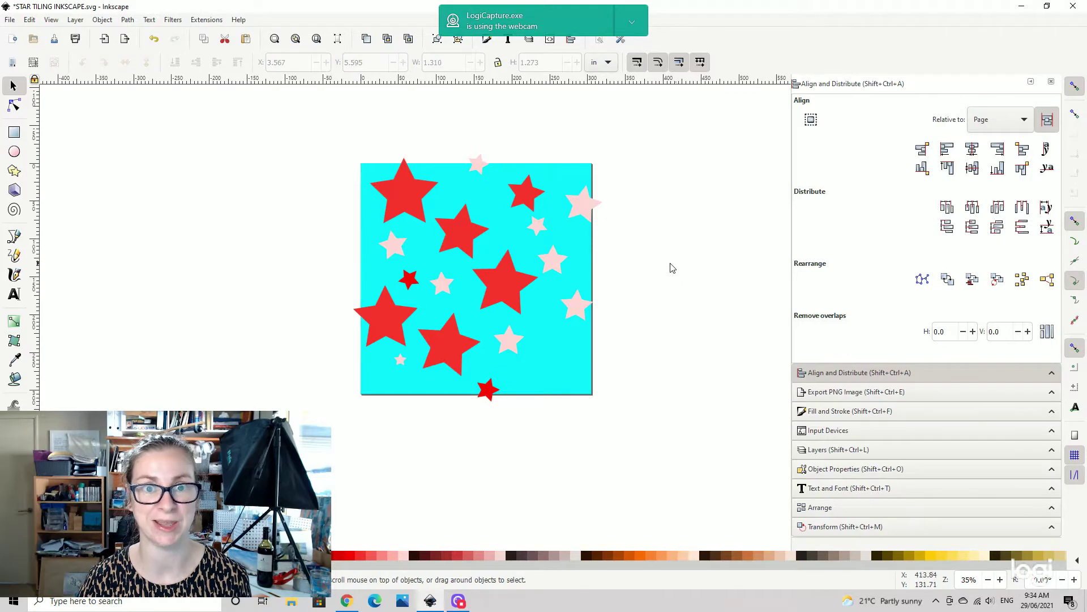
# Bring up the Transform move settings and check the size of the cyan background square.
pyautogui.moveTo(664, 255); pyautogui.dragTo(602, 242)
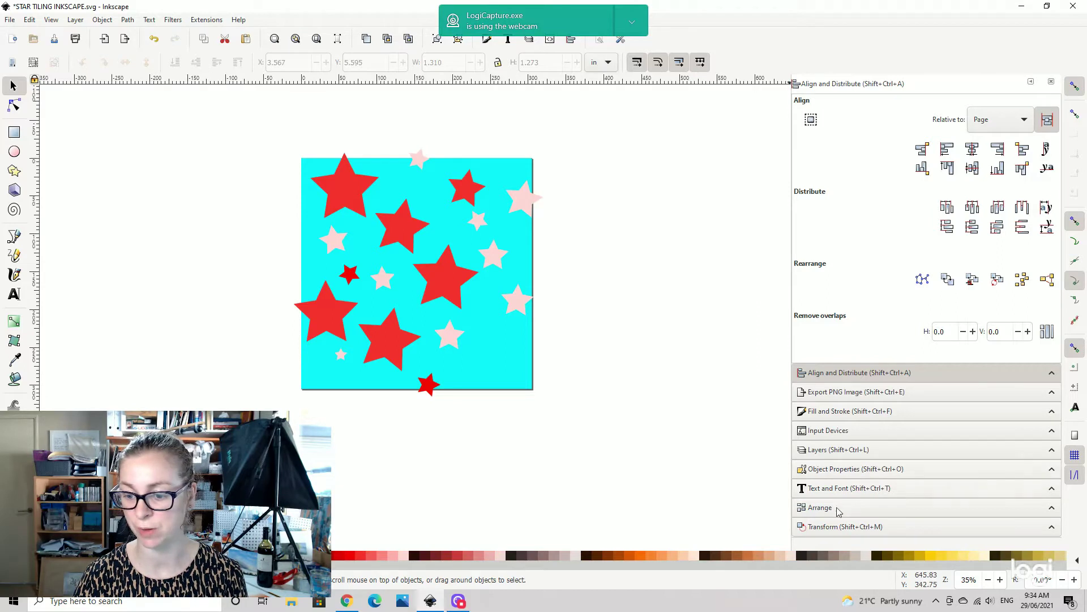
pyautogui.click(839, 527)
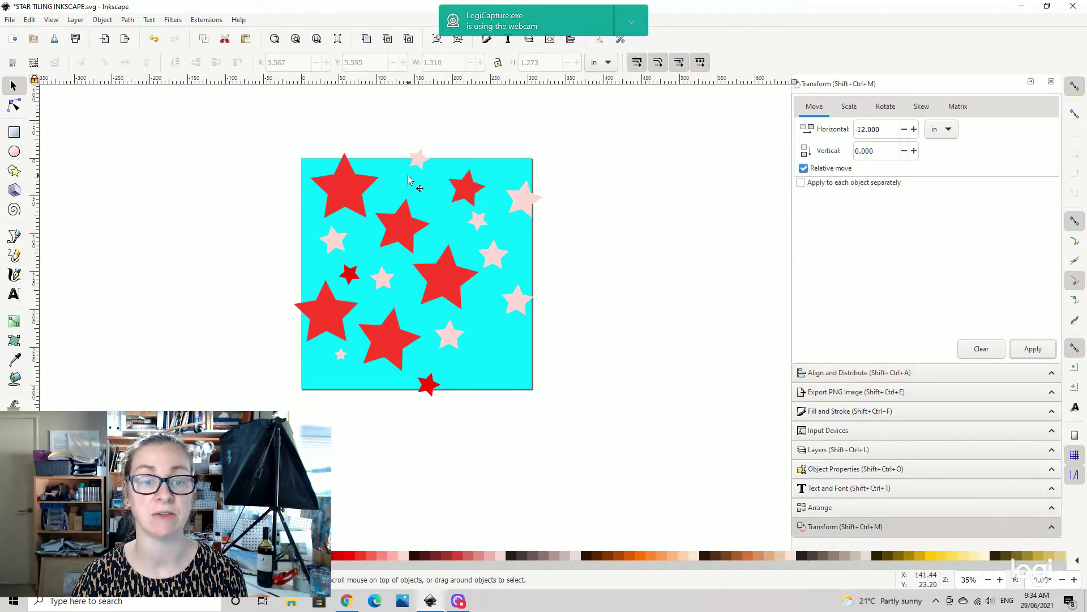
pyautogui.click(428, 185)
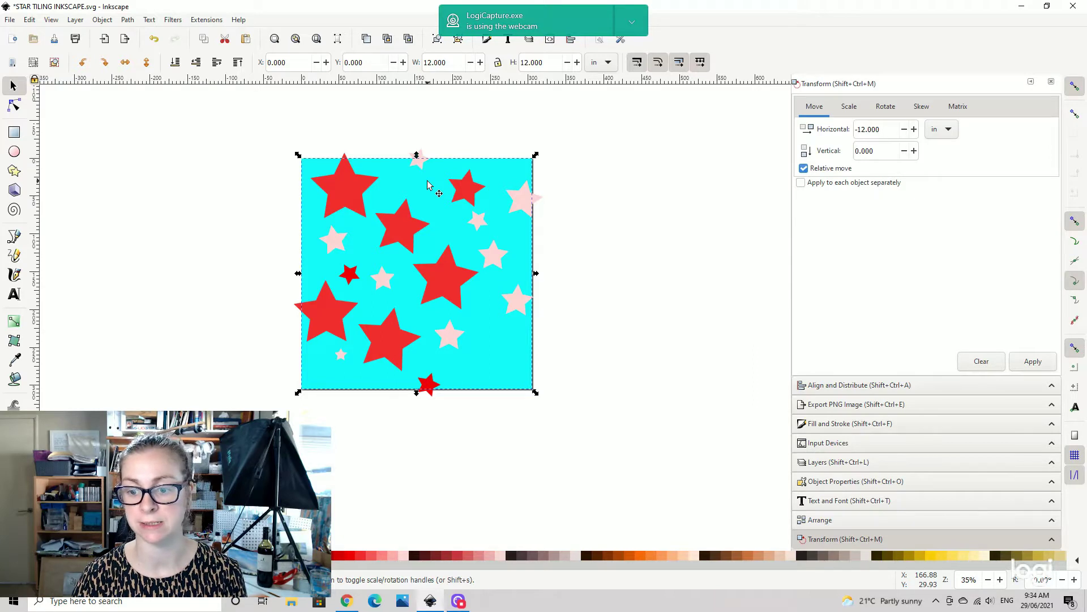
pyautogui.click(602, 259)
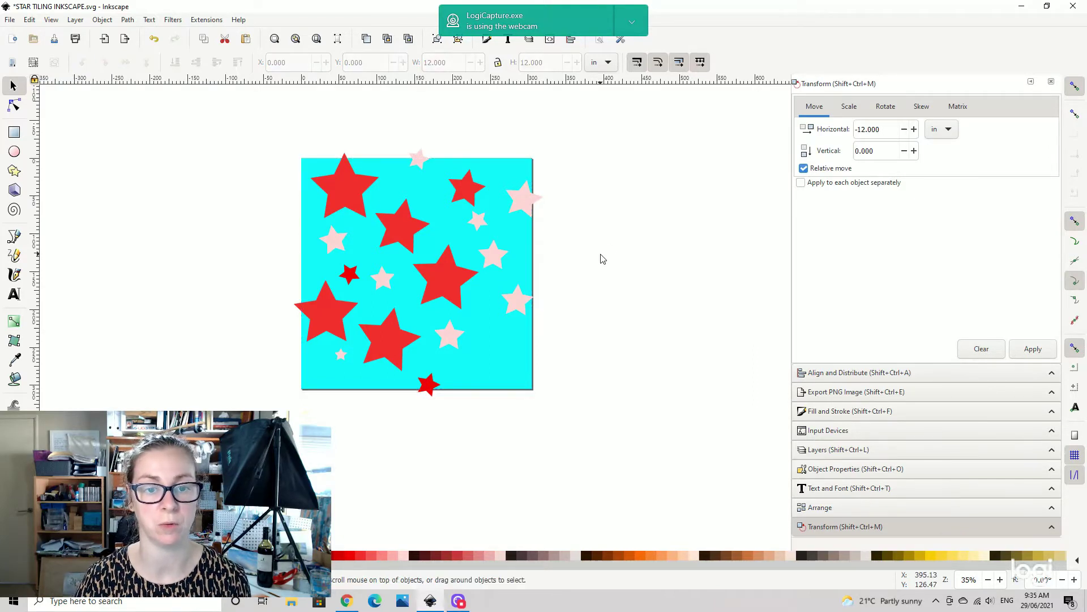
pyautogui.click(420, 181)
pyautogui.click(748, 242)
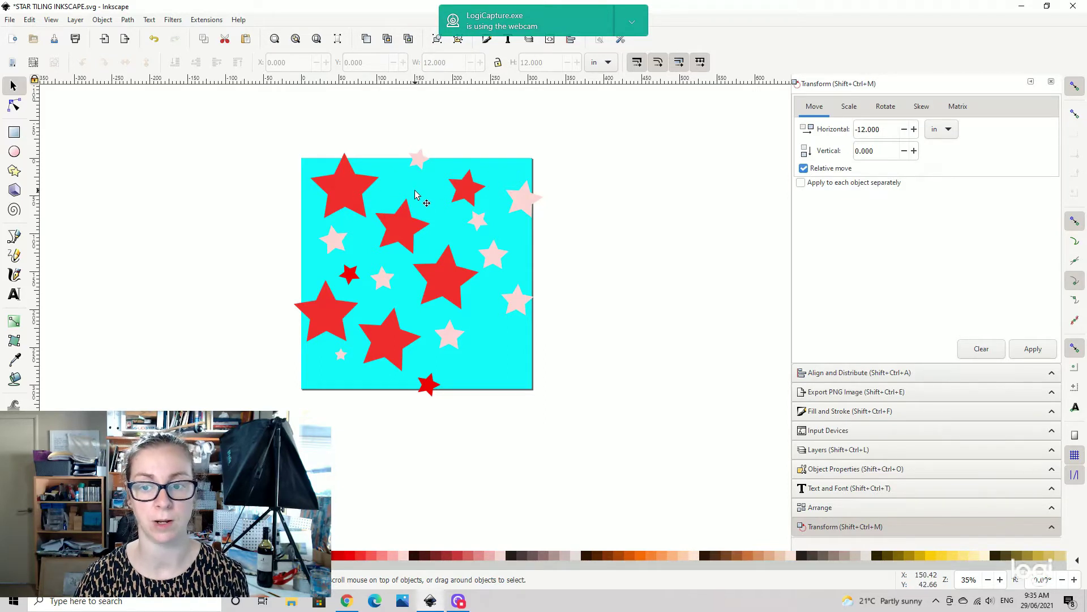
# Duplicate the pale pink star crossing the cyan square's right edge and move the copy horizontally by -12 in.
pyautogui.click(523, 202)
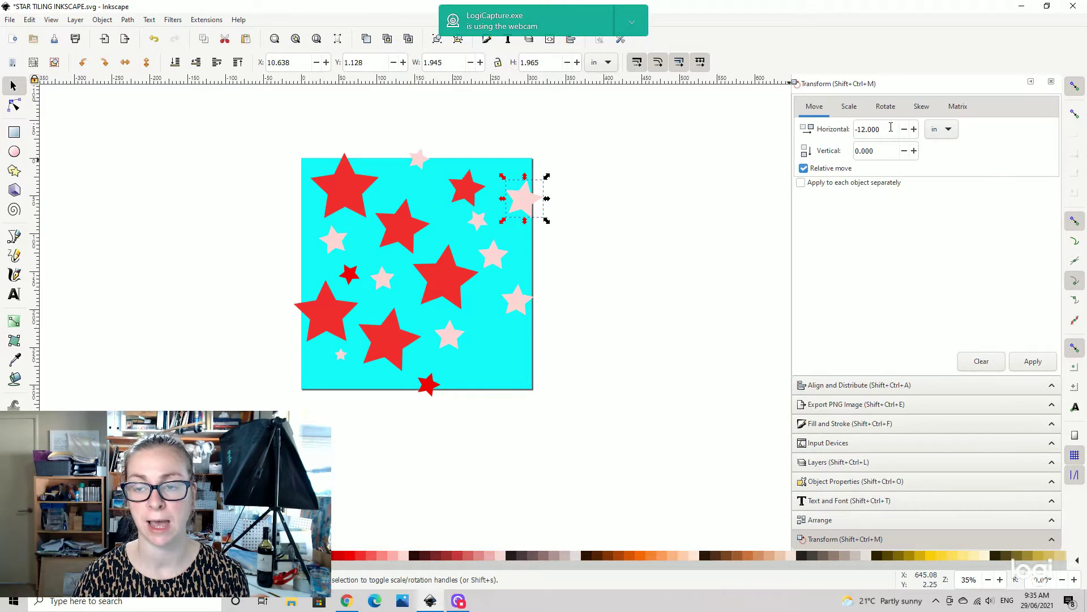
pyautogui.moveTo(891, 128); pyautogui.dragTo(826, 129)
pyautogui.press('BackSpace')
pyautogui.write('-12')
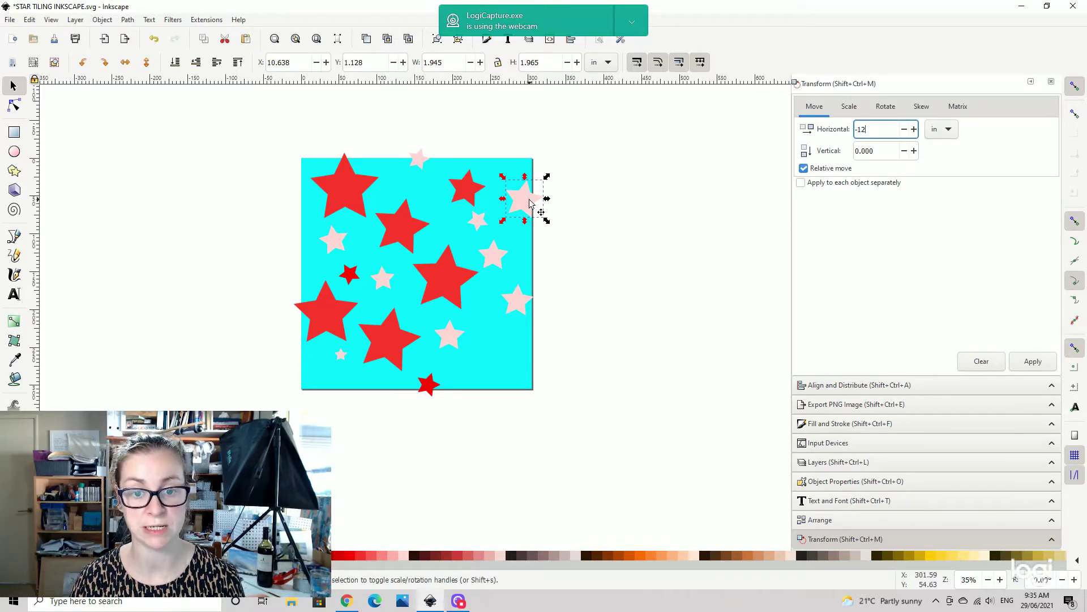
pyautogui.click(1033, 361)
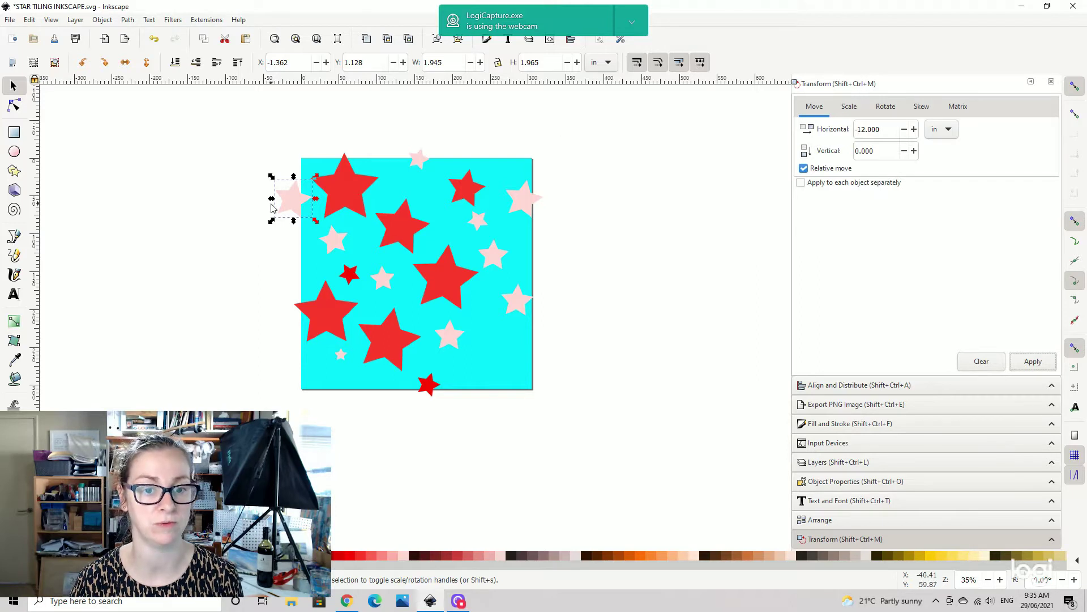
# Try moving a copy of the lower pale pink star near the right edge horizontally by -12 in, and delete that copy.
pyautogui.click(520, 303)
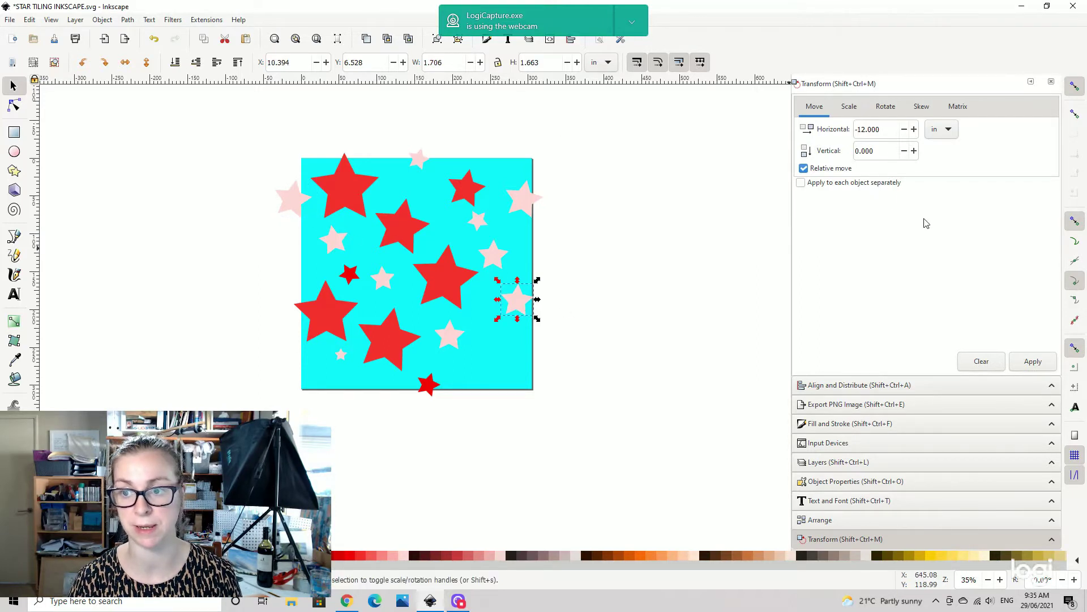
pyautogui.click(1035, 362)
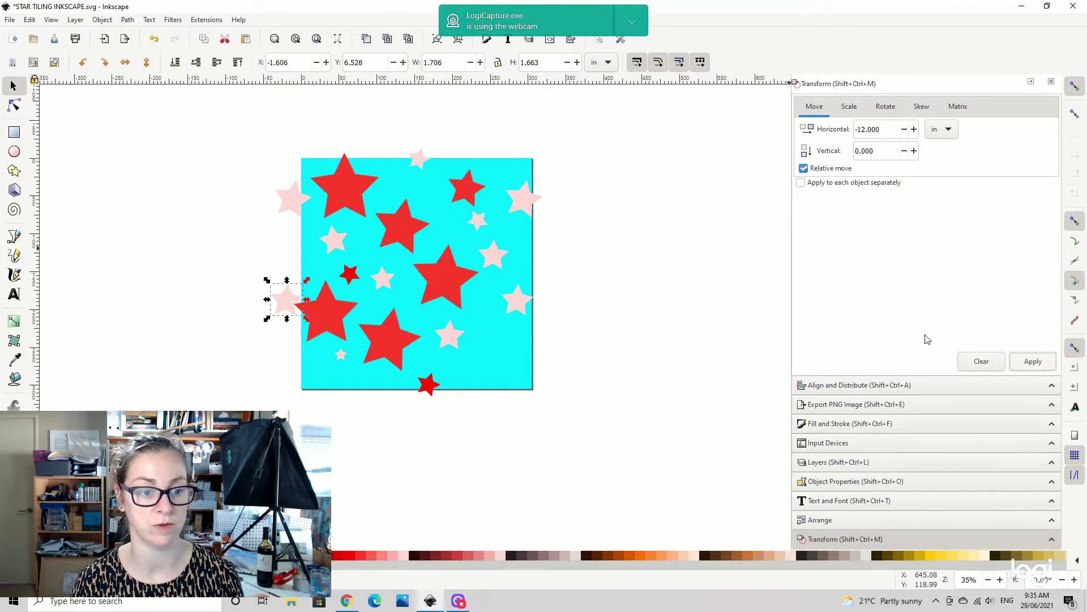
pyautogui.click(760, 312)
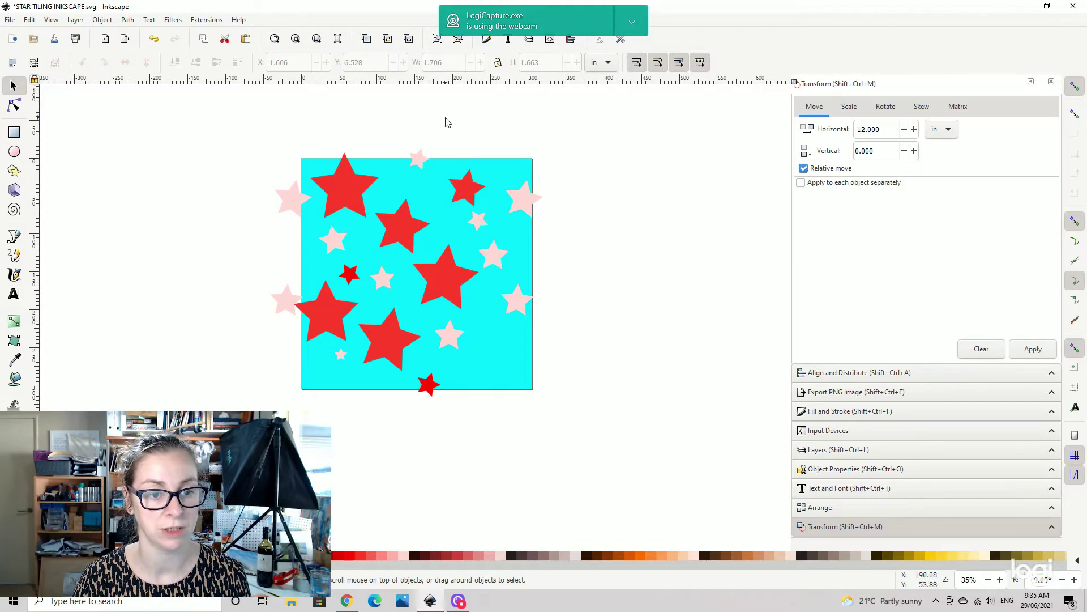
pyautogui.click(286, 304)
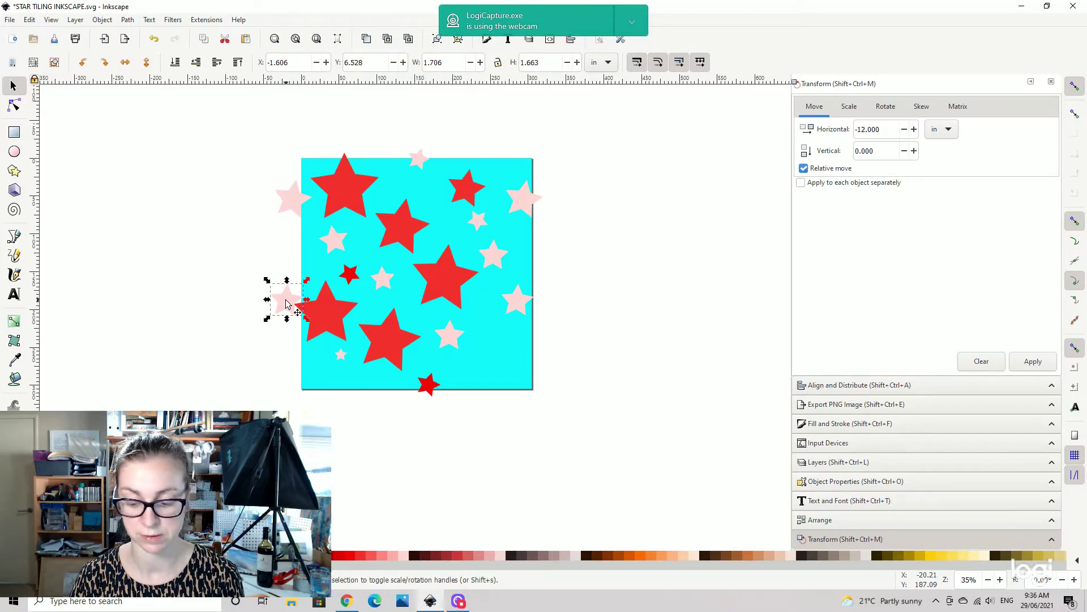
pyautogui.press('Delete')
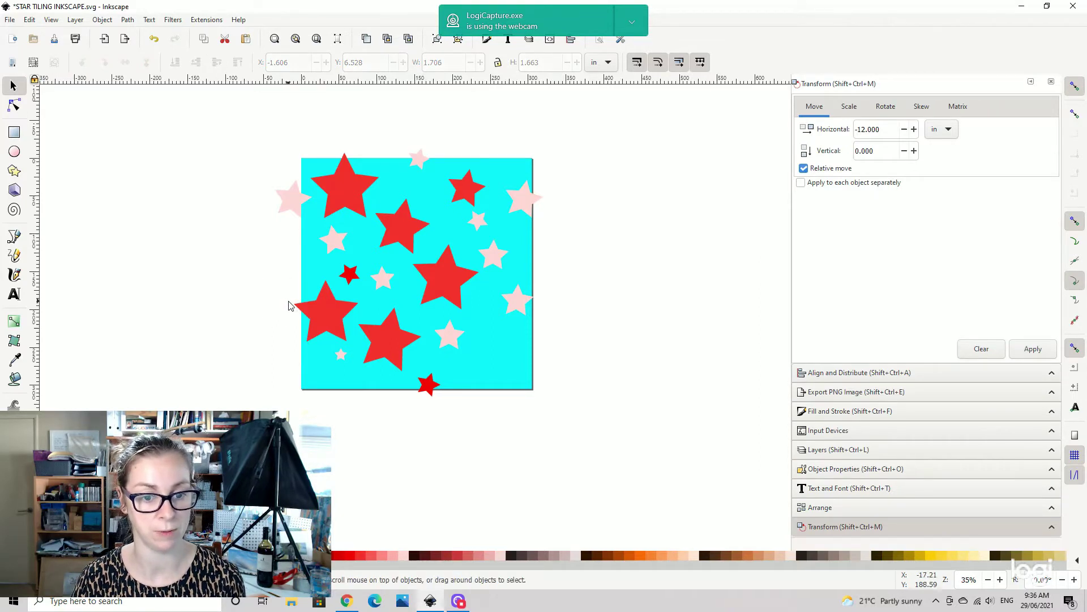
# Move the lower pale pink star inside the cyan square's right edge to X 9.852, Y 6.424 in, and deselect it.
pyautogui.click(517, 304)
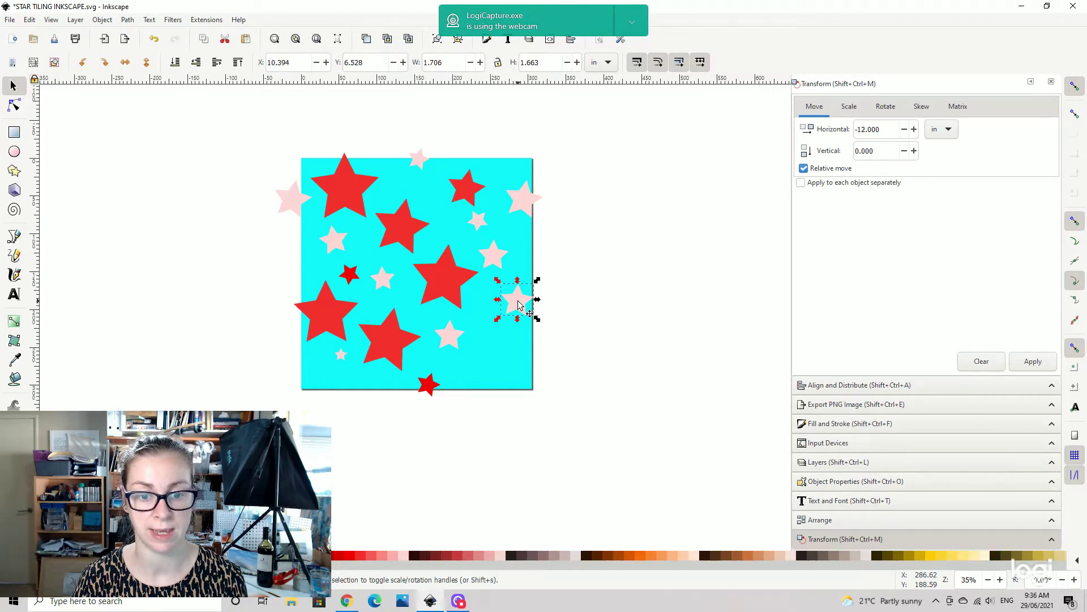
pyautogui.moveTo(518, 304); pyautogui.dragTo(514, 303)
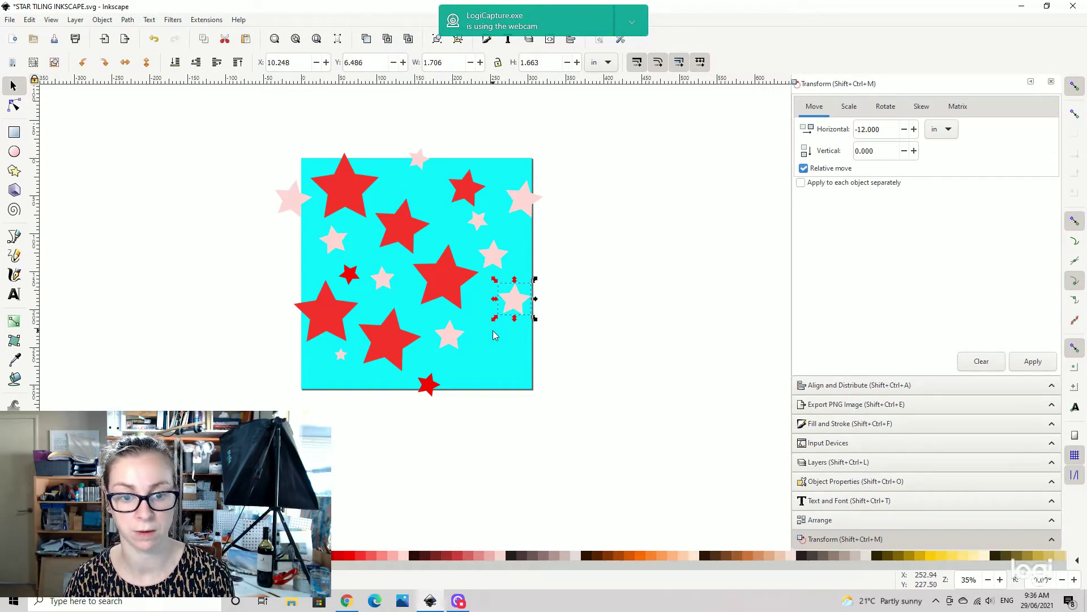
pyautogui.press('Up')
pyautogui.press('Up')
pyautogui.press('Up')
pyautogui.press('Left')
pyautogui.press('Left')
pyautogui.press('Left')
pyautogui.press('Left')
pyautogui.press('Left')
pyautogui.press('Left')
pyautogui.press('Left')
pyautogui.press('Left')
pyautogui.press('Left')
pyautogui.press('Left')
pyautogui.press('Left')
pyautogui.press('Left')
pyautogui.press('Left')
pyautogui.press('Left')
pyautogui.press('Left')
pyautogui.press('Left')
pyautogui.press('Left')
pyautogui.press('Left')
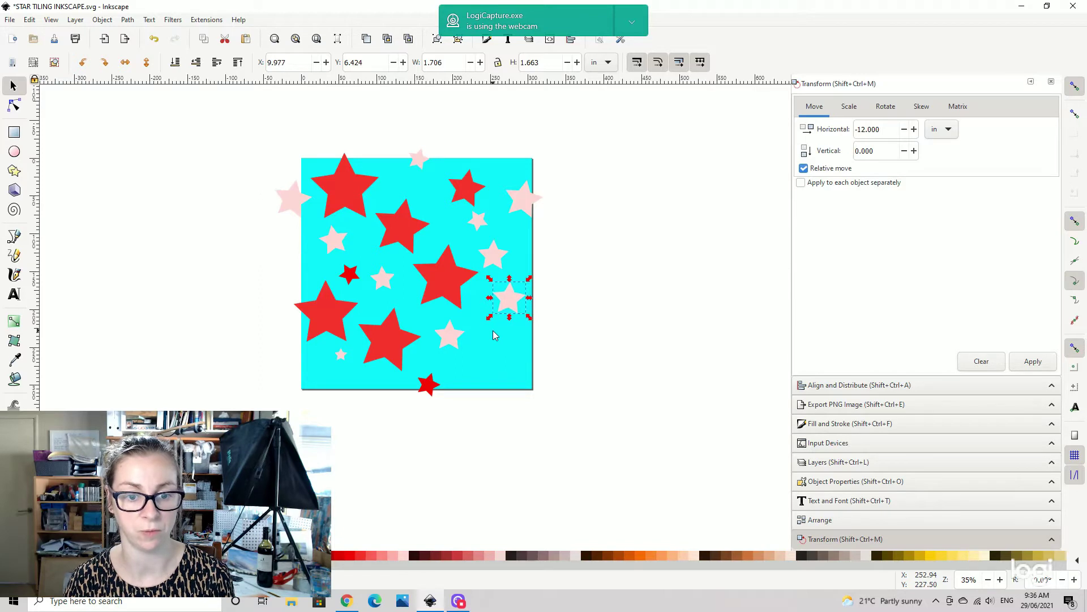
pyautogui.click(553, 303)
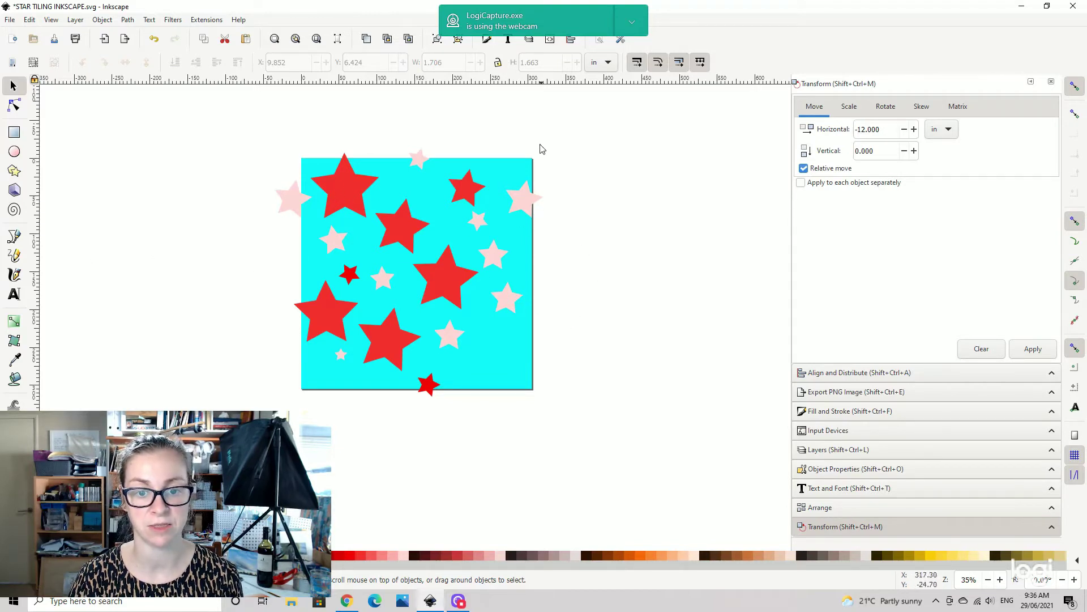
# Duplicate the large red star crossing the cyan square's left edge and move the copy horizontally by 12 in.
pyautogui.click(324, 330)
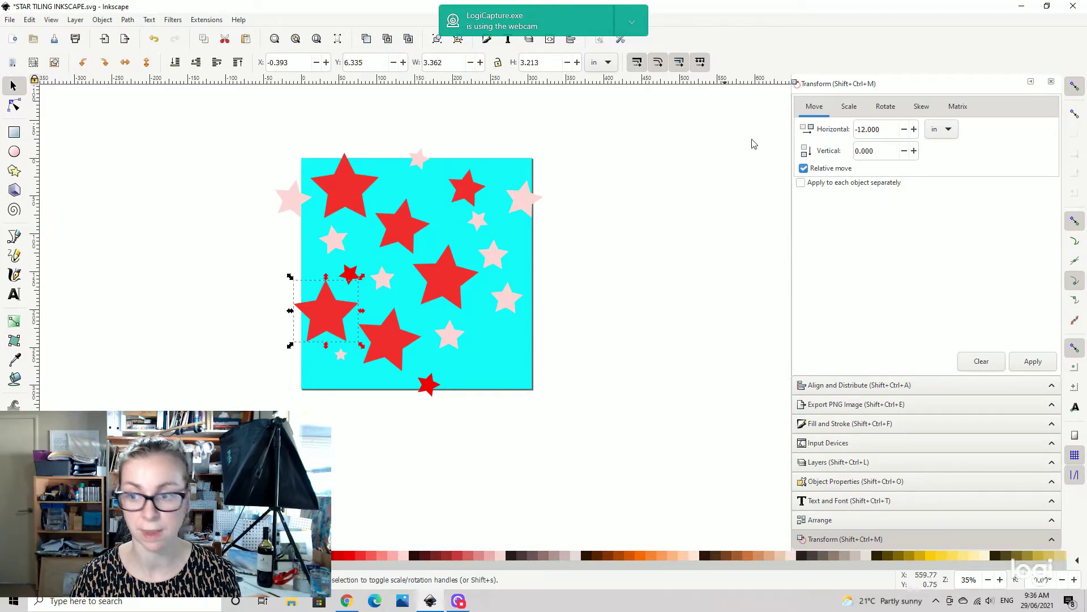
pyautogui.click(860, 129)
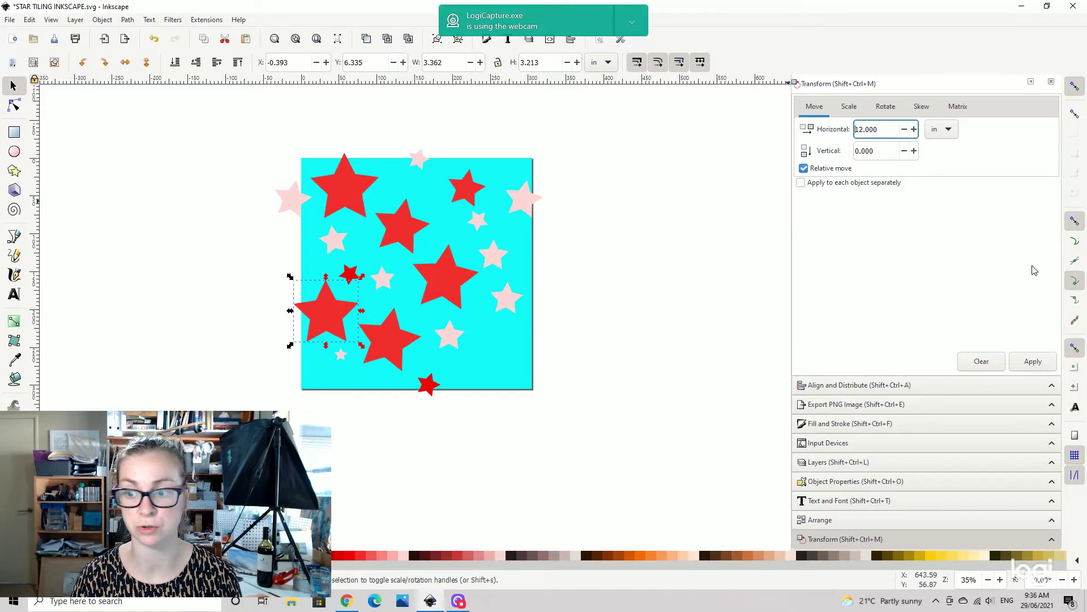
pyautogui.click(1030, 360)
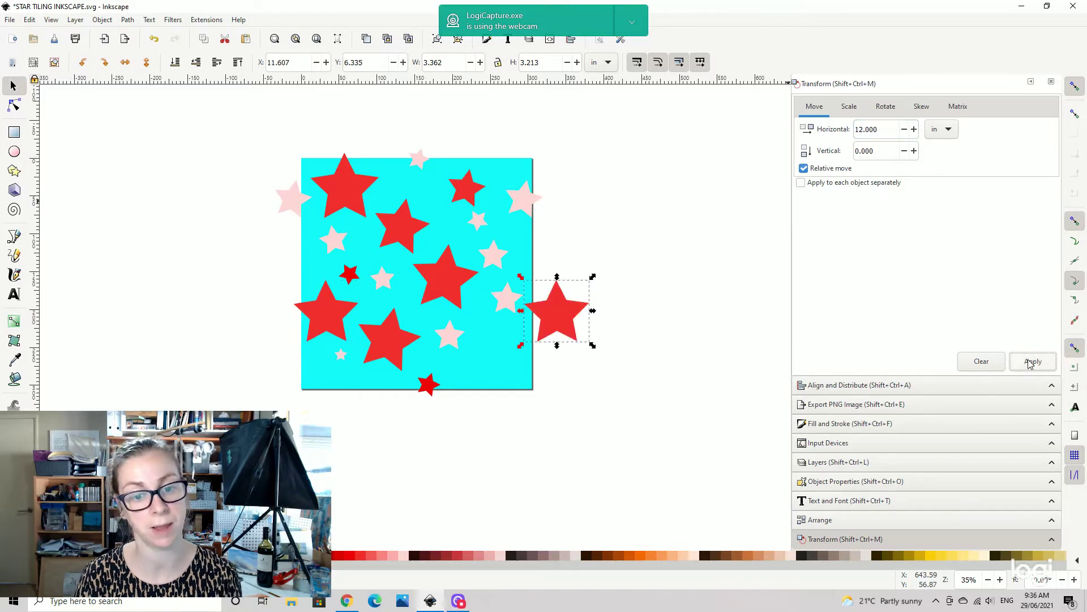
pyautogui.click(657, 197)
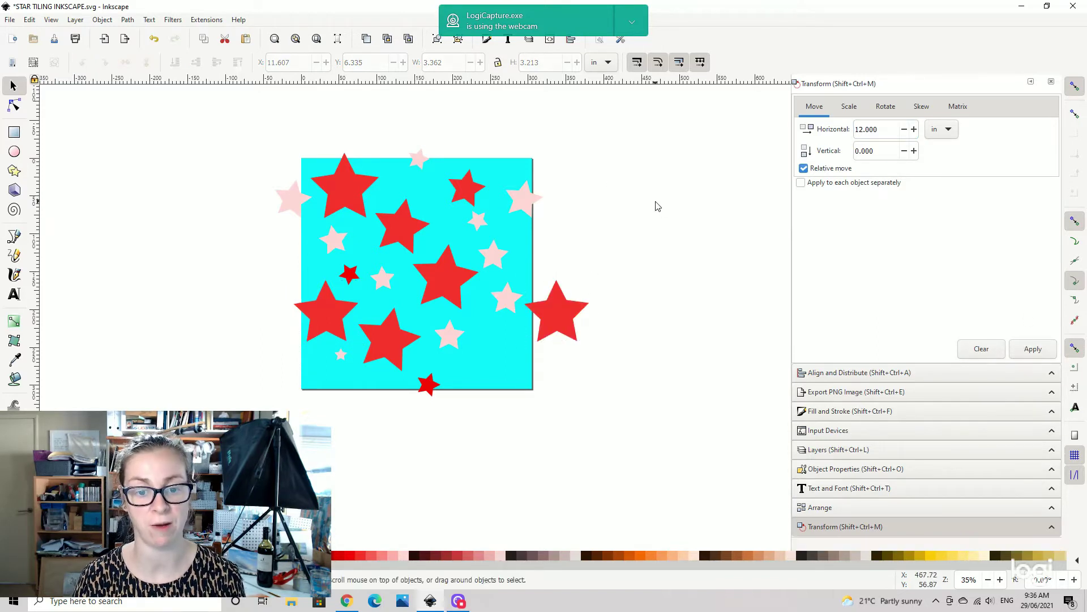
# Duplicate the large red star and the small pale pink star crossing the top edge, moving each copy 0 in horizontally and 12 in vertically.
pyautogui.click(348, 191)
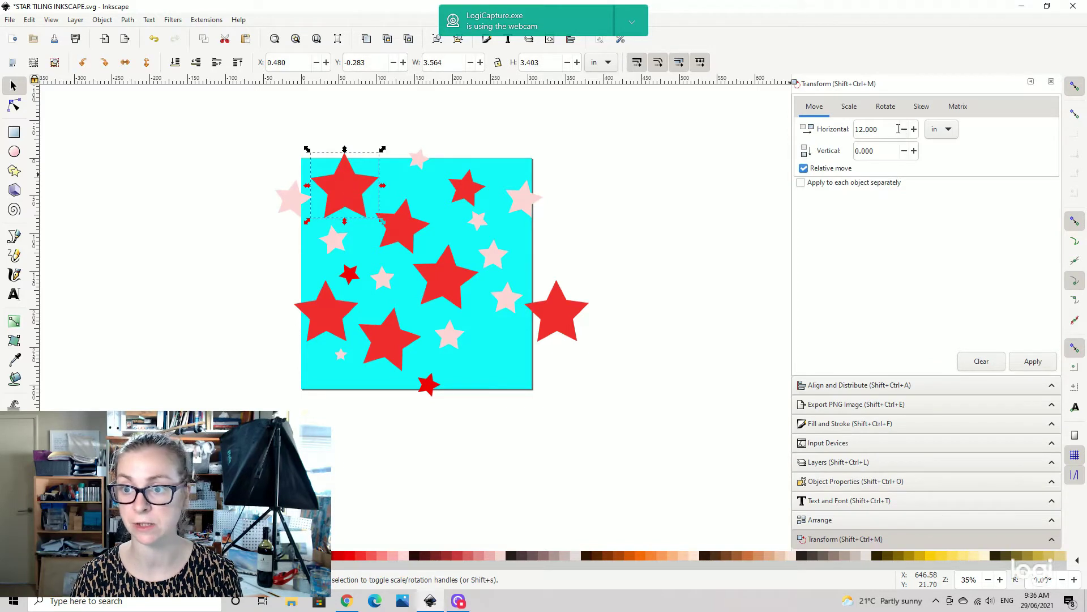
pyautogui.moveTo(898, 129); pyautogui.dragTo(838, 141)
pyautogui.press('BackSpace')
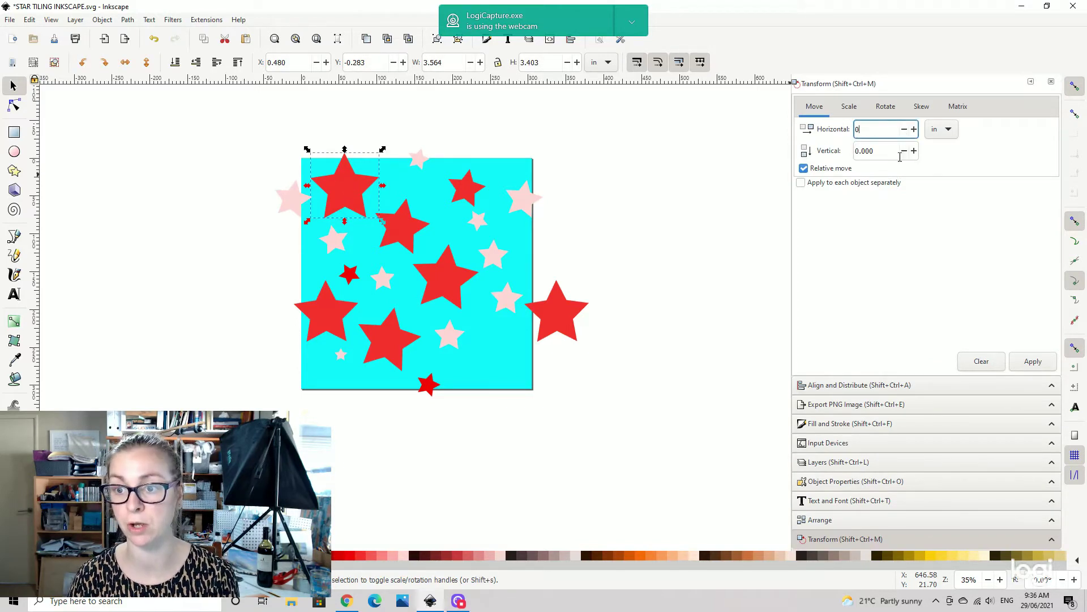
pyautogui.write('0')
pyautogui.press('Tab')
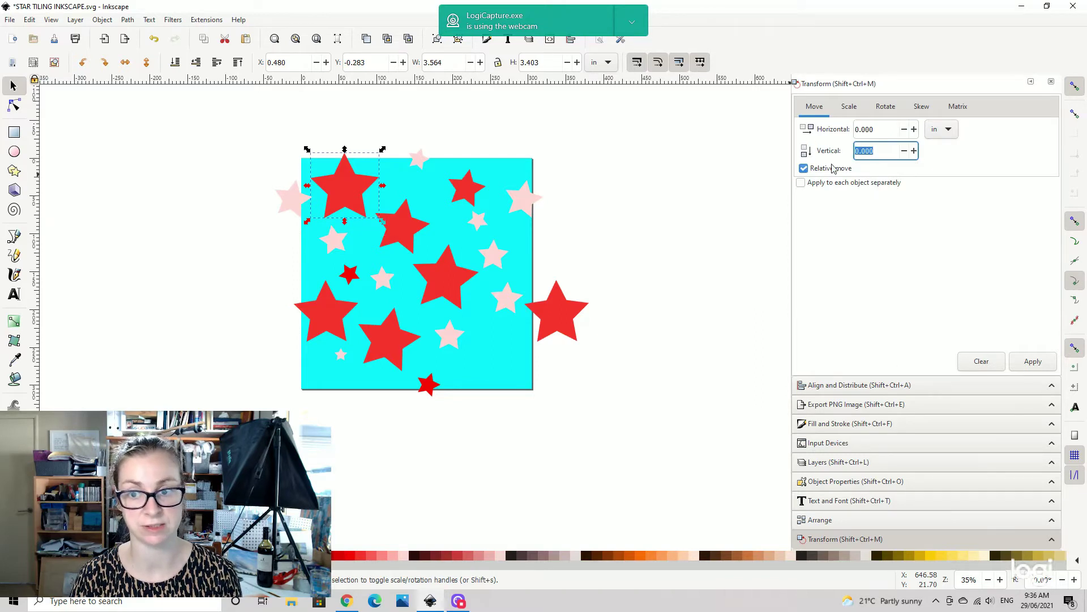
pyautogui.write('12')
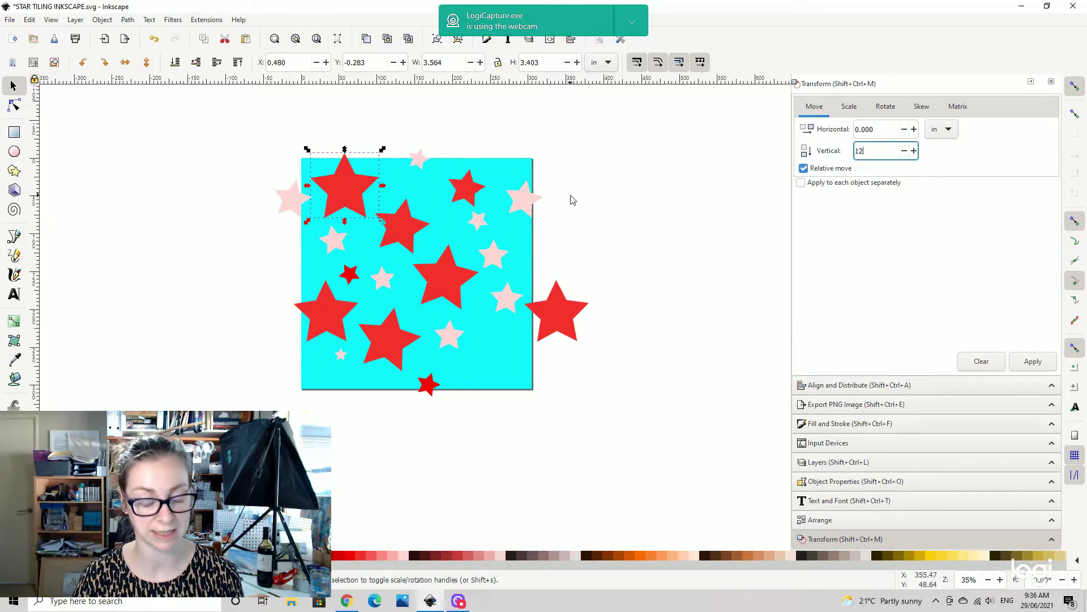
pyautogui.click(1020, 367)
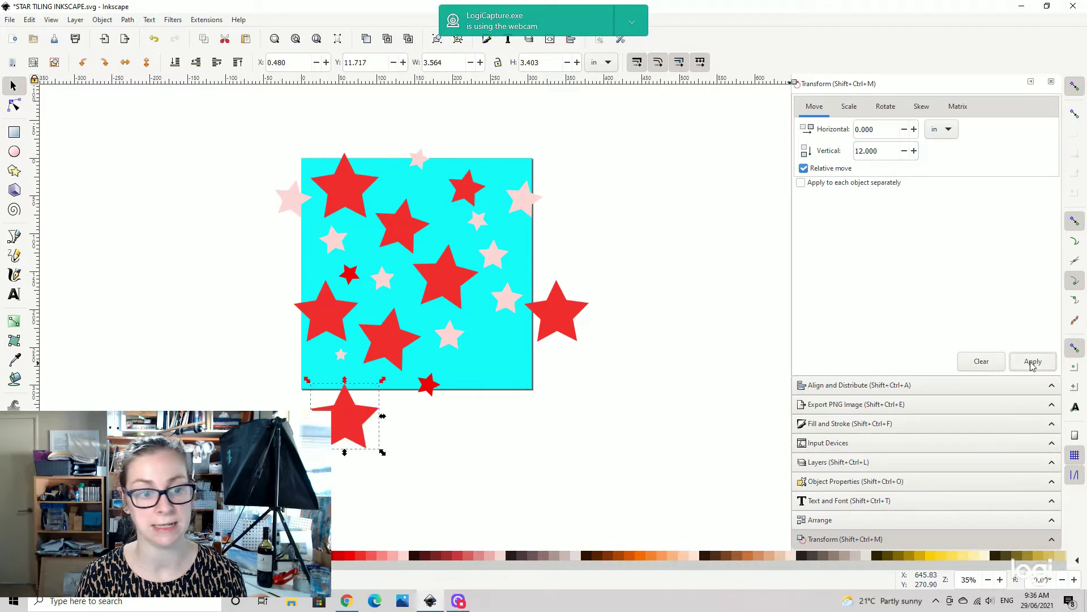
pyautogui.click(417, 164)
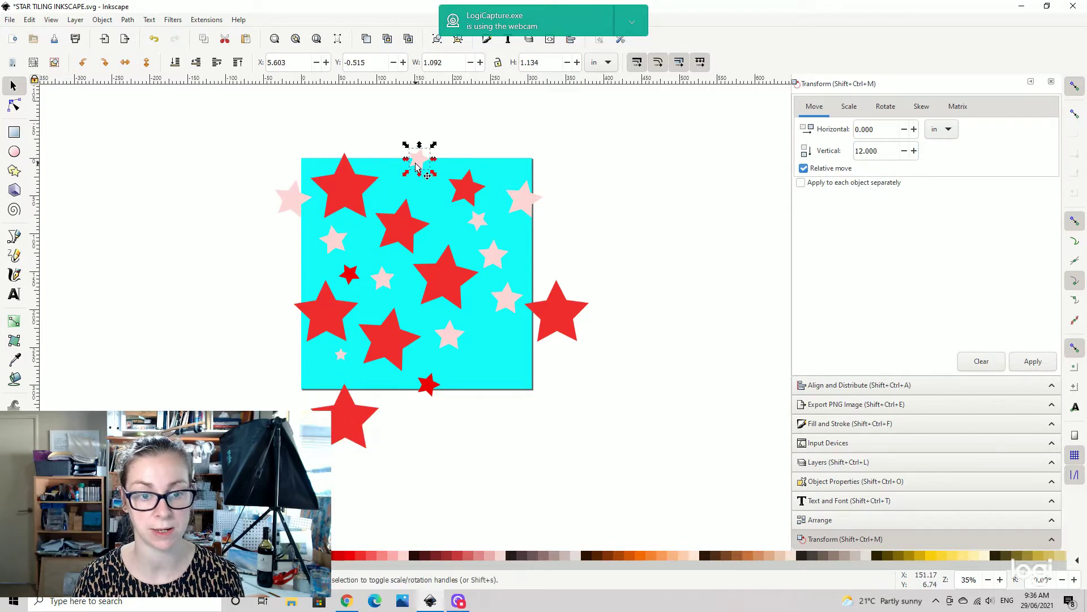
pyautogui.click(1030, 364)
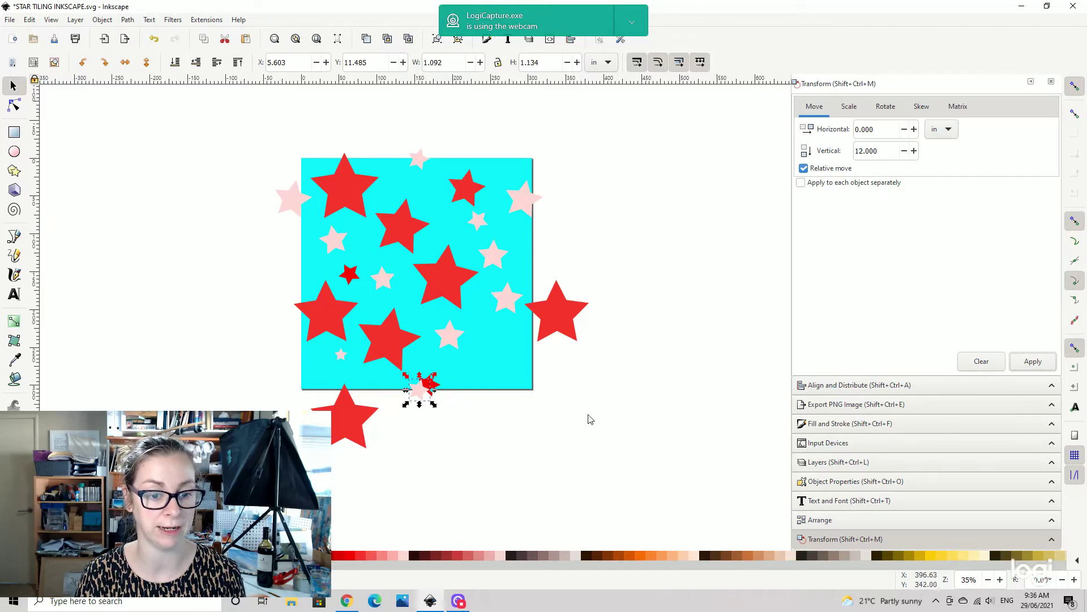
# Move the small bright red star at the bottom edge up and right to X 7.027, Y 10.184 in, and deselect it.
pyautogui.click(440, 390)
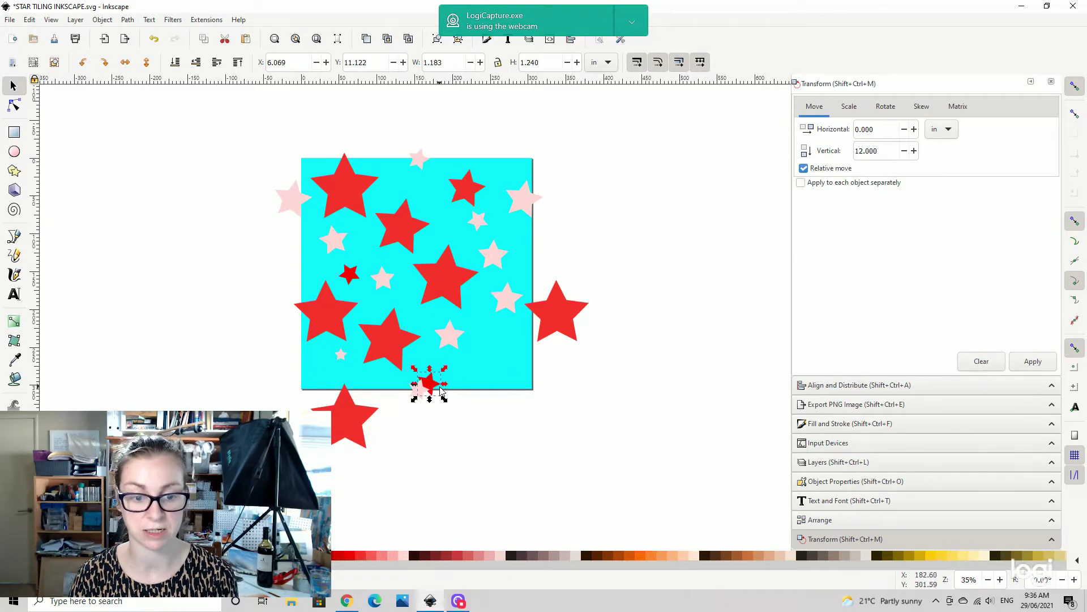
pyautogui.hotkey('shift', 'Up')
pyautogui.hotkey('shift', 'Up')
pyautogui.hotkey('shift', 'Up')
pyautogui.press('Up')
pyautogui.press('Up')
pyautogui.press('Up')
pyautogui.press('Up')
pyautogui.press('Up')
pyautogui.press('Up')
pyautogui.press('Up')
pyautogui.press('Up')
pyautogui.press('Up')
pyautogui.press('Up')
pyautogui.press('Up')
pyautogui.press('Up')
pyautogui.press('Up')
pyautogui.press('Up')
pyautogui.press('Up')
pyautogui.press('Up')
pyautogui.press('Up')
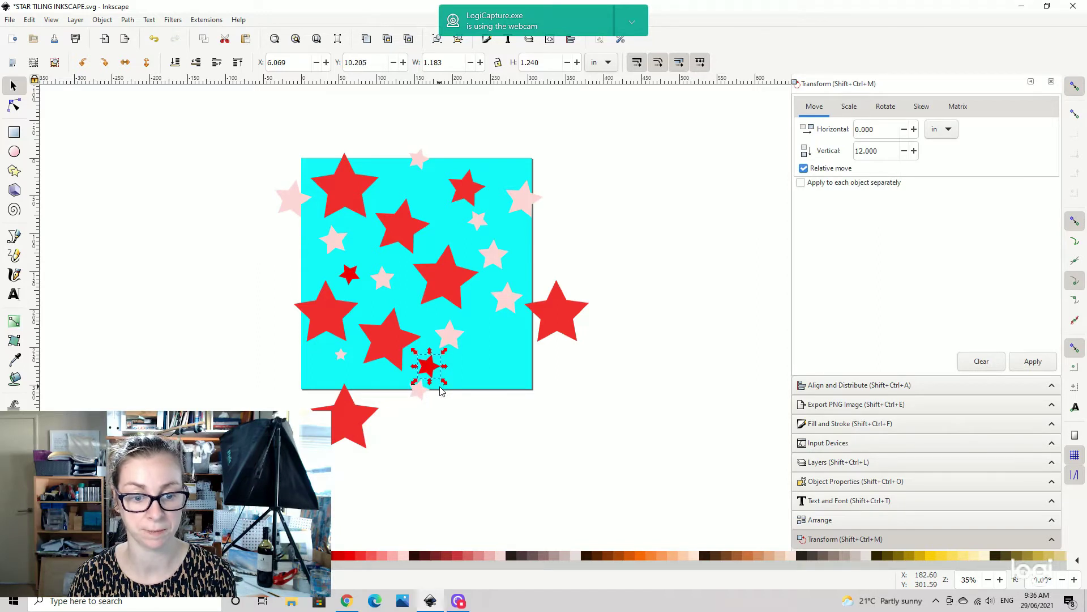
pyautogui.press('Right')
pyautogui.press('Right')
pyautogui.press('Right')
pyautogui.press('Right')
pyautogui.press('Right')
pyautogui.press('Right')
pyautogui.press('Right')
pyautogui.press('Right')
pyautogui.press('Right')
pyautogui.press('Right')
pyautogui.press('Right')
pyautogui.press('Right')
pyautogui.press('Right')
pyautogui.press('Right')
pyautogui.press('Right')
pyautogui.press('Right')
pyautogui.press('Right')
pyautogui.press('Right')
pyautogui.press('Right')
pyautogui.press('Right')
pyautogui.press('Right')
pyautogui.press('Right')
pyautogui.press('Right')
pyautogui.press('Right')
pyautogui.press('Right')
pyautogui.press('Right')
pyautogui.press('Right')
pyautogui.press('Right')
pyautogui.press('Right')
pyautogui.press('Right')
pyautogui.press('Right')
pyautogui.press('Right')
pyautogui.press('Right')
pyautogui.press('Right')
pyautogui.press('Right')
pyautogui.press('Right')
pyautogui.press('Right')
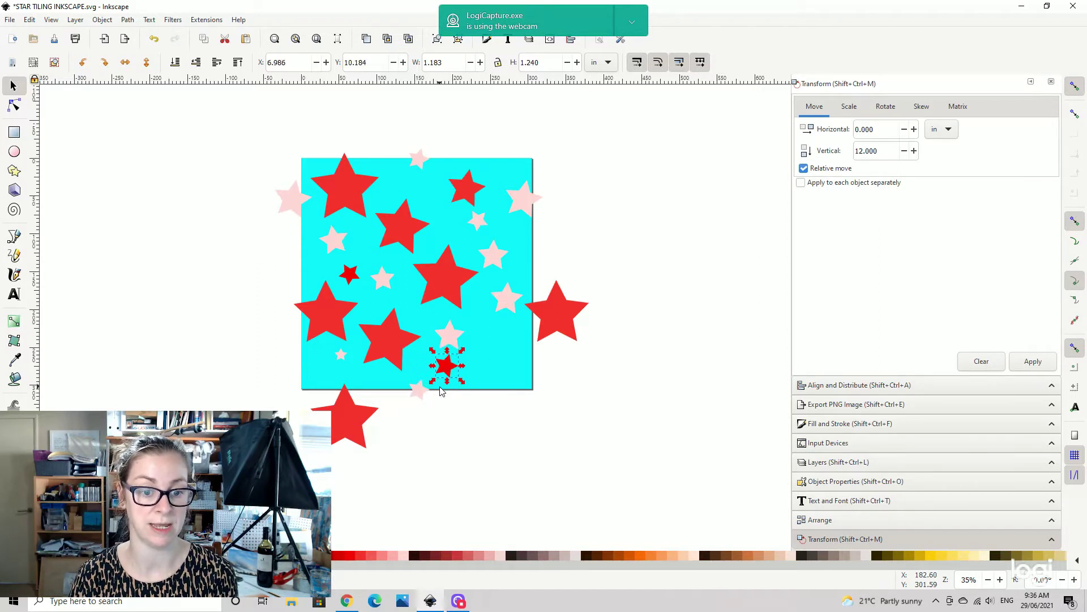
pyautogui.click(476, 456)
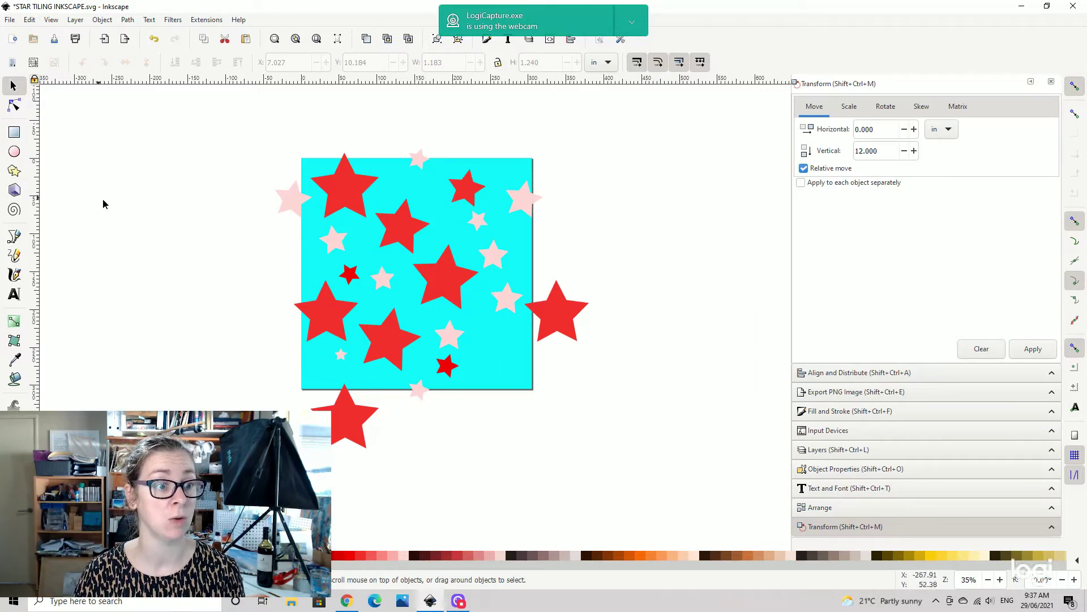
# Draw a red rectangle about 293 x 287 mm in the empty canvas area left of the cyan star tile.
pyautogui.moveTo(103, 198); pyautogui.dragTo(318, 165)
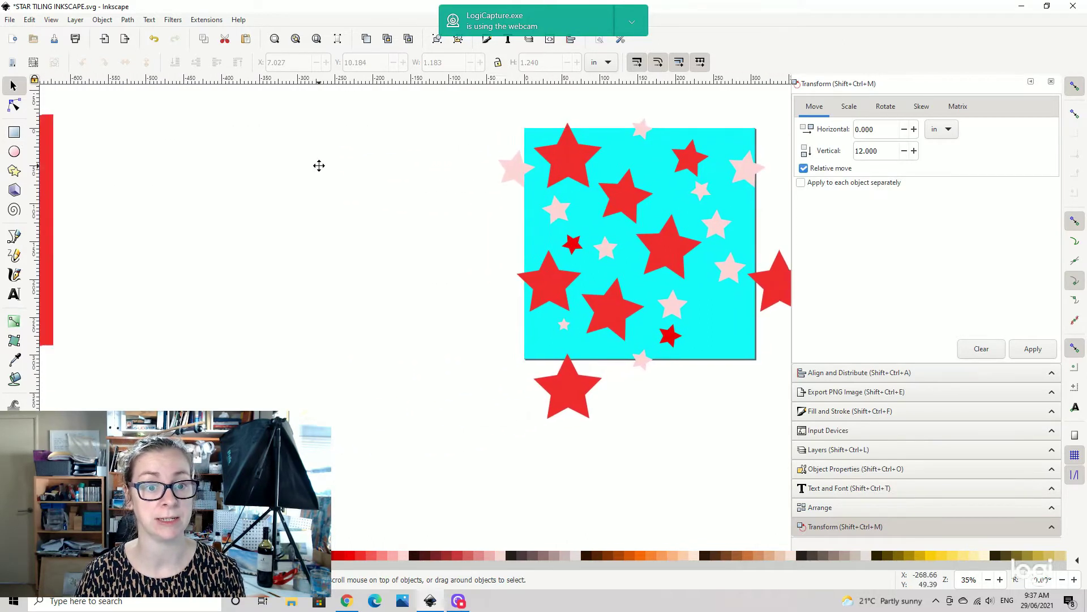
pyautogui.click(13, 132)
pyautogui.moveTo(157, 139); pyautogui.dragTo(378, 355)
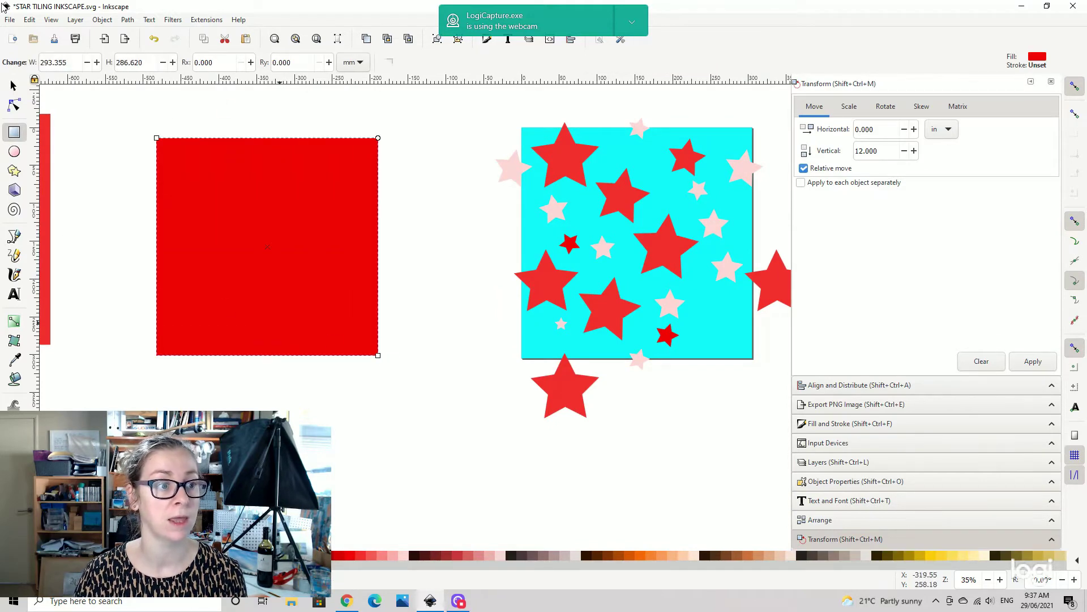
pyautogui.click(13, 87)
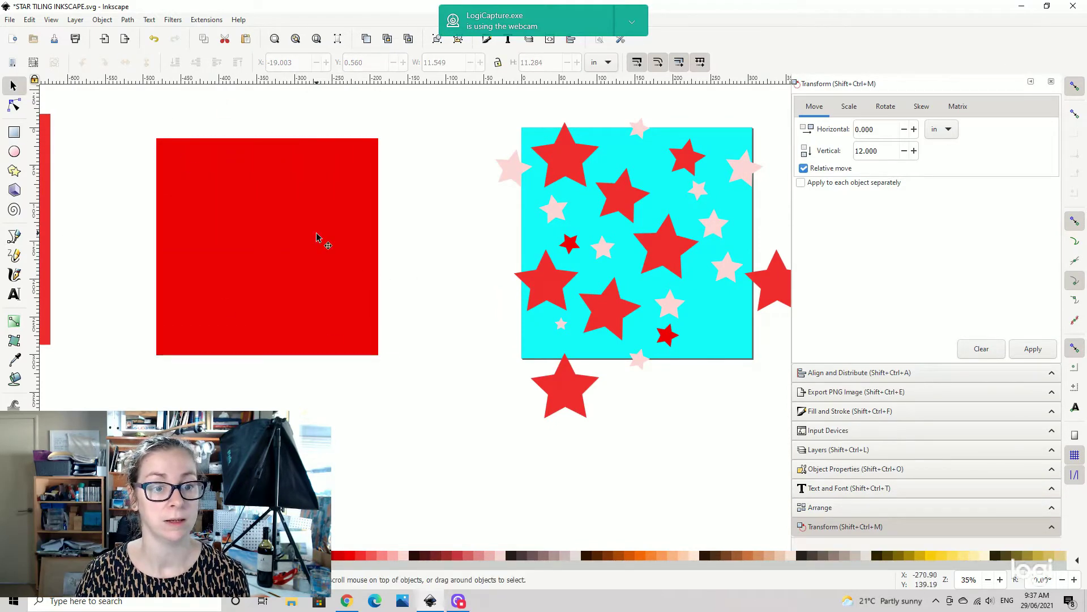
# Set the red rectangle's width and height to 12 in each.
pyautogui.tripleClick(454, 63)
pyautogui.write('12')
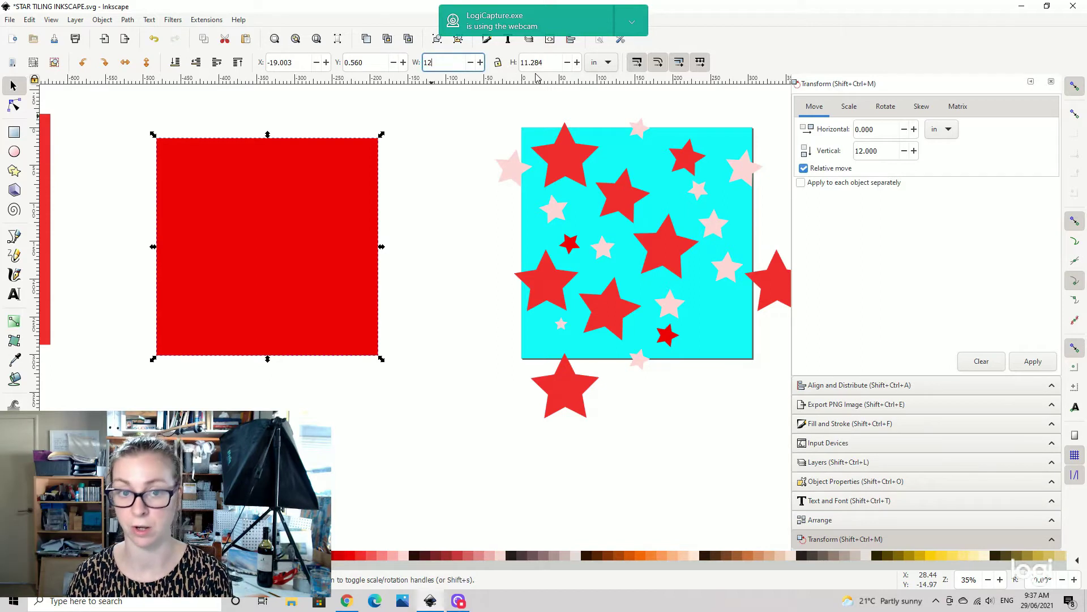
pyautogui.tripleClick(549, 62)
pyautogui.write('12')
pyautogui.press('Return')
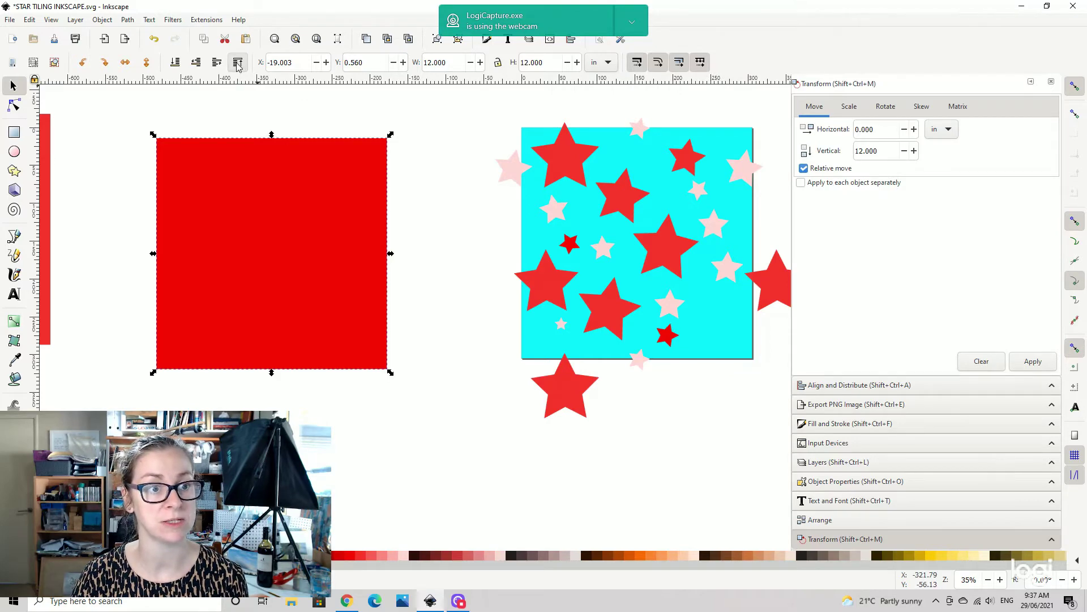
# Move the red square exactly over the cyan square at X 0, Y 0 in and deselect it.
pyautogui.hscroll(5, 473, 214)
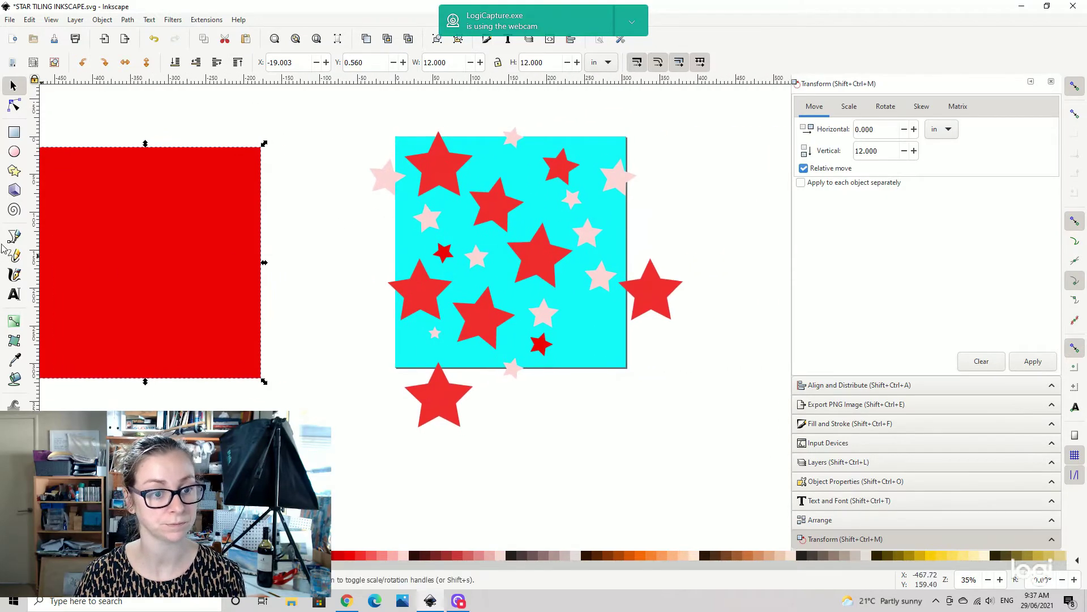
pyautogui.moveTo(114, 235); pyautogui.dragTo(481, 219)
pyautogui.click(757, 202)
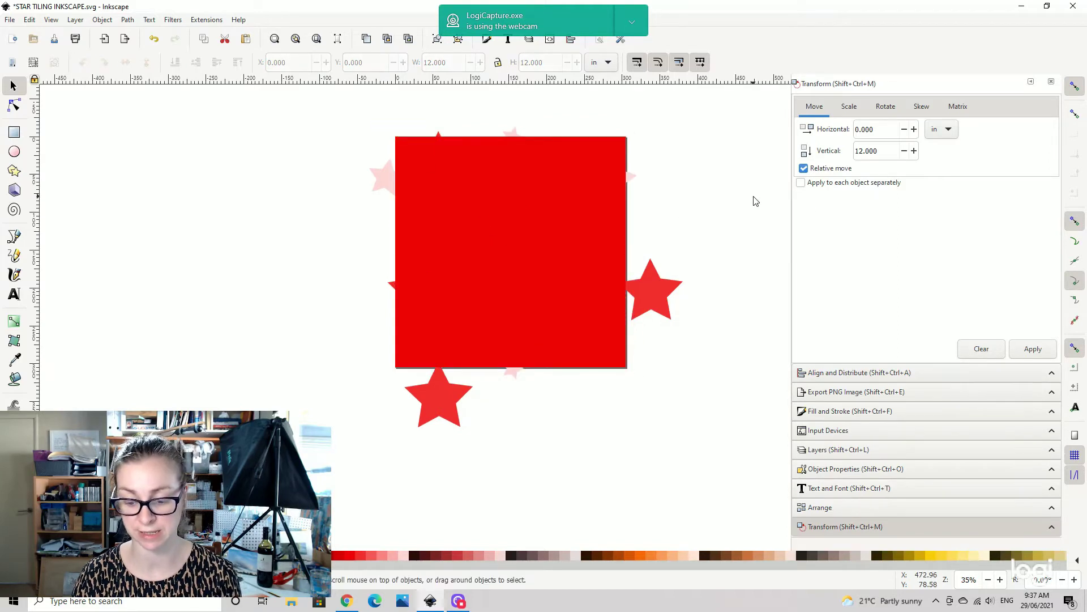
# Clip the cyan square and all its stars, including the overhanging ones, to the red 12 in square, and clear the selection.
pyautogui.press('+')
pyautogui.press('-')
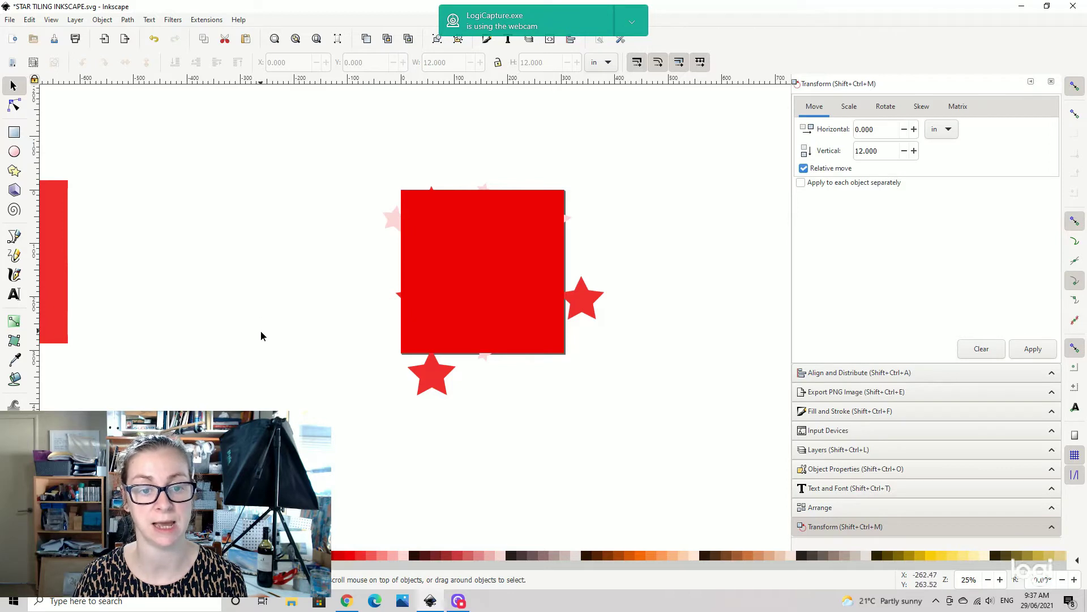
pyautogui.moveTo(263, 335); pyautogui.dragTo(340, 293)
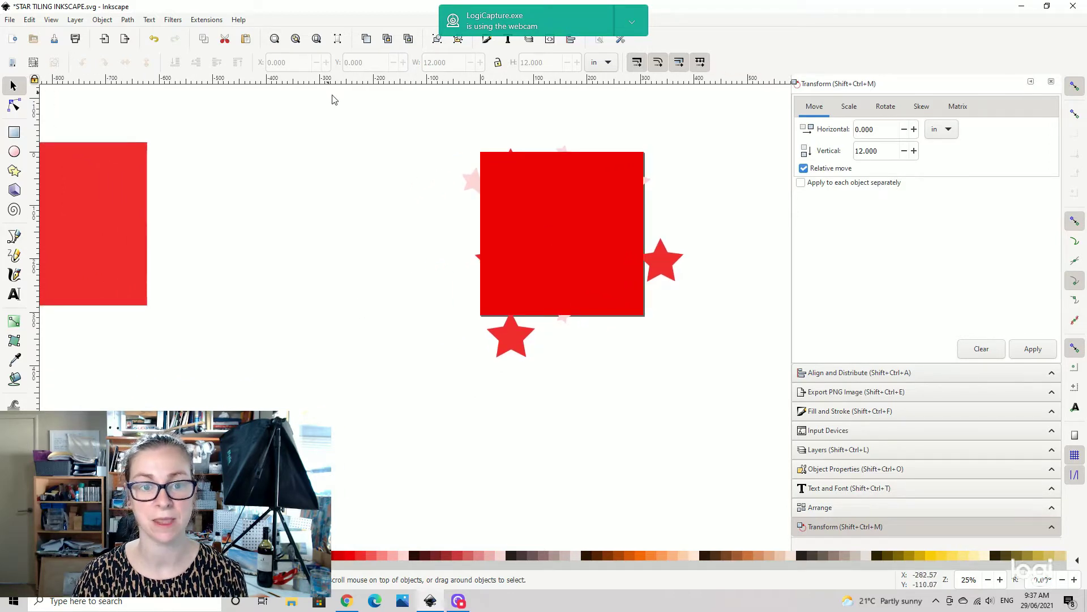
pyautogui.moveTo(387, 100); pyautogui.dragTo(615, 435)
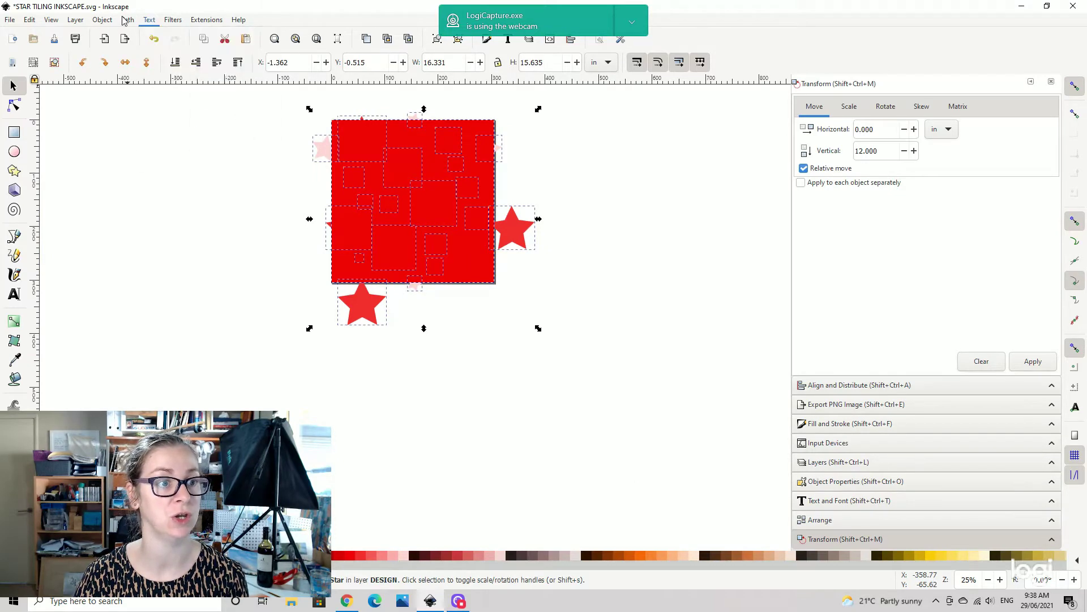
pyautogui.click(101, 21)
pyautogui.moveTo(244, 157)
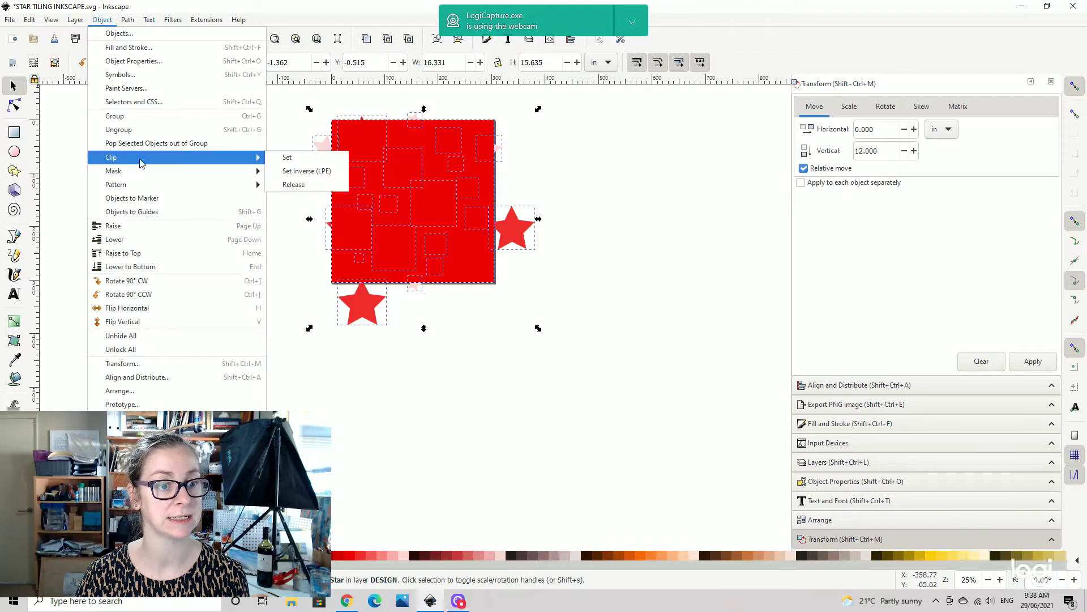
pyautogui.click(316, 159)
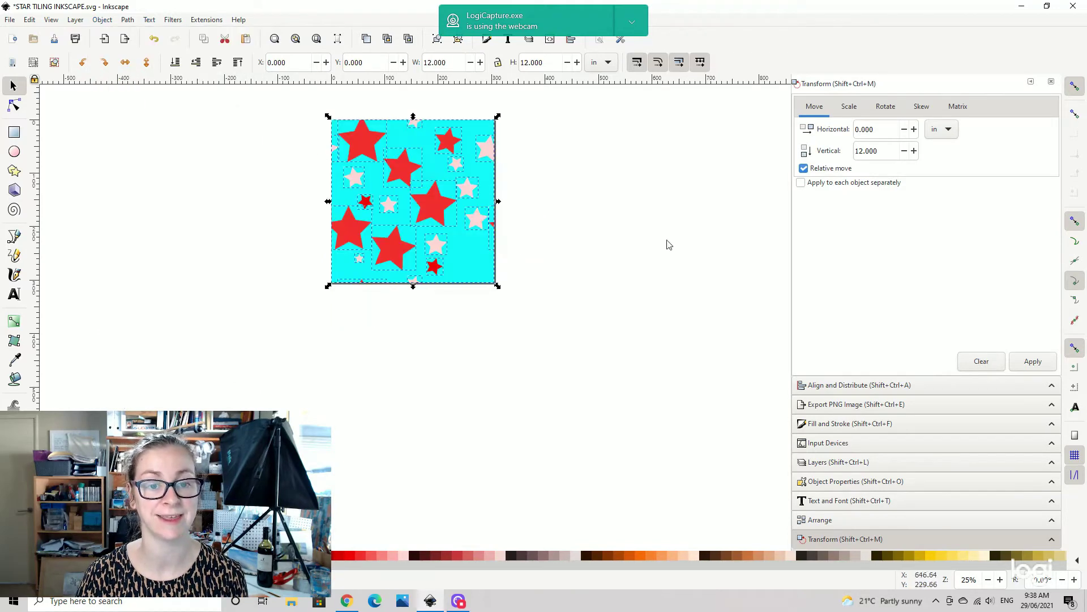
pyautogui.click(645, 239)
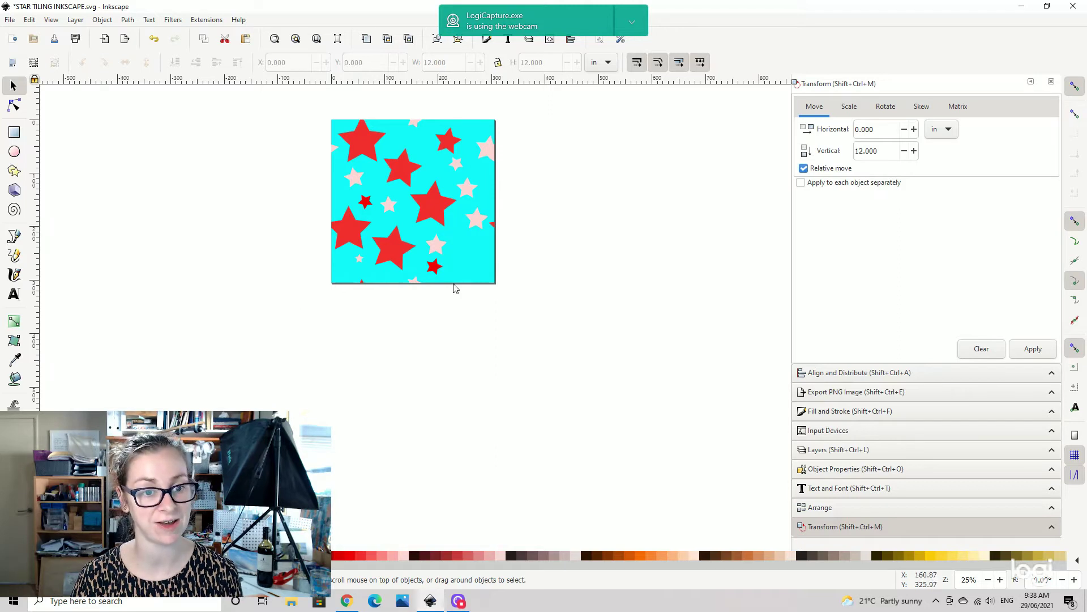
# Select all the clipped pieces of the star tile and group them into one object.
pyautogui.moveTo(298, 104); pyautogui.dragTo(552, 376)
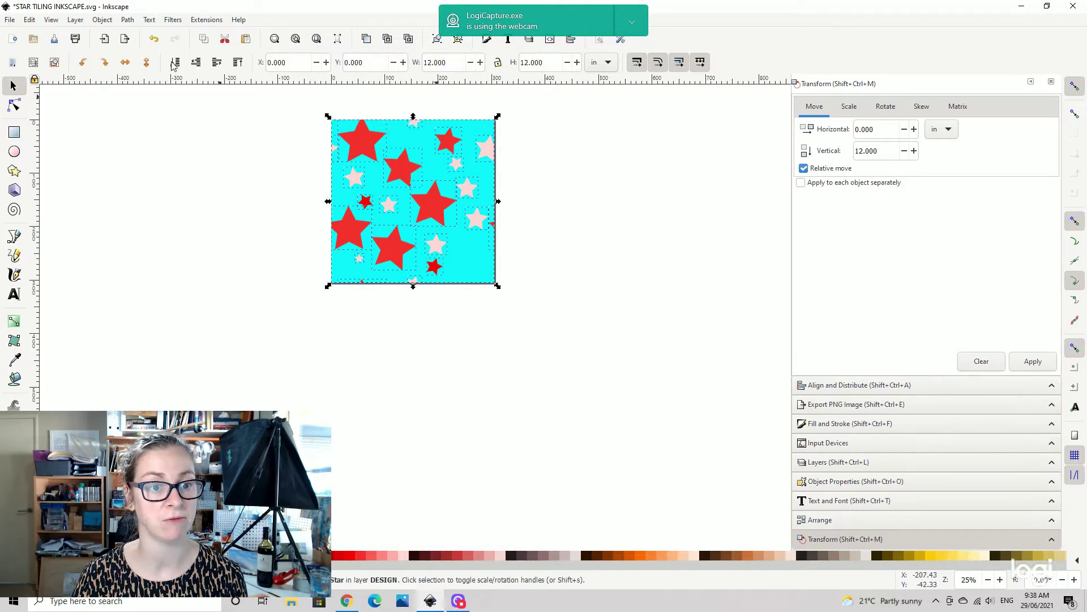
pyautogui.click(103, 19)
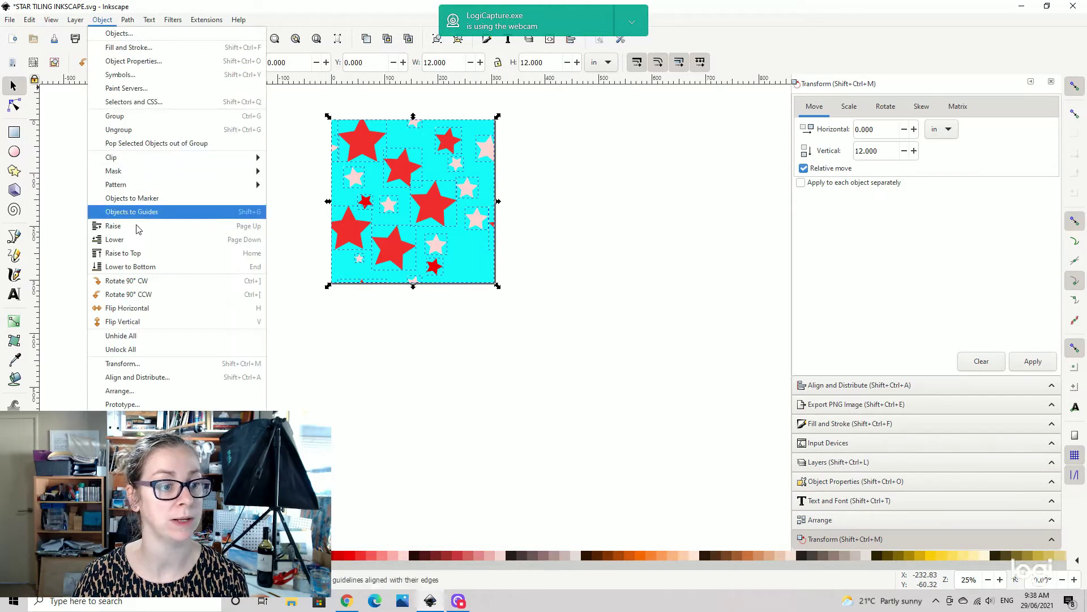
pyautogui.click(123, 116)
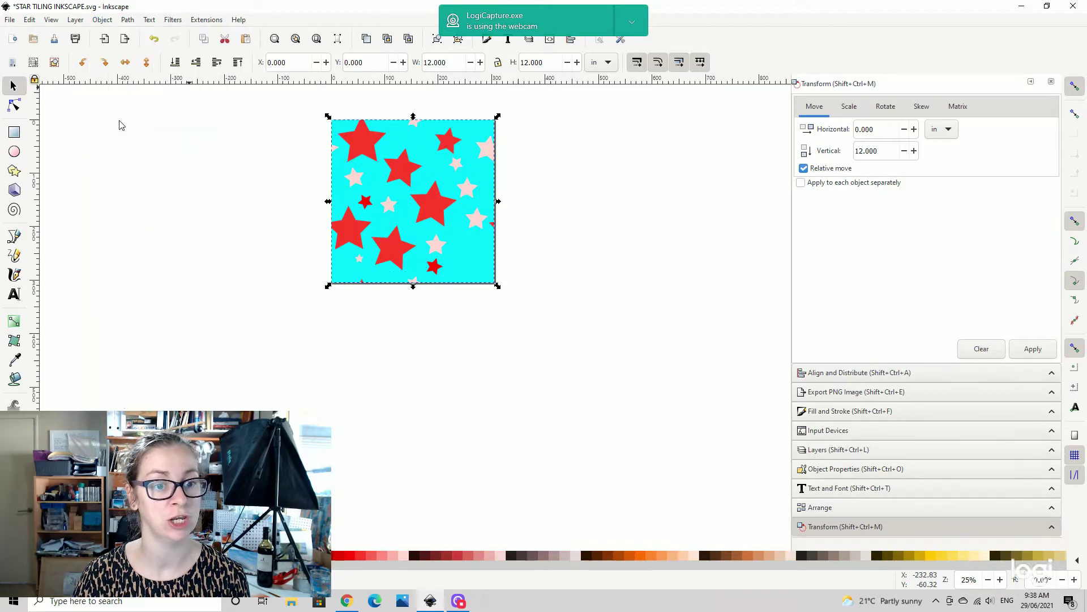
pyautogui.click(690, 257)
# Duplicate the tile three times and snap the copies at X 12, Y 0; X 12, Y 12; and X 0, Y 12 in to test the repeat.
pyautogui.click(444, 174)
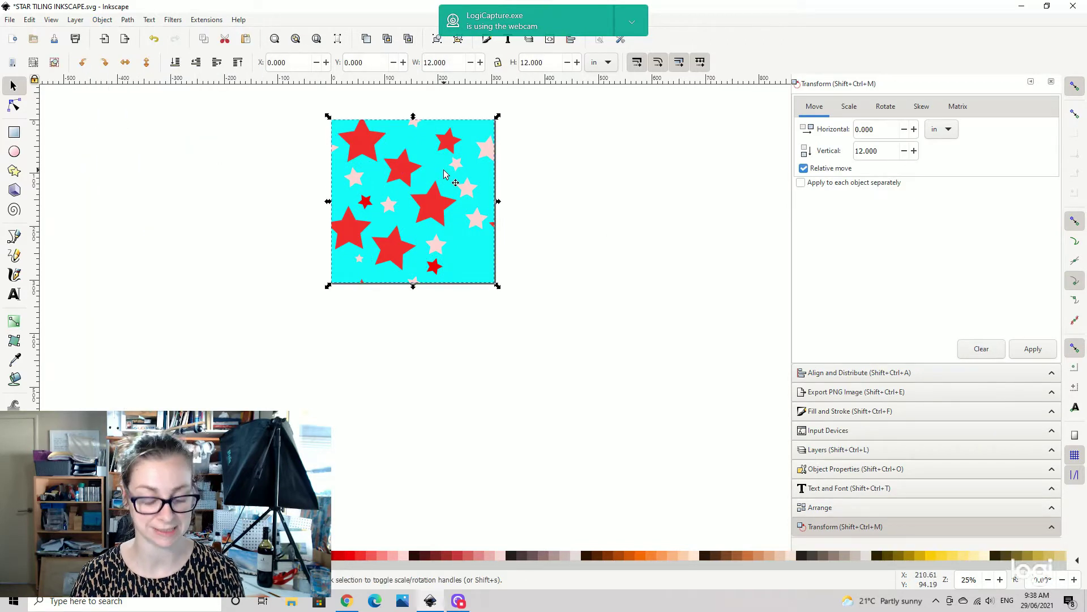
pyautogui.hotkey('ctrl', 'd')
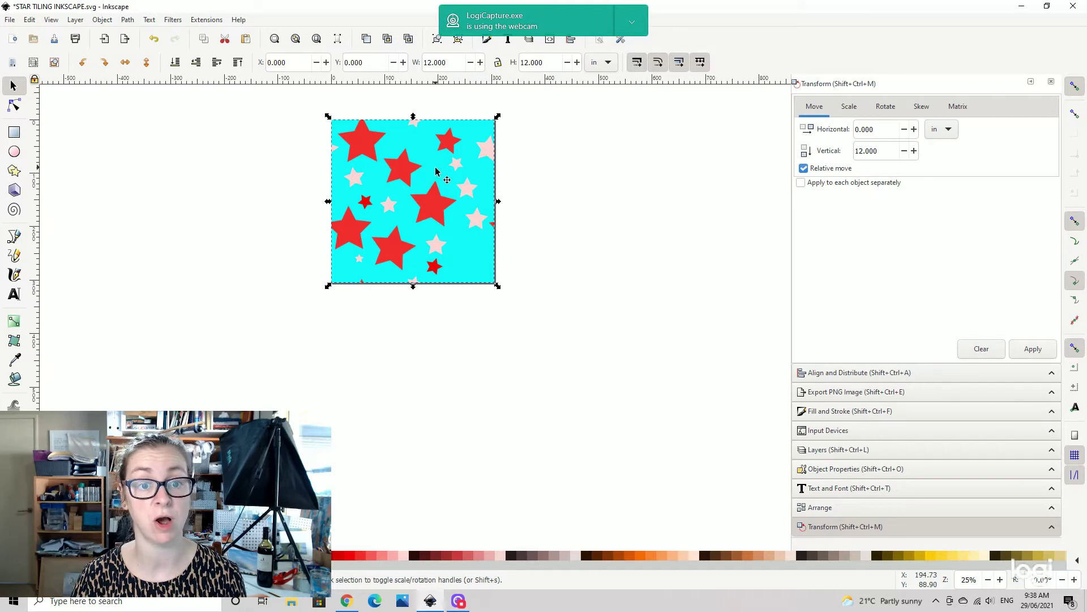
pyautogui.moveTo(445, 174); pyautogui.dragTo(427, 339)
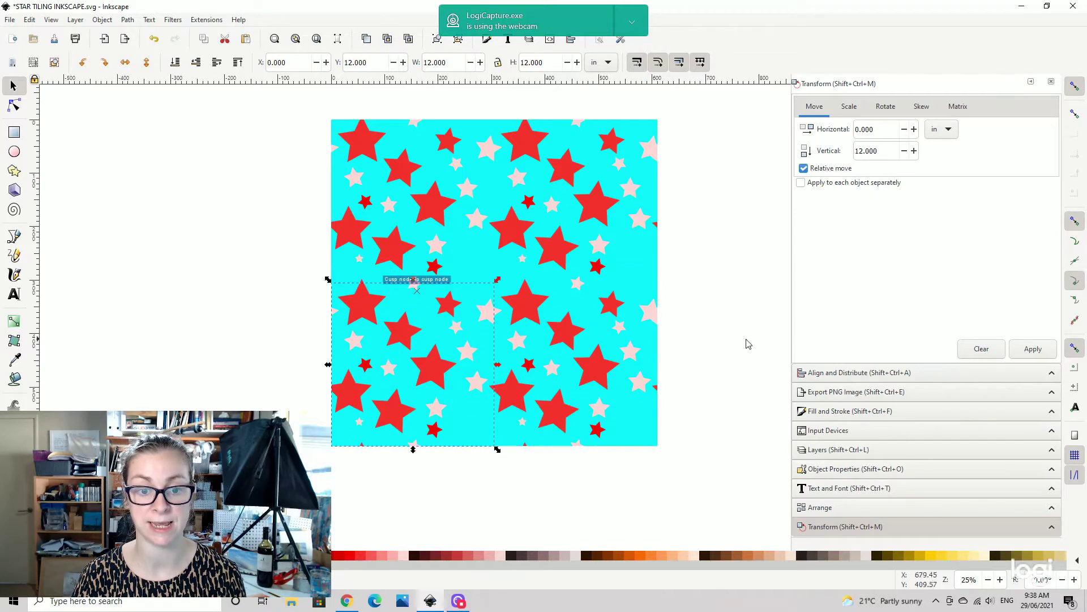
pyautogui.click(736, 309)
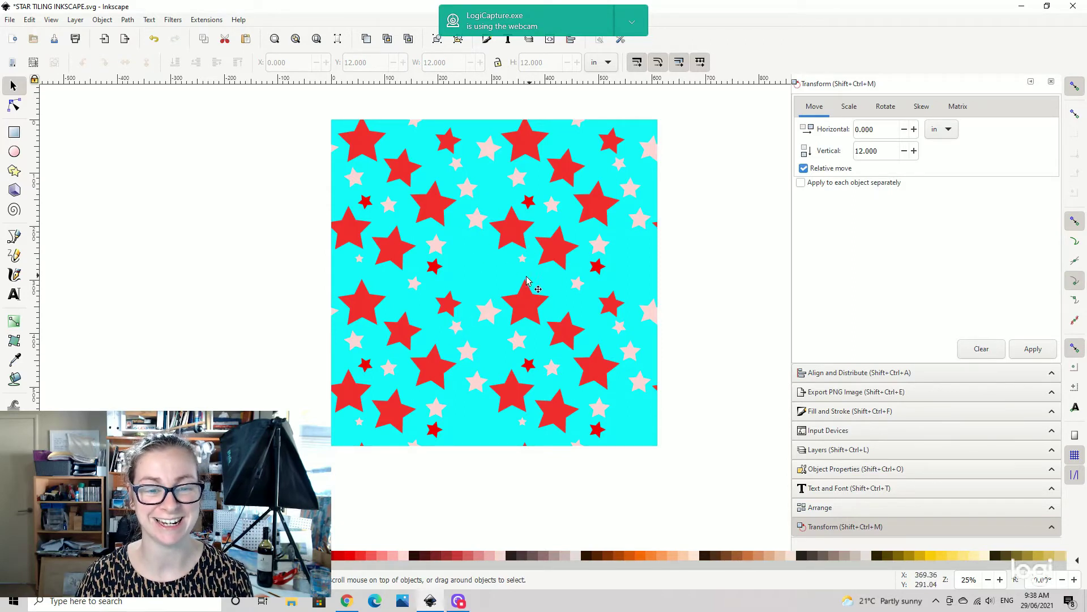
# Delete the three tile copies, keeping only the original tile at X 0, Y 0.
pyautogui.click(604, 188)
pyautogui.press('Delete')
pyautogui.click(578, 351)
pyautogui.press('Delete')
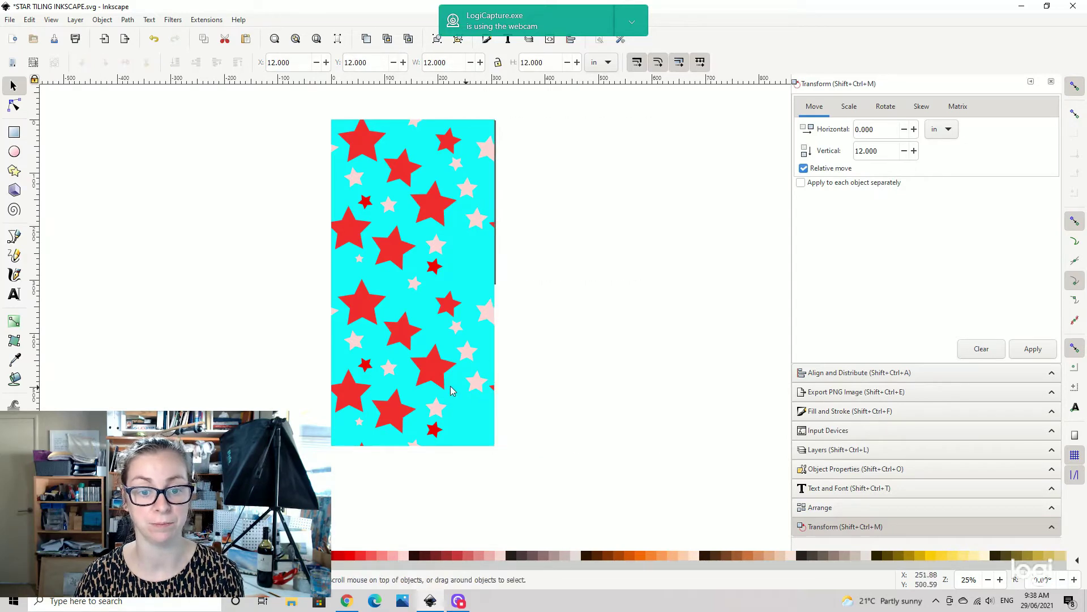
pyautogui.click(423, 390)
pyautogui.press('Delete')
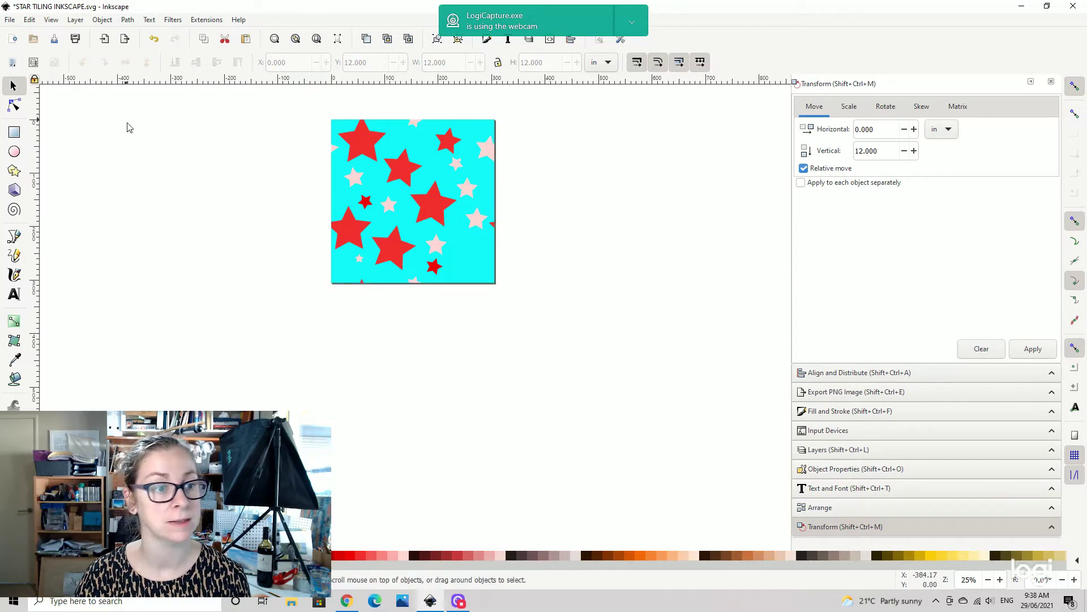
# Draw a bright red five-pointed star about 2.5 in wide overlapping the tile's bottom-right corner, and deselect it.
pyautogui.click(404, 173)
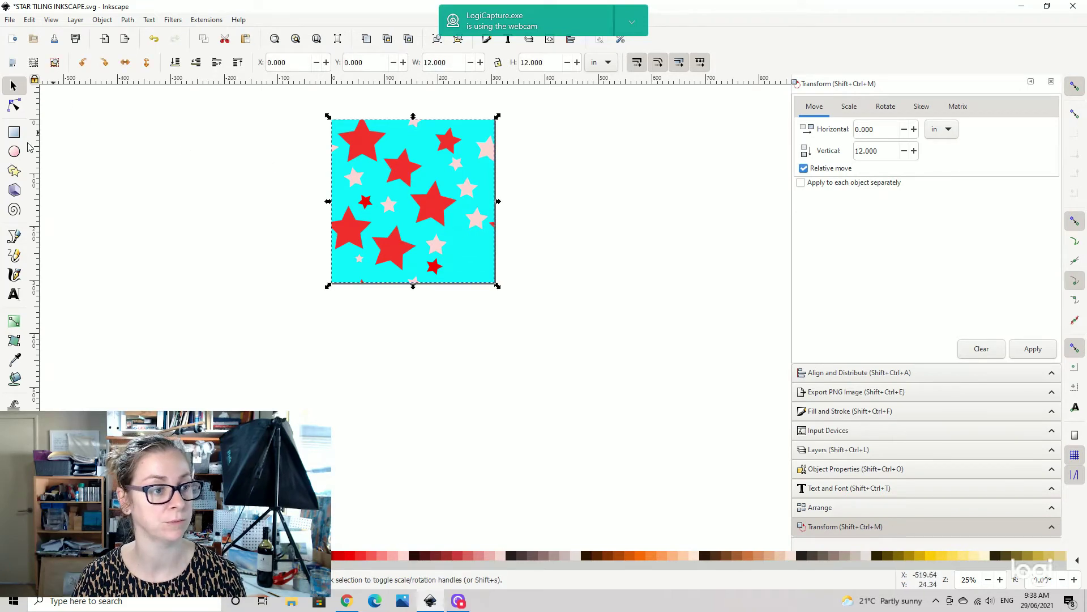
pyautogui.click(15, 171)
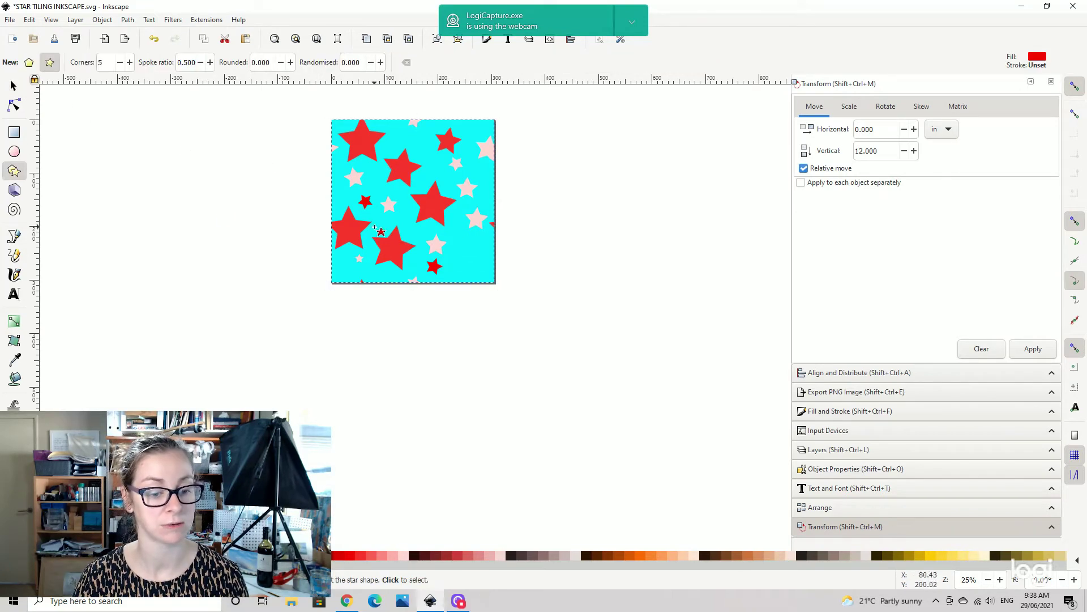
pyautogui.click(351, 556)
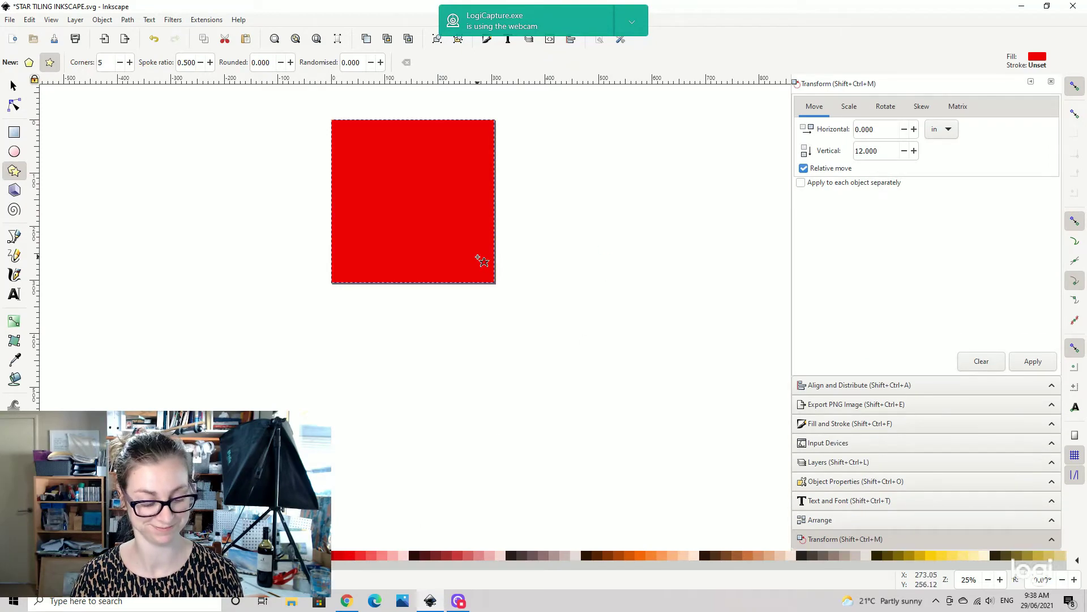
pyautogui.hotkey('ctrl', 'z')
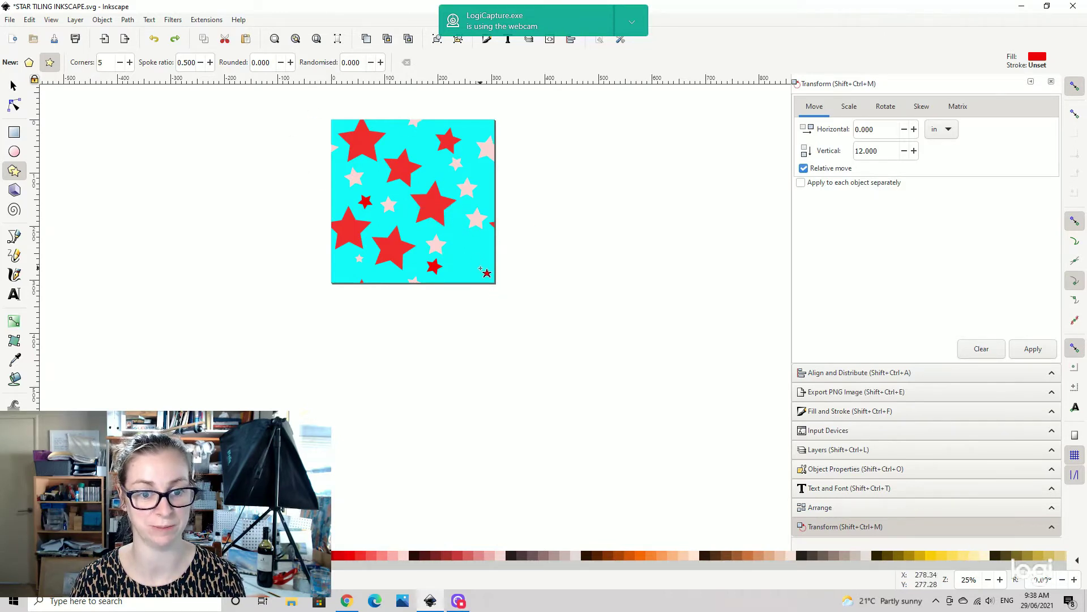
pyautogui.moveTo(481, 274); pyautogui.dragTo(494, 282)
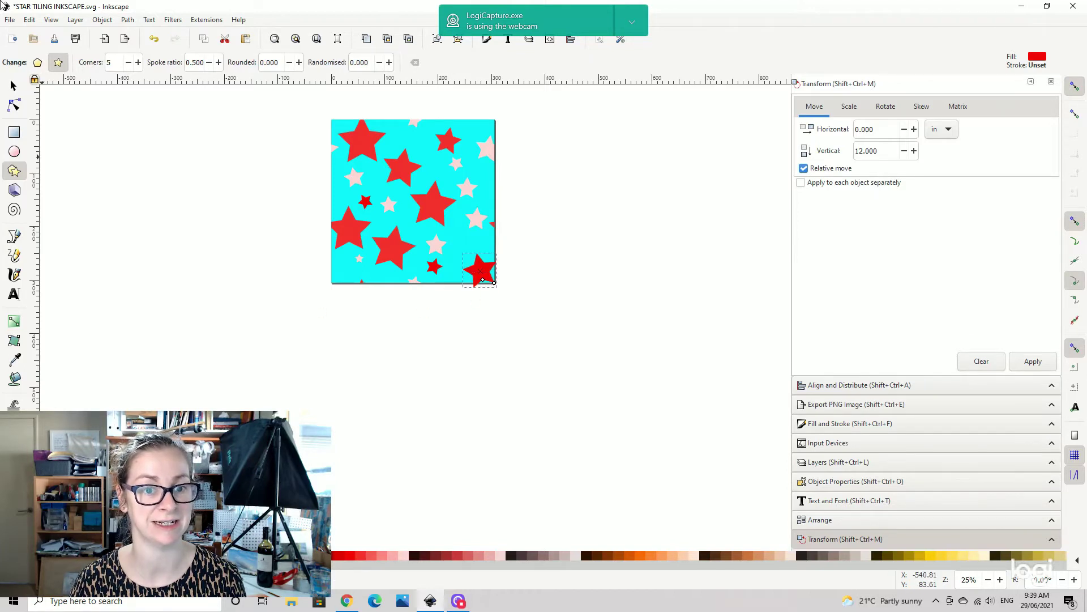
pyautogui.click(14, 85)
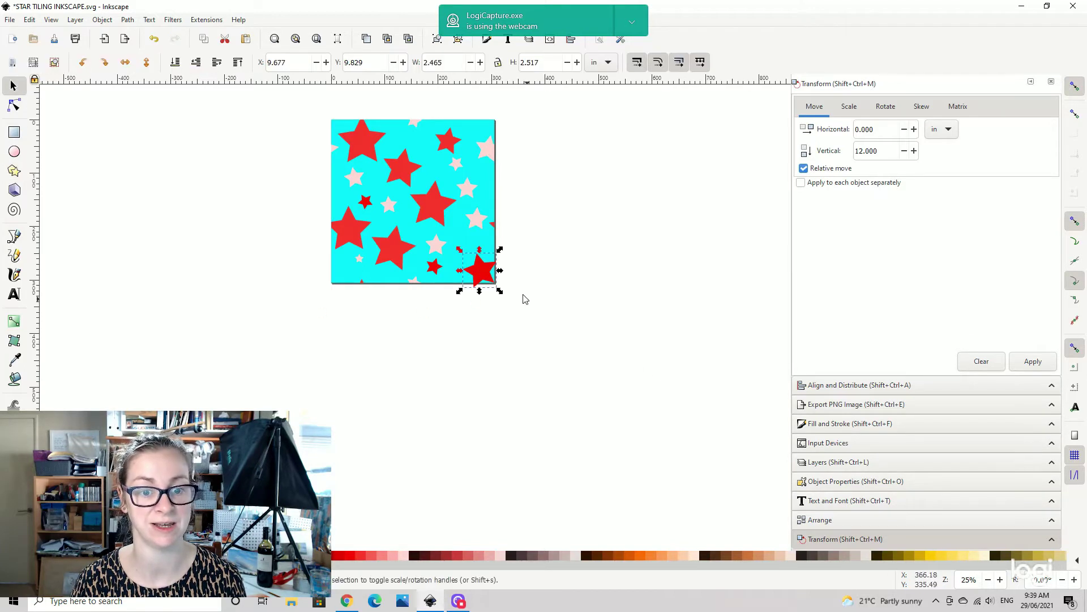
pyautogui.click(512, 262)
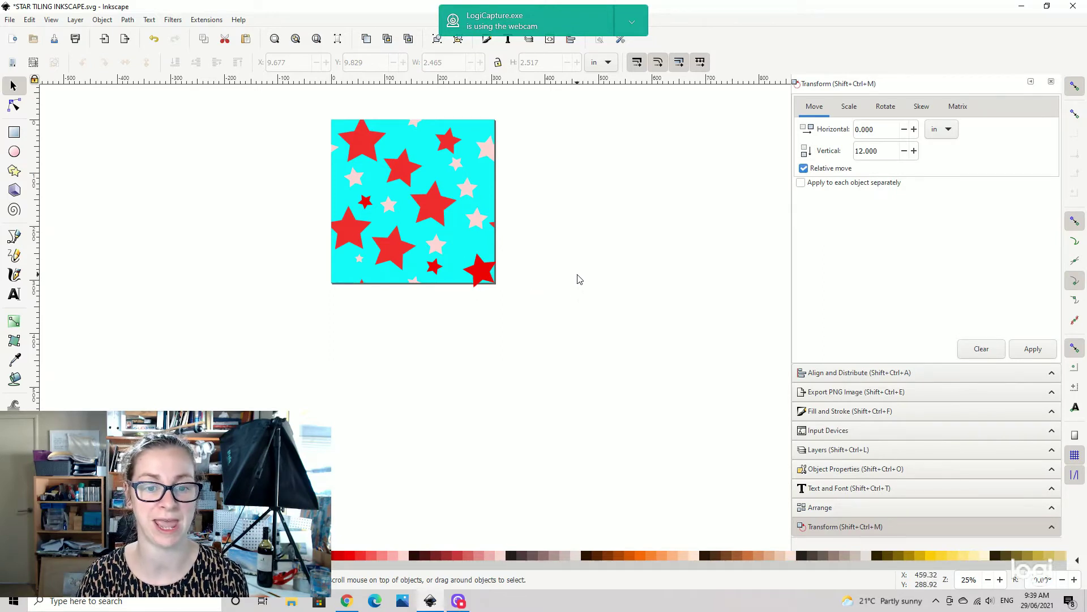
# Duplicate the red star on the tile's bottom-right corner and move the copy -12 in horizontally and 12 in vertically.
pyautogui.click(484, 270)
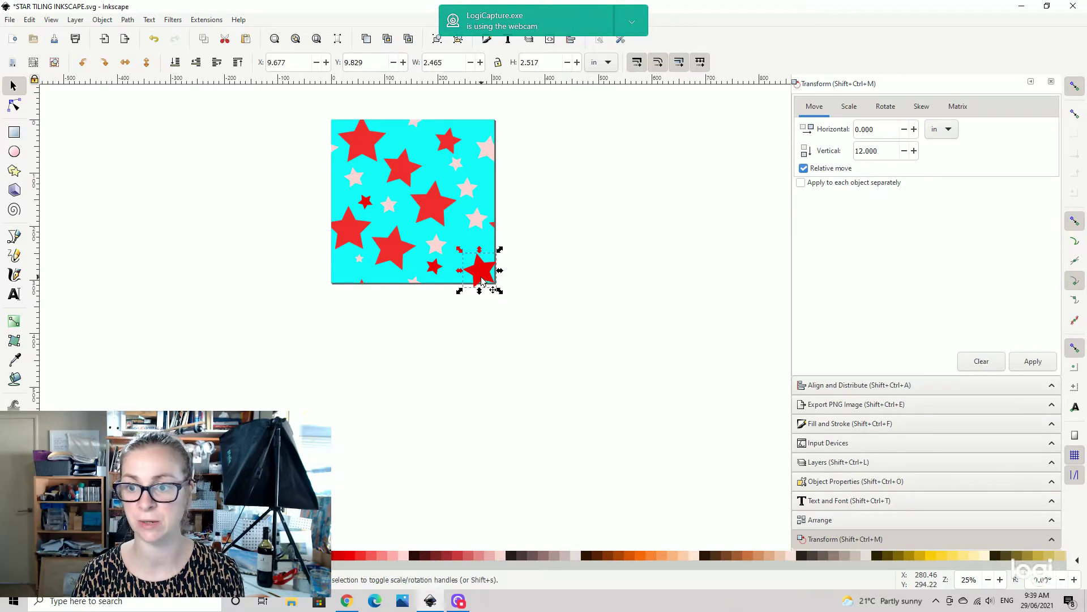
pyautogui.doubleClick(887, 128)
pyautogui.write('12')
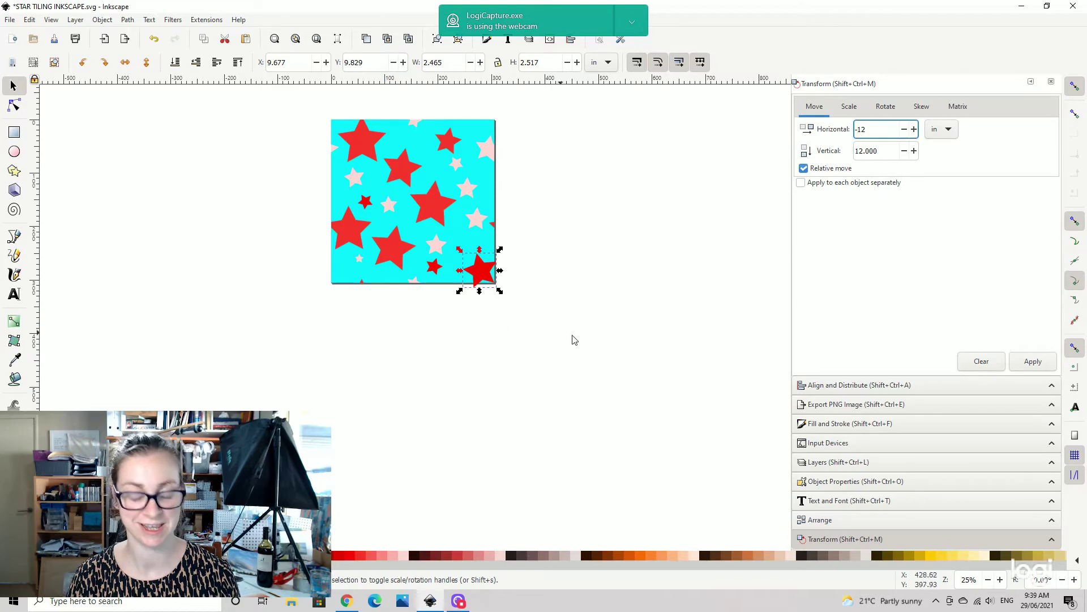
pyautogui.click(1033, 362)
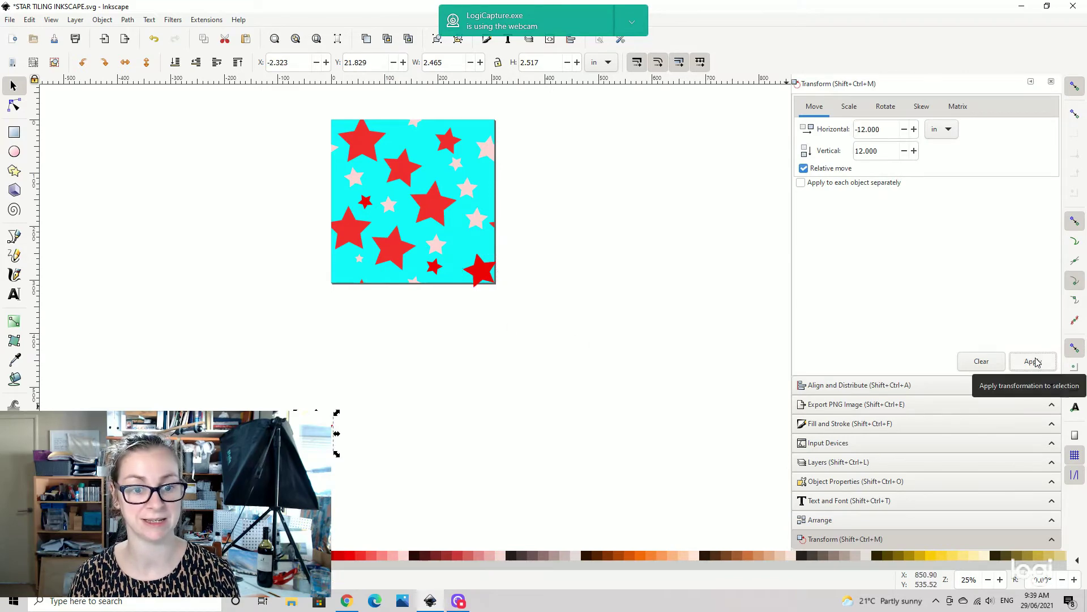
# Move another copy of the bottom-right corner star by -12 in horizontally and 0 in vertically.
pyautogui.doubleClick(884, 150)
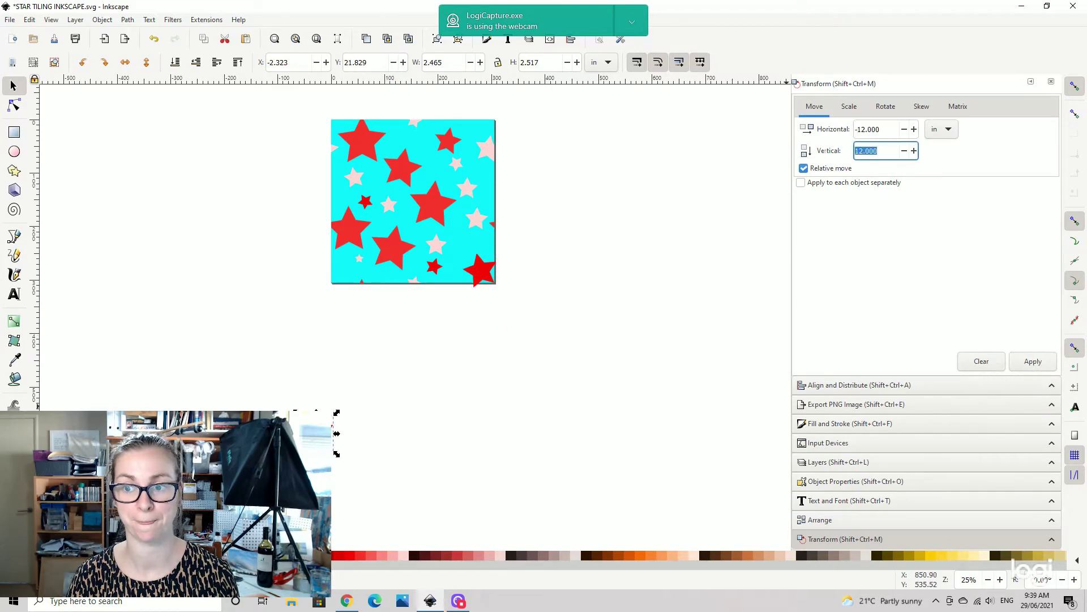
pyautogui.press('BackSpace')
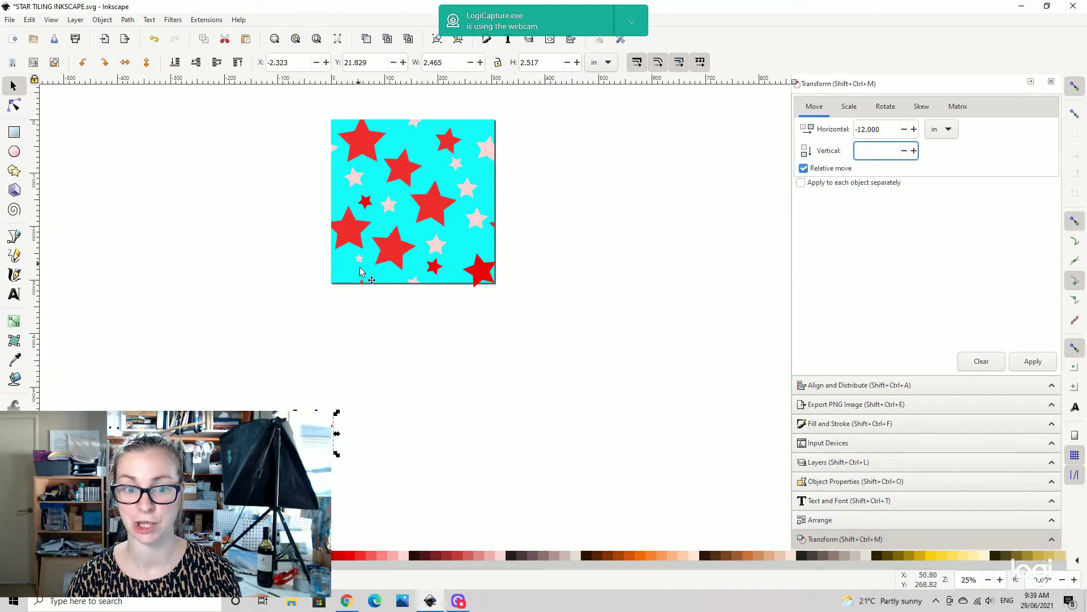
pyautogui.click(1032, 361)
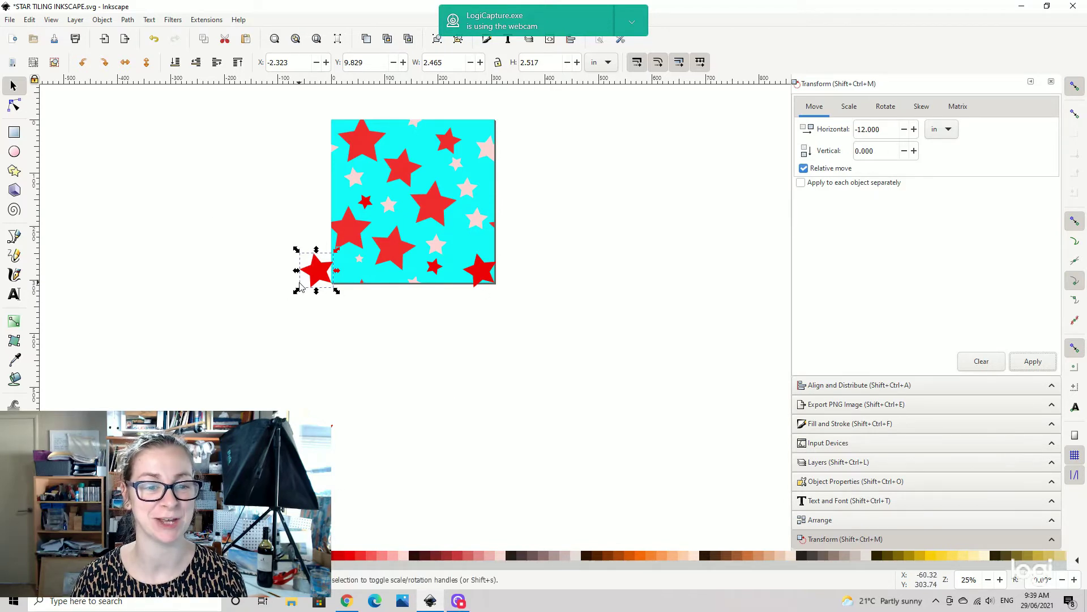
# Duplicate the star on the tile's bottom-right corner and move the copy 0 in horizontally and -12 in vertically, leaving nothing selected.
pyautogui.click(481, 277)
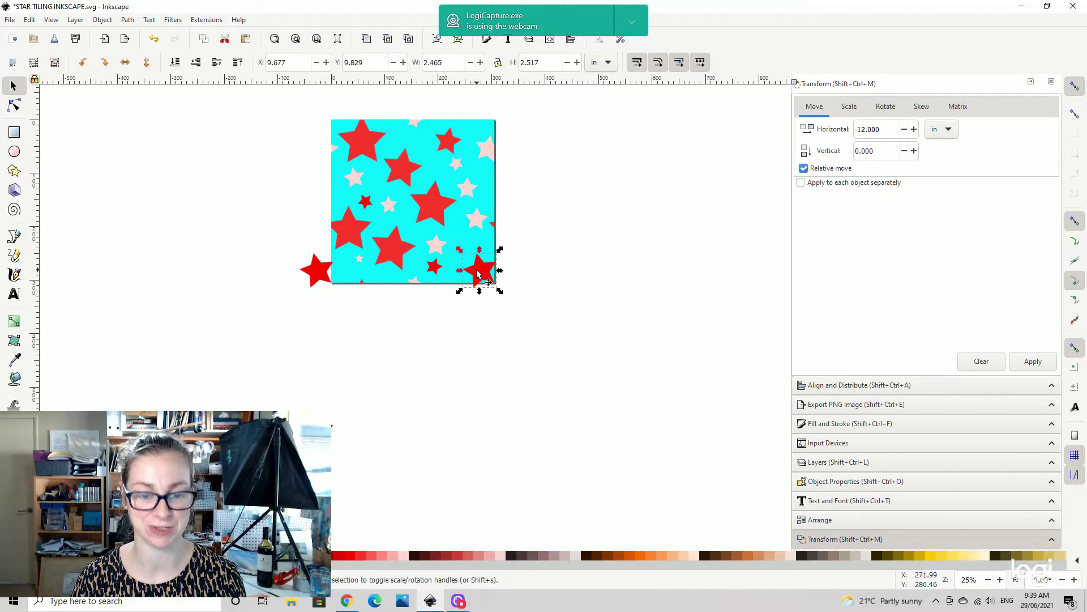
pyautogui.tripleClick(875, 129)
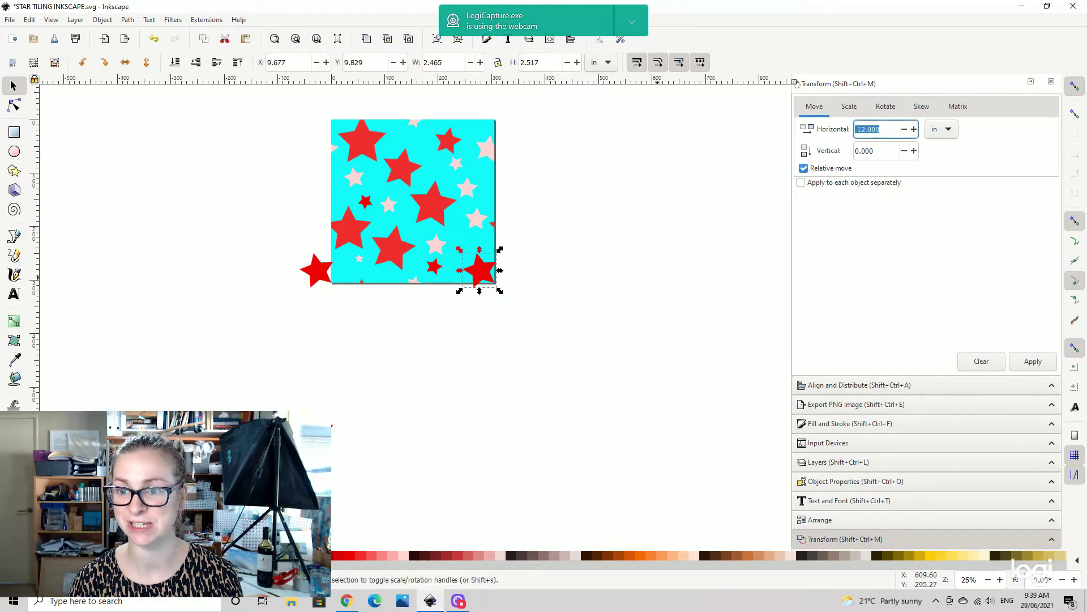
pyautogui.write('0')
pyautogui.press('Tab')
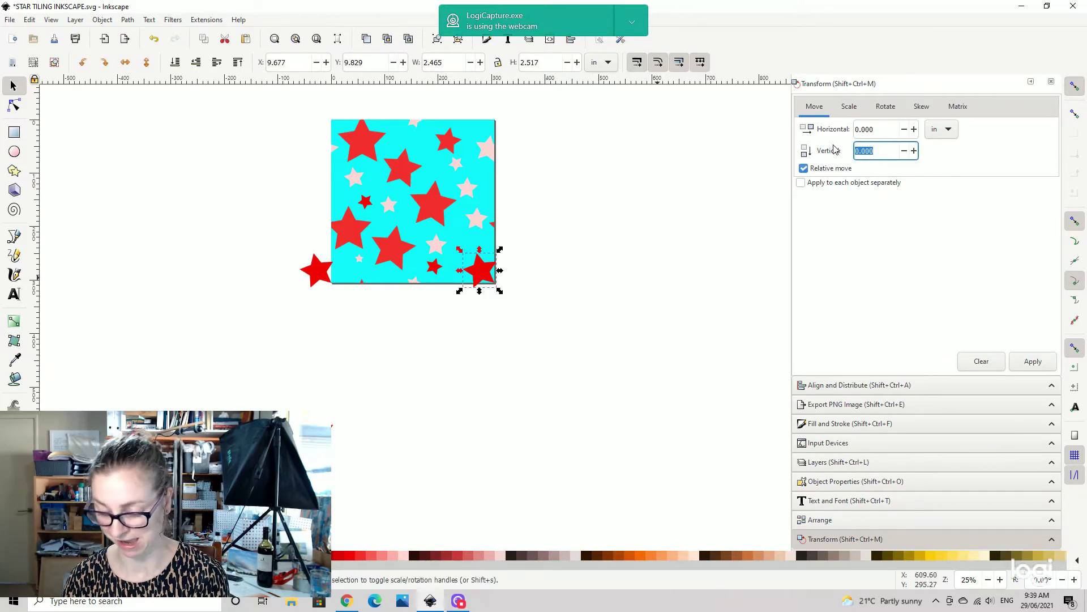
pyautogui.write('-')
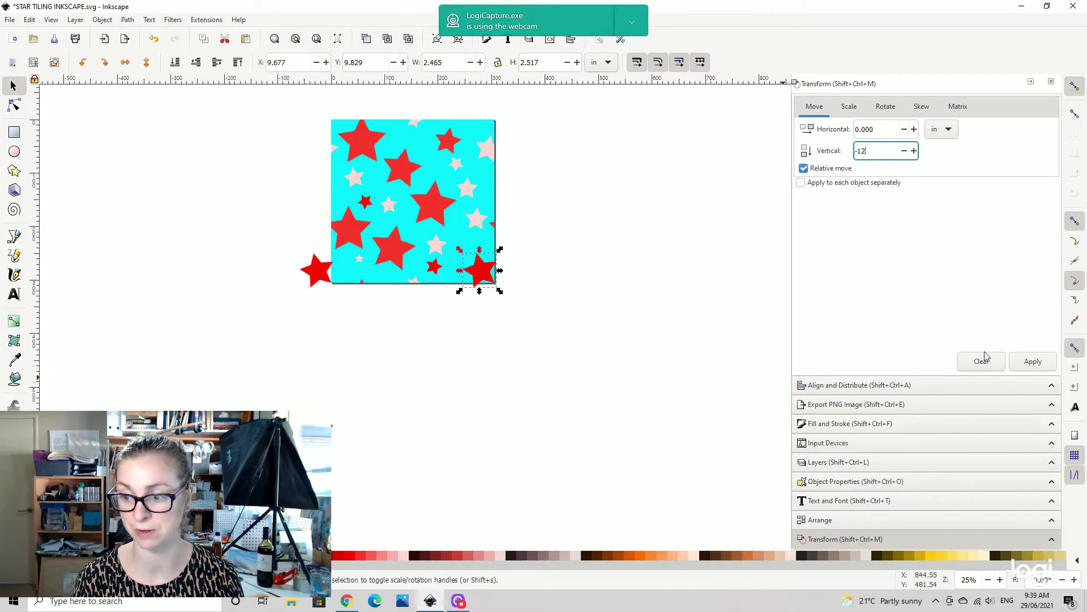
pyautogui.write('12')
pyautogui.click(1034, 364)
pyautogui.click(615, 260)
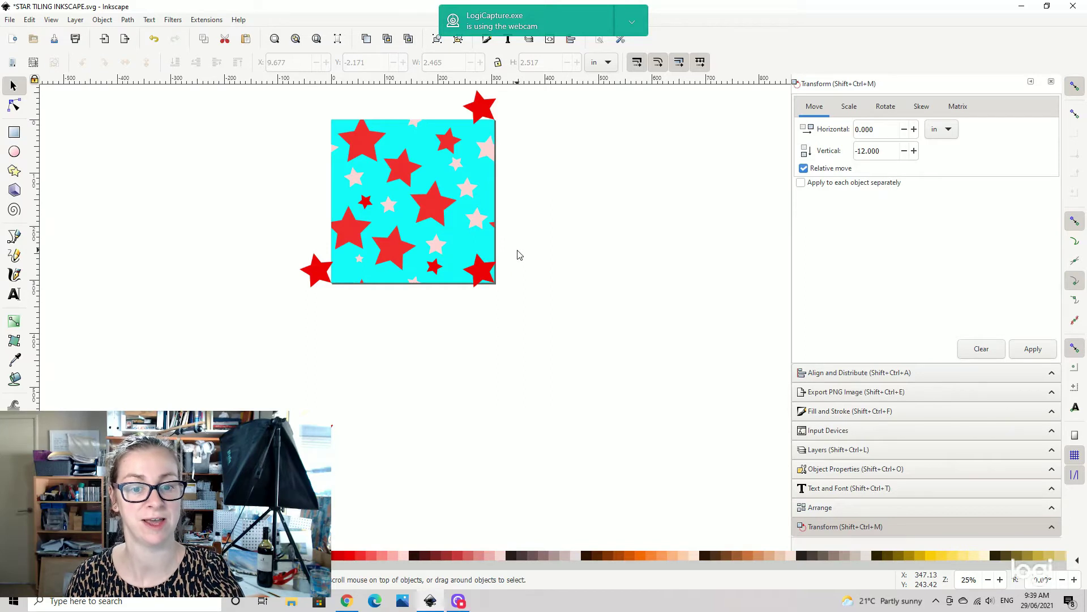
# Draw a red rectangle beside the tile and set its width and height to 12 in.
pyautogui.click(15, 132)
pyautogui.moveTo(88, 133); pyautogui.dragTo(228, 289)
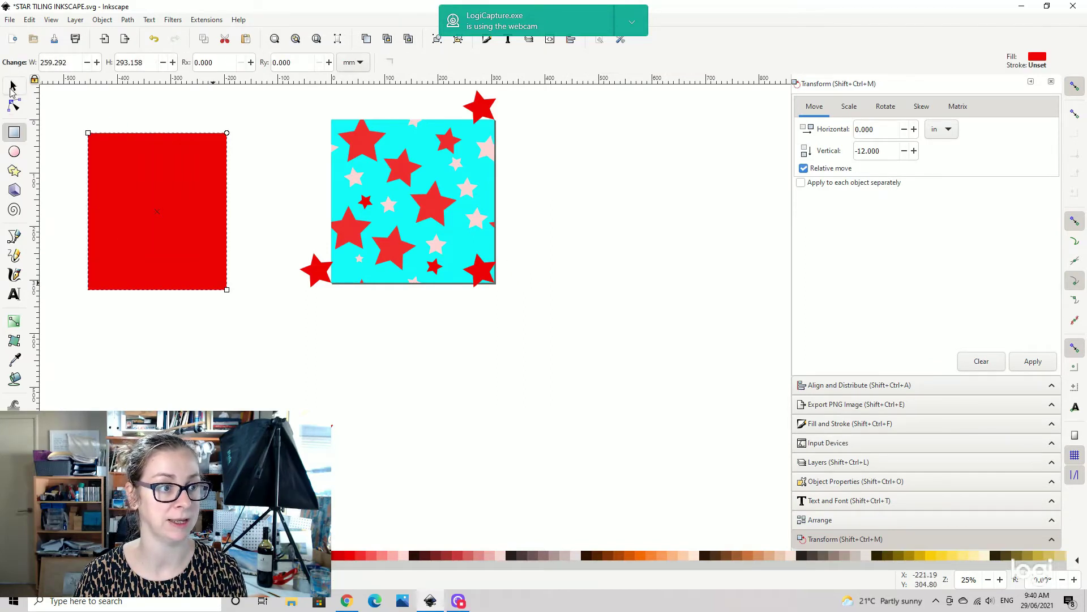
pyautogui.click(13, 86)
pyautogui.tripleClick(445, 62)
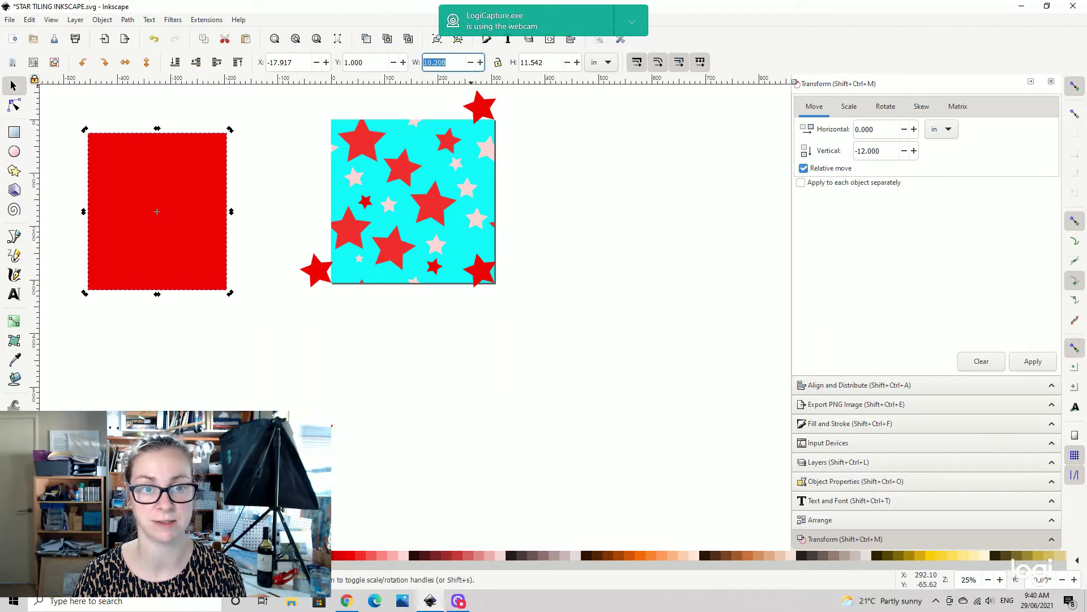
pyautogui.write('12')
pyautogui.press('Tab')
pyautogui.write('12')
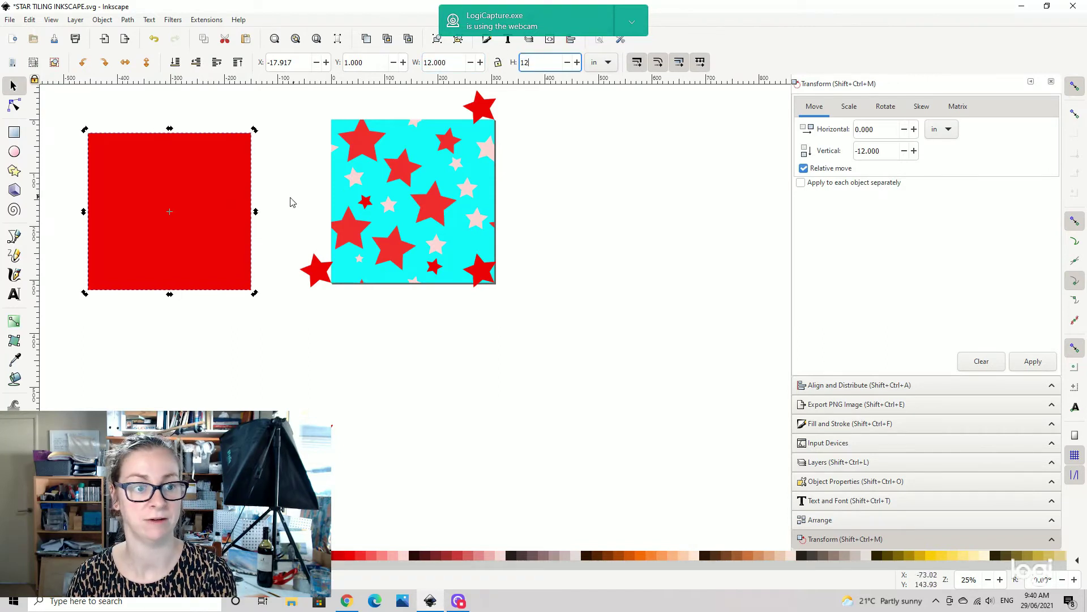
pyautogui.click(668, 222)
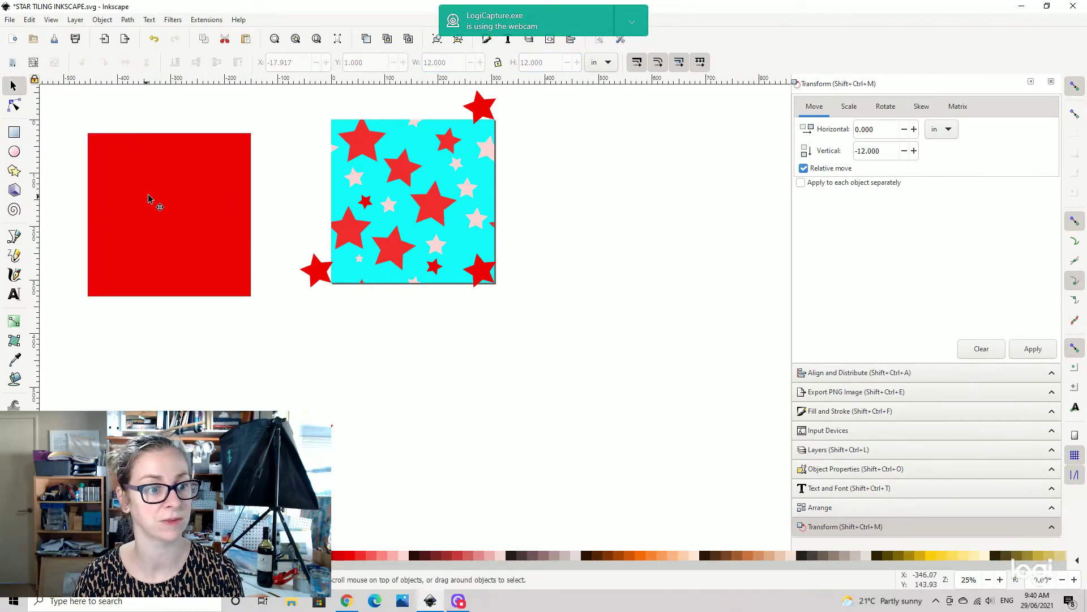
# Place the red square exactly over the tile at X 0, Y 0 and use it to clip the tile and its overlapping stars.
pyautogui.moveTo(152, 204); pyautogui.dragTo(395, 181)
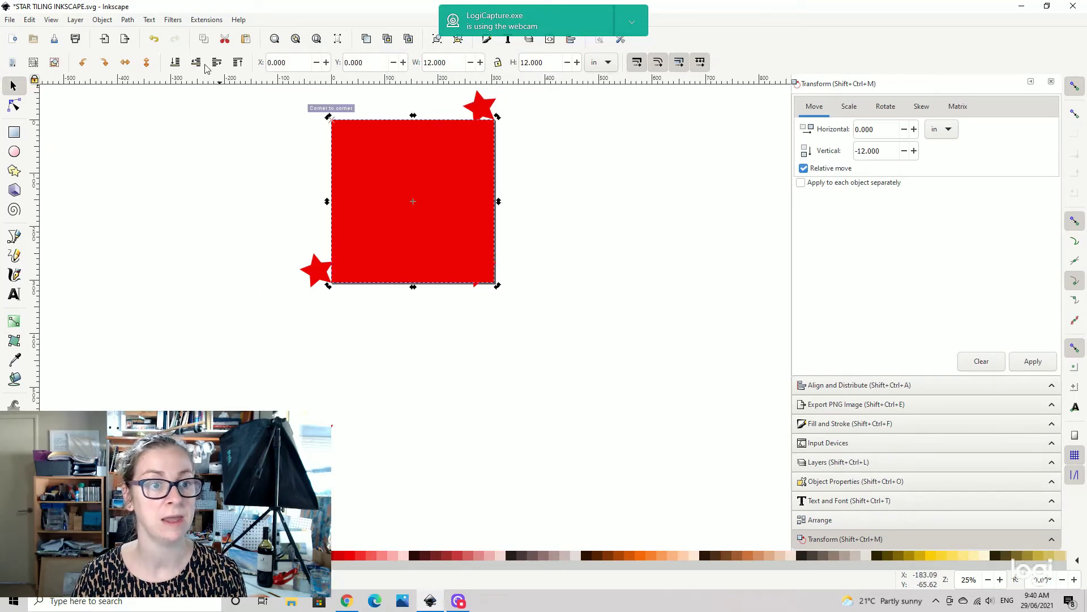
pyautogui.press('Escape')
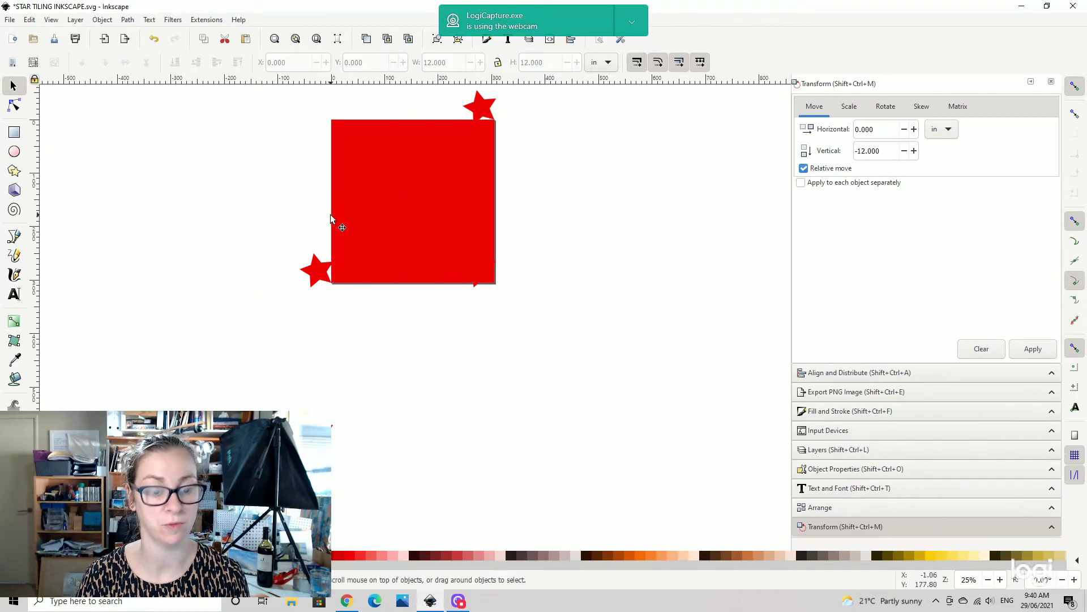
pyautogui.press('-')
pyautogui.moveTo(285, 129); pyautogui.dragTo(531, 342)
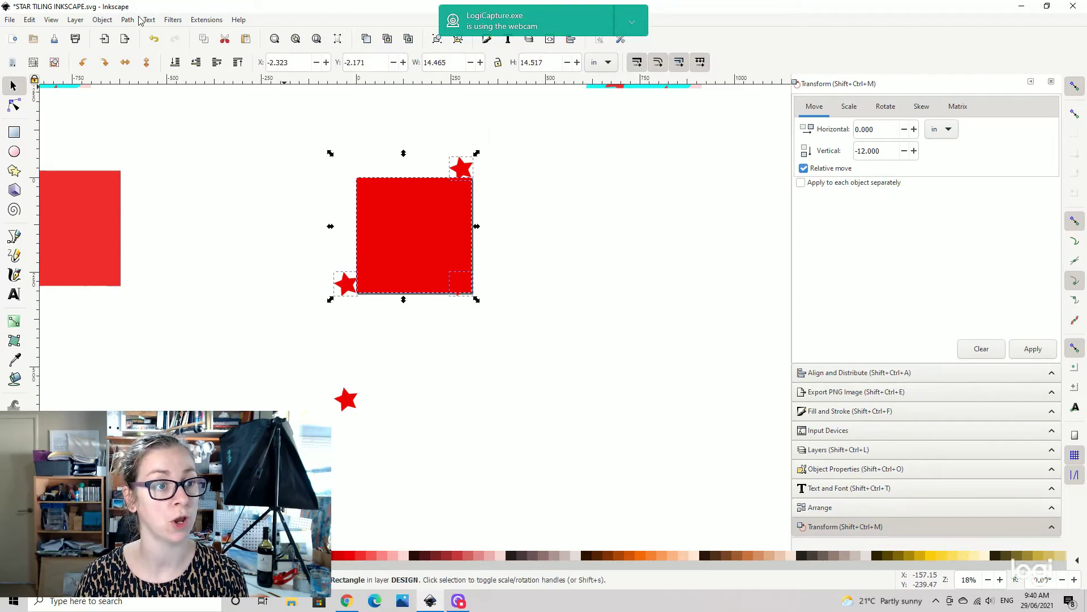
pyautogui.click(107, 22)
pyautogui.moveTo(249, 157)
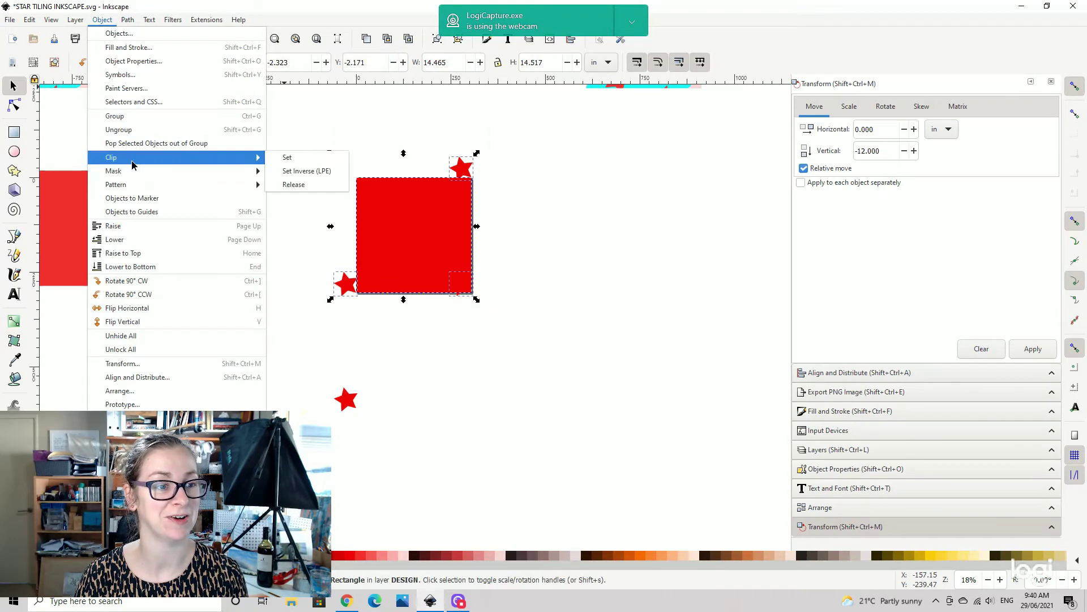
pyautogui.click(324, 158)
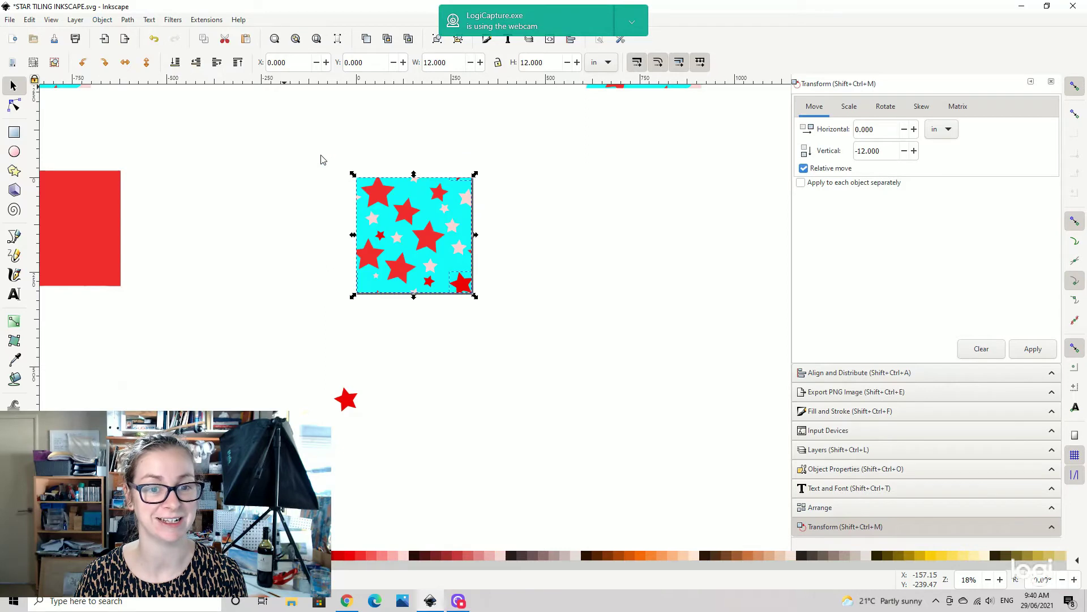
pyautogui.click(554, 276)
# Group the clipped tile and star pieces into one object.
pyautogui.moveTo(289, 143); pyautogui.dragTo(545, 324)
pyautogui.click(102, 19)
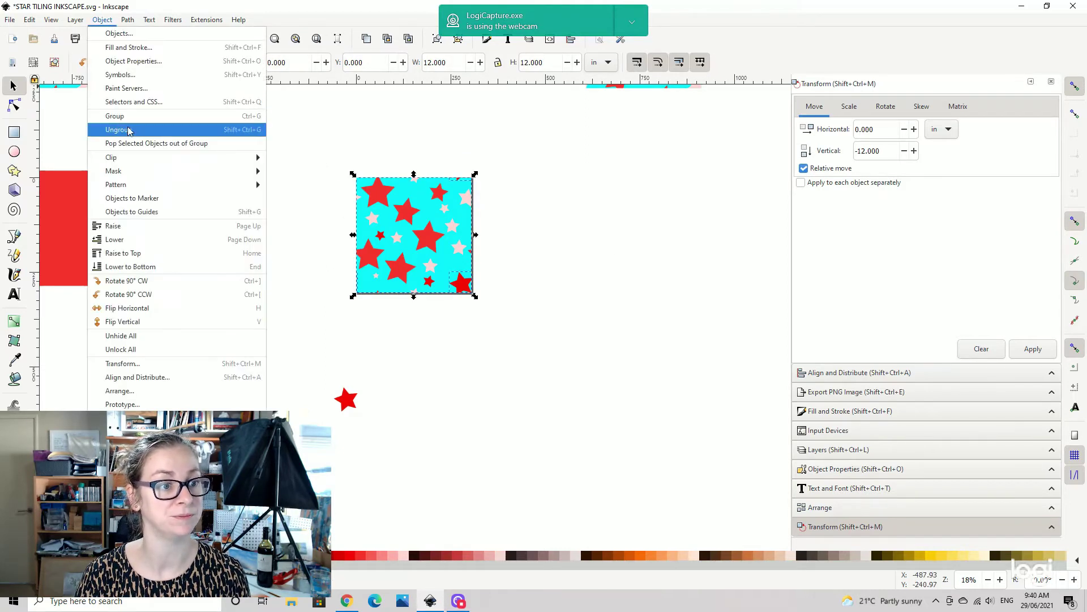
pyautogui.click(209, 141)
pyautogui.click(621, 252)
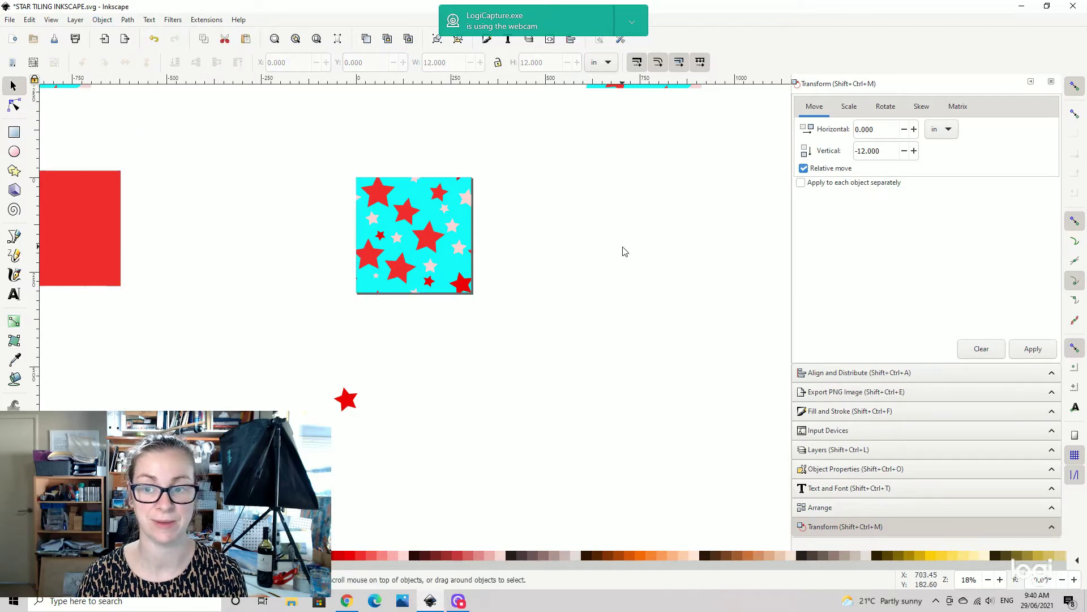
# Duplicate the grouped tile to form a 2 x 2 block of touching tiles, and move the stray star away from it.
pyautogui.moveTo(316, 148); pyautogui.dragTo(523, 326)
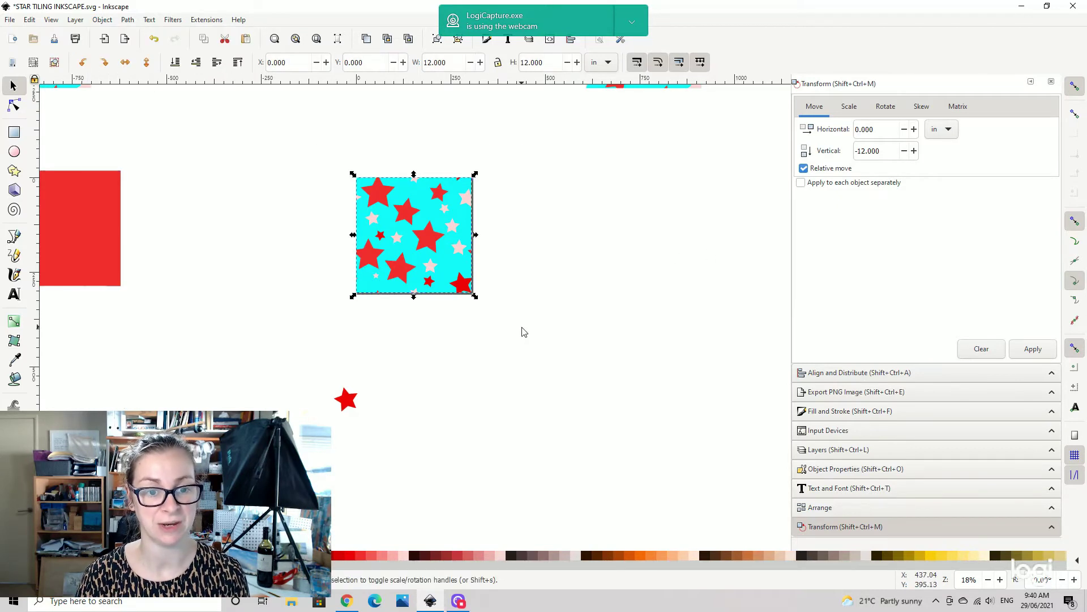
pyautogui.hotkey('ctrl', 'd')
pyautogui.moveTo(422, 210); pyautogui.dragTo(421, 338)
pyautogui.hotkey('ctrl', 'd')
pyautogui.hotkey('ctrl', 'd')
pyautogui.click(698, 302)
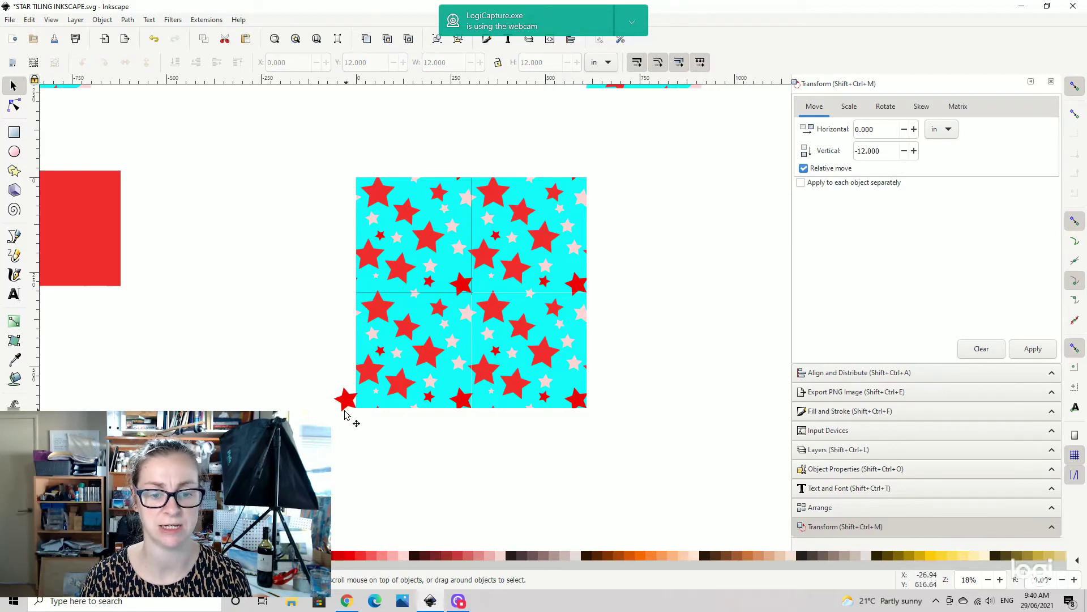
pyautogui.moveTo(343, 405); pyautogui.dragTo(196, 413)
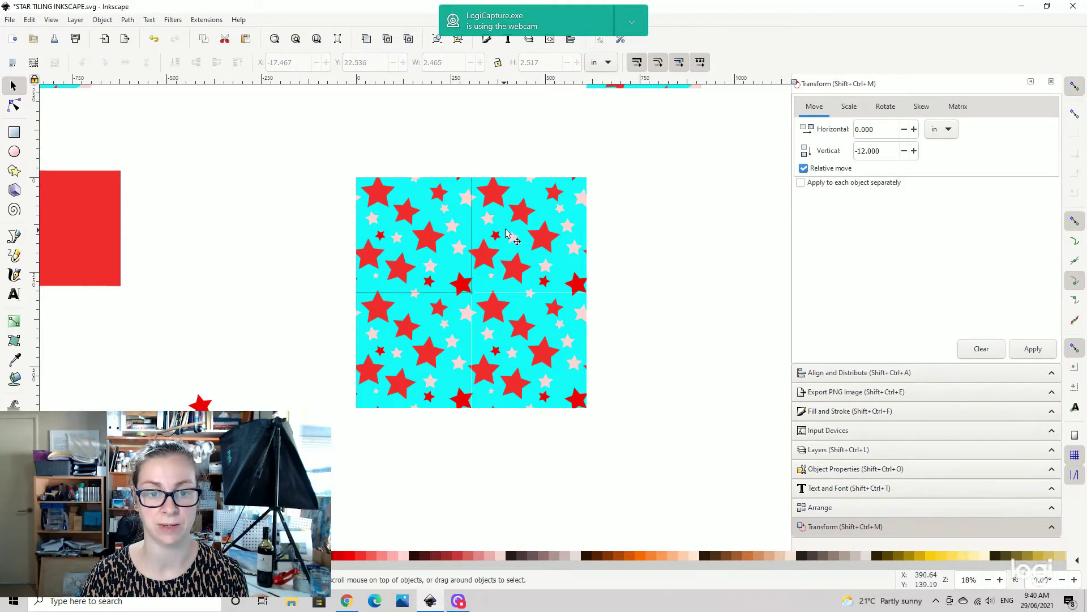
# Extend the pattern sideways by snapping tile copies into place at X 24, Y 0 and X 24, Y 12.
pyautogui.moveTo(506, 229)
pyautogui.mouseDown()
pyautogui.moveTo(534, 233)
pyautogui.moveTo(508, 237)
pyautogui.mouseUp()
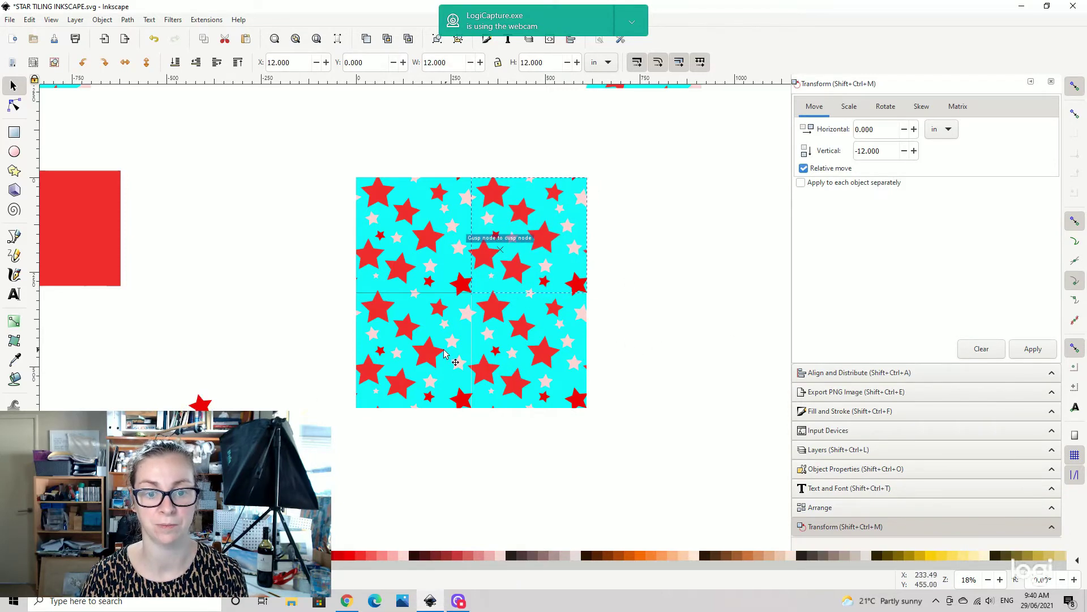
pyautogui.moveTo(406, 333); pyautogui.dragTo(628, 225)
pyautogui.click(421, 238)
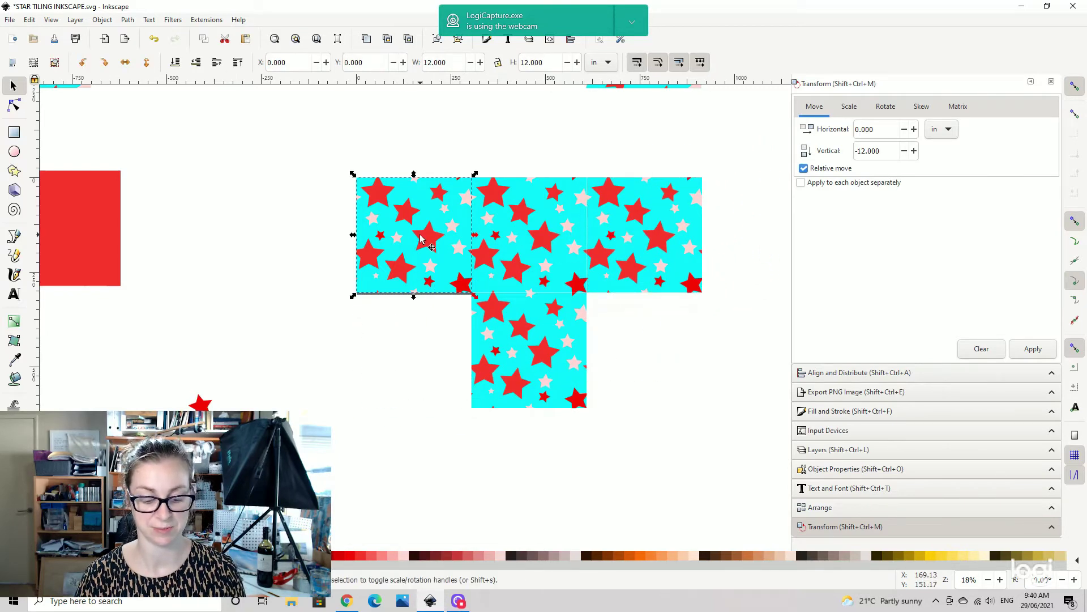
pyautogui.moveTo(421, 238); pyautogui.dragTo(655, 353)
pyautogui.click(706, 318)
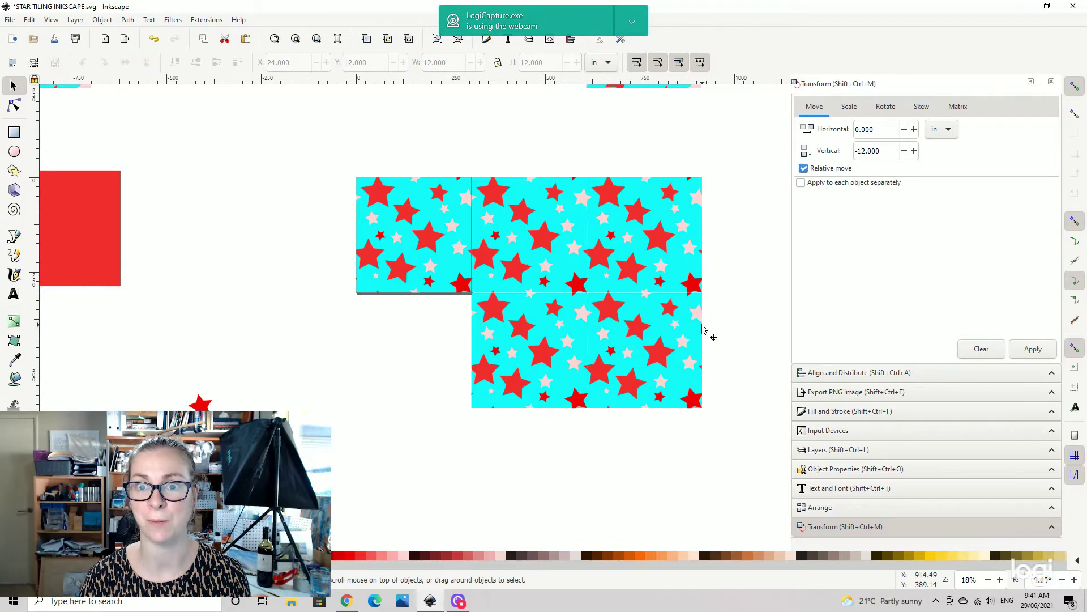
# Pull the two tile copies nearest the page away from the block, keeping one tile snapped exactly on the page at X 0, Y 0.
pyautogui.moveTo(437, 251); pyautogui.dragTo(366, 254)
pyautogui.scroll(-3, 459, 342)
pyautogui.hscroll(7, 459, 342)
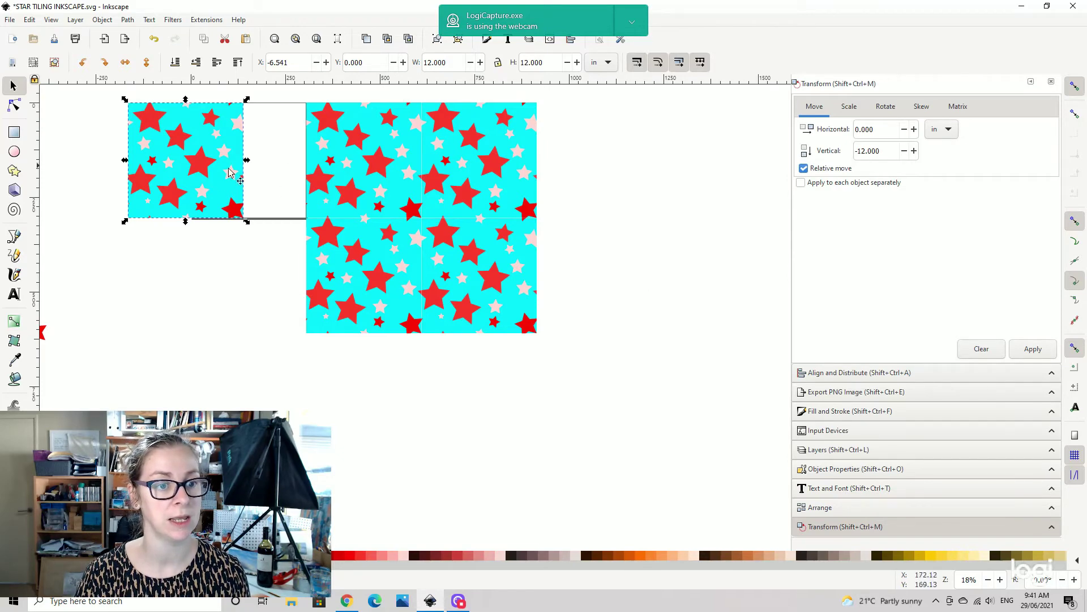
pyautogui.moveTo(380, 172); pyautogui.dragTo(627, 207)
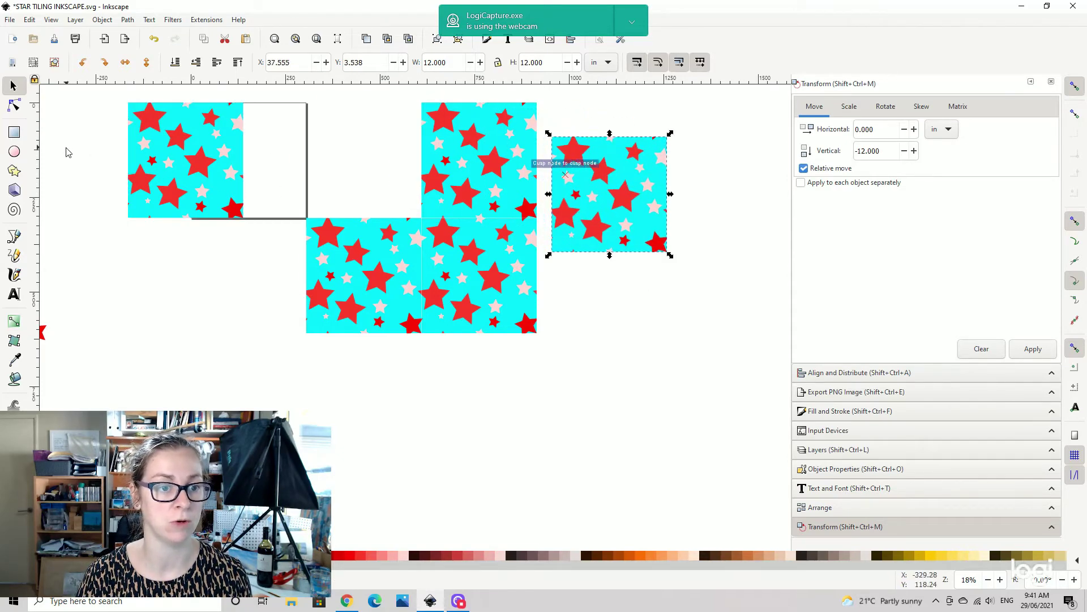
pyautogui.moveTo(187, 163); pyautogui.dragTo(250, 163)
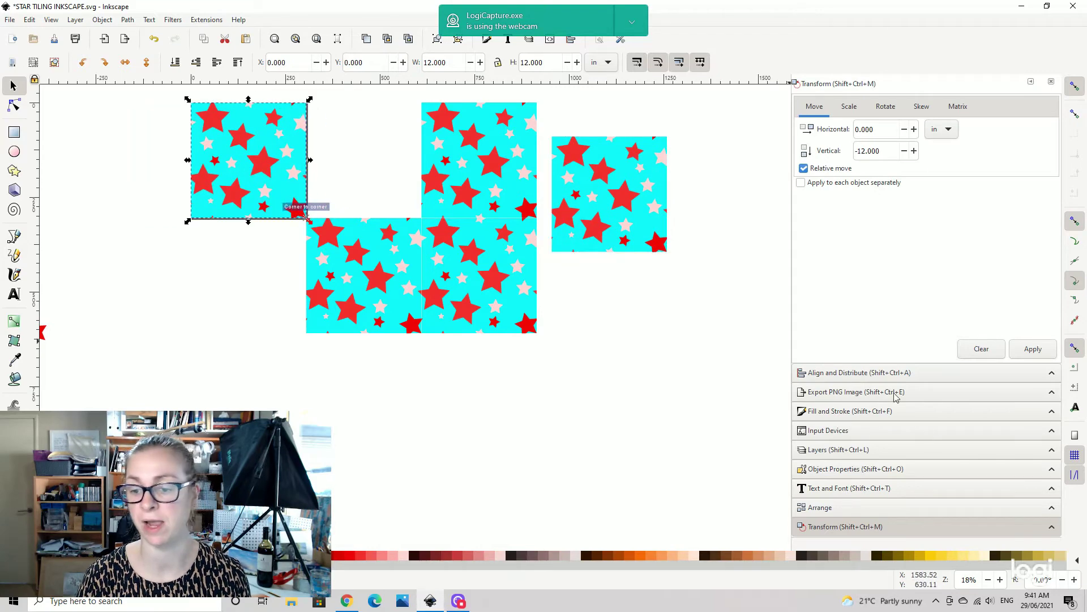
pyautogui.click(906, 372)
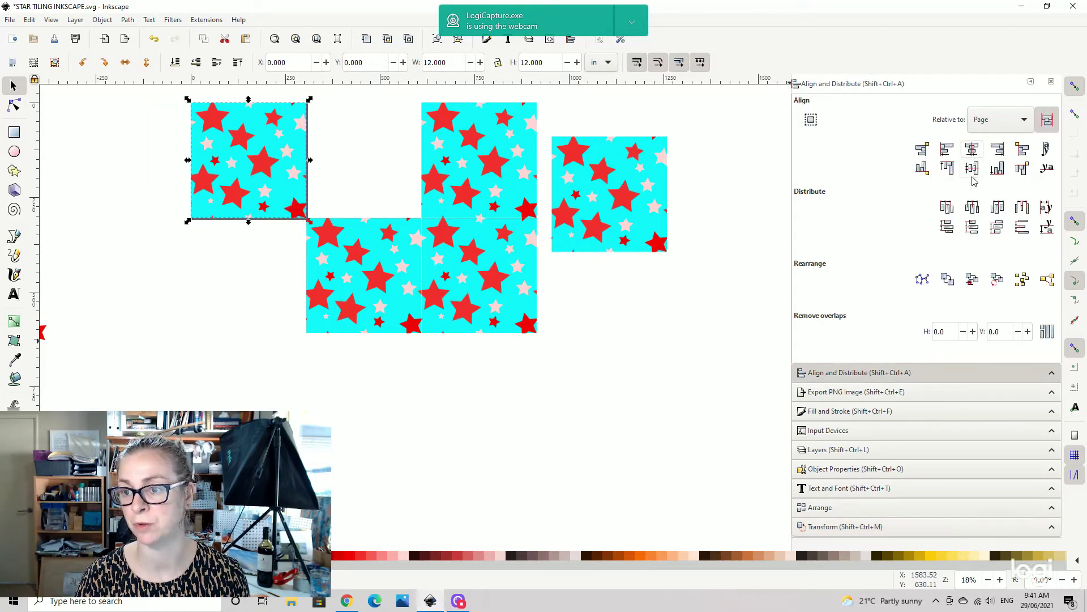
pyautogui.moveTo(366, 294); pyautogui.dragTo(630, 376)
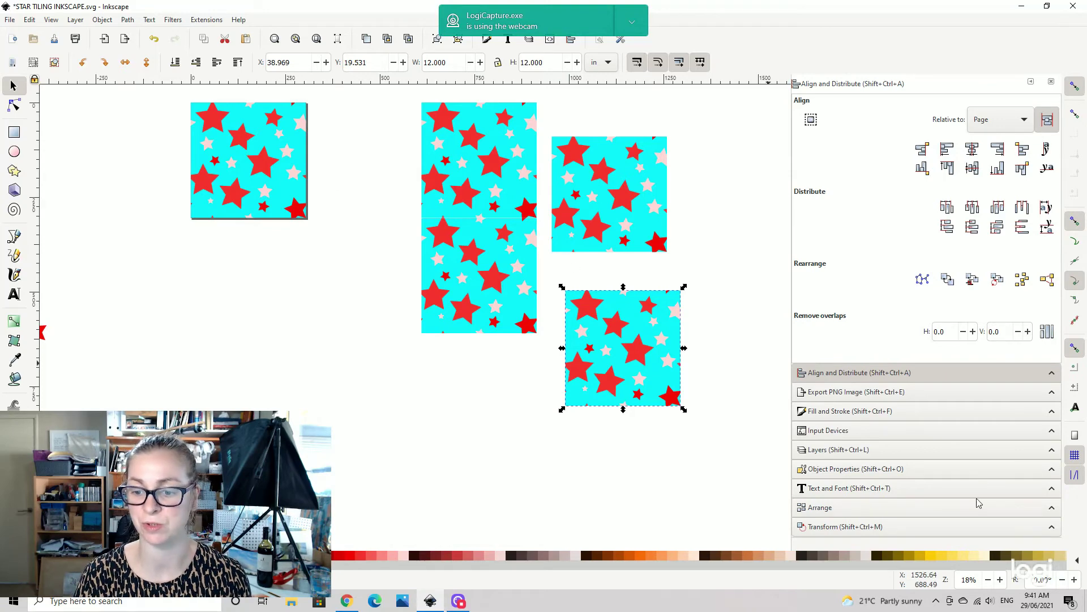
# Open the PNG export settings and make the tile at X 0, Y 0 the selection to export.
pyautogui.click(861, 393)
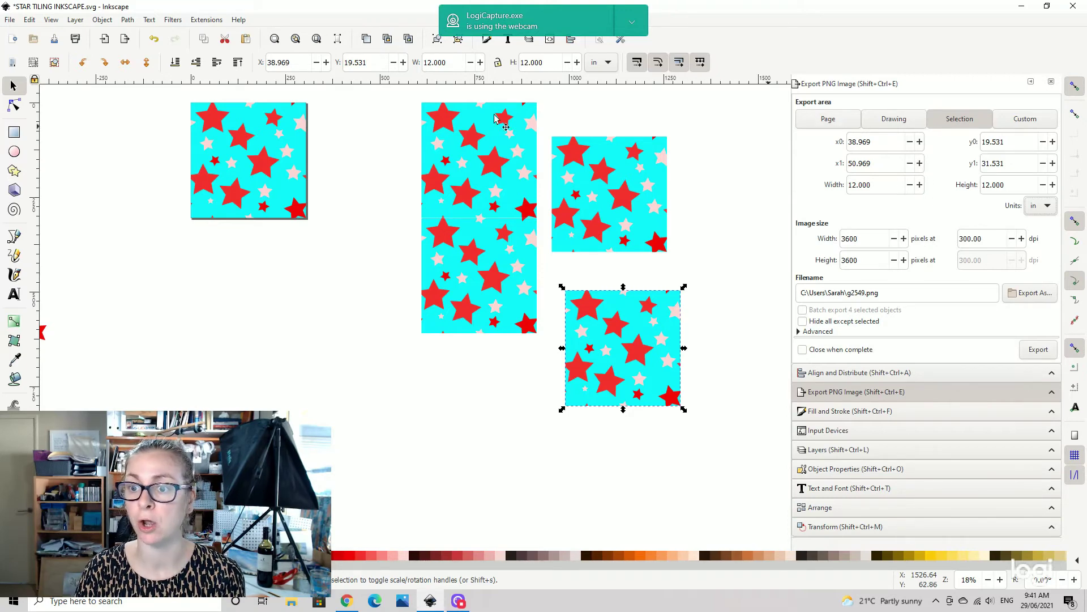
pyautogui.click(280, 139)
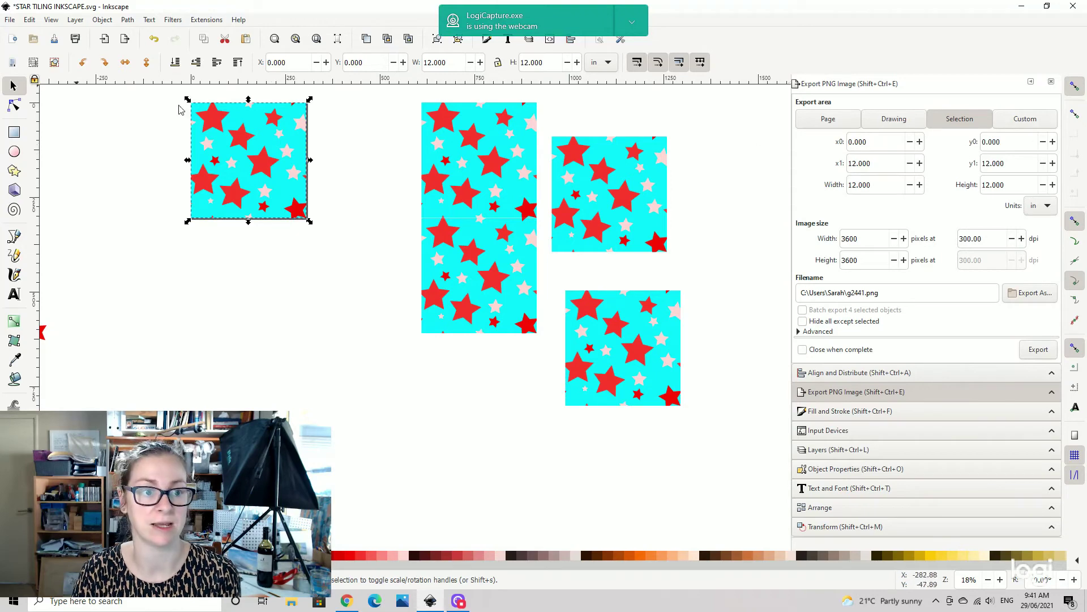
pyautogui.click(826, 122)
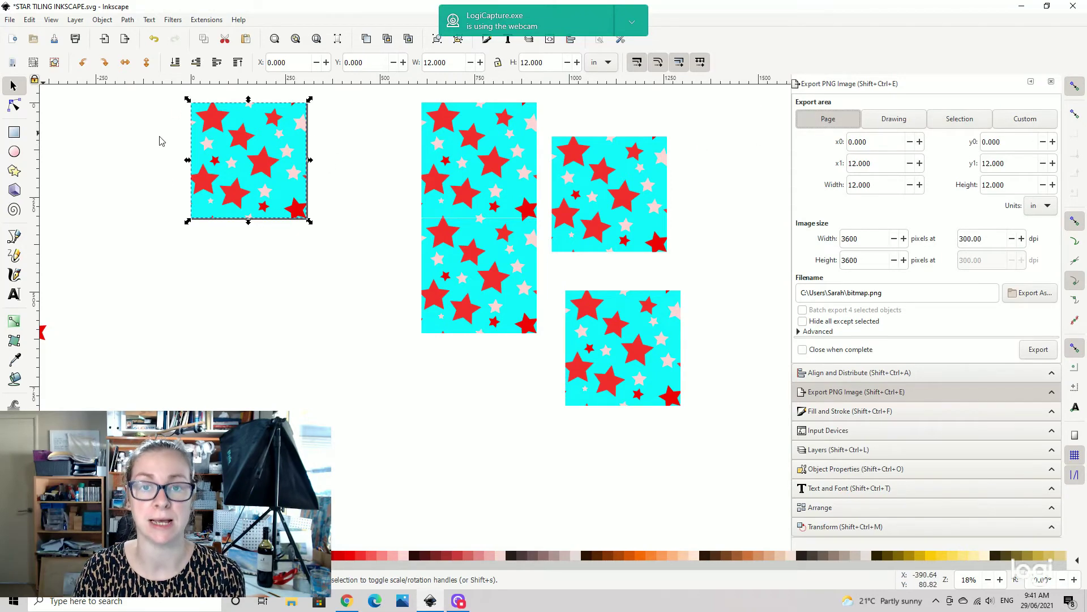
pyautogui.click(297, 292)
pyautogui.click(249, 121)
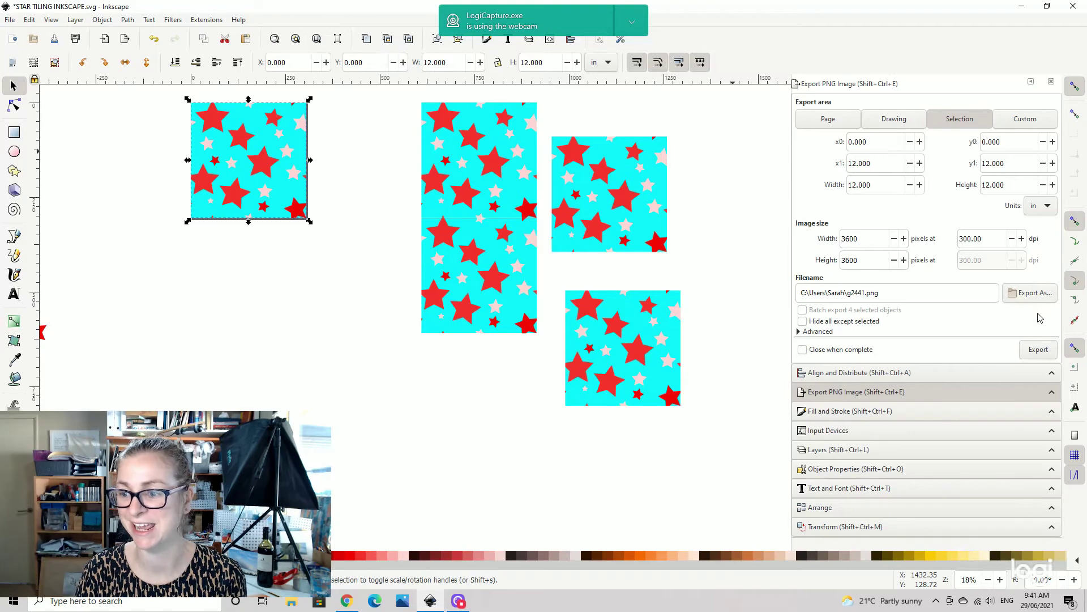
# Choose the TESTS folder on drive D: as the destination for the selected tile's PNG export.
pyautogui.click(1031, 293)
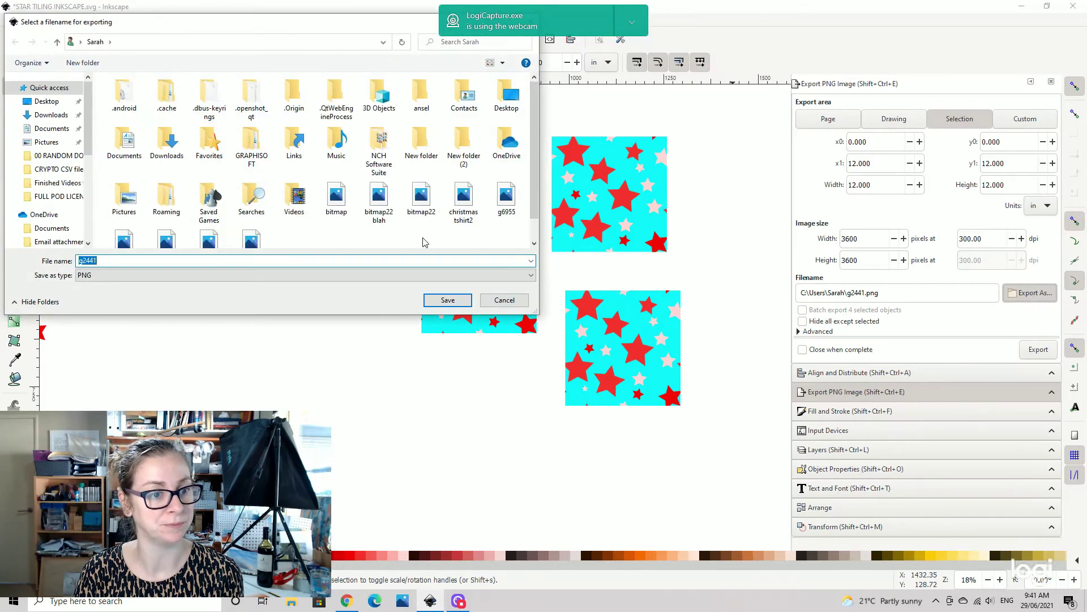
pyautogui.scroll(-5, 44, 170)
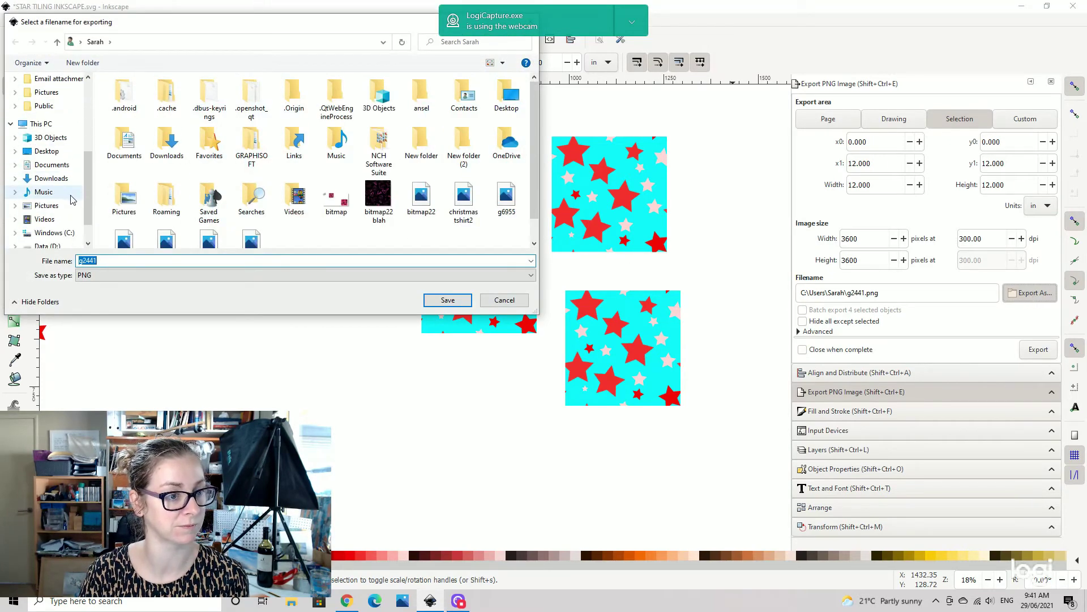
pyautogui.click(47, 206)
pyautogui.doubleClick(137, 192)
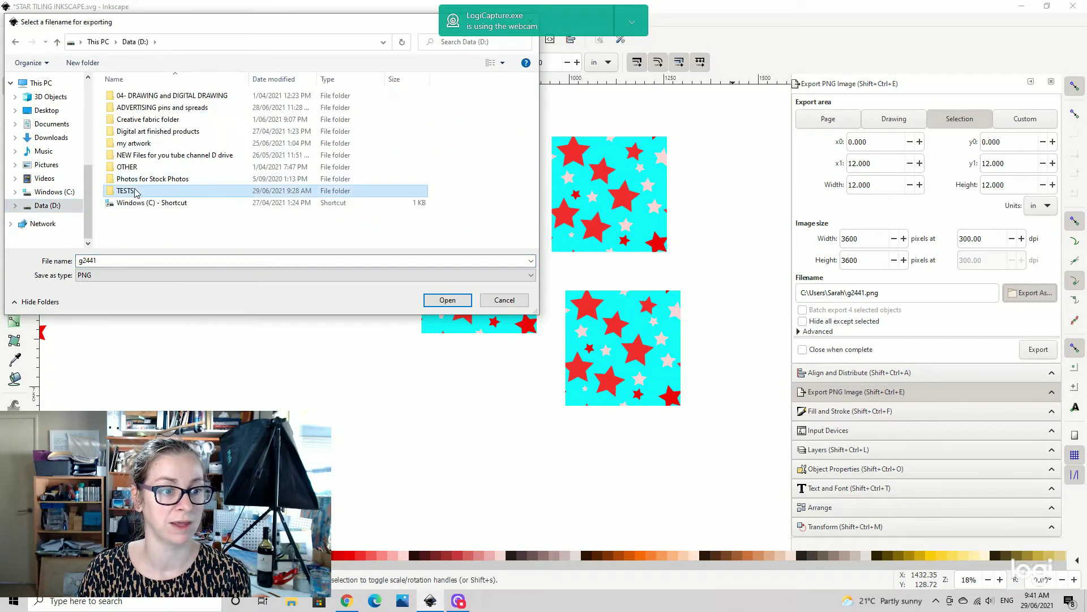
pyautogui.scroll(-2, 167, 154)
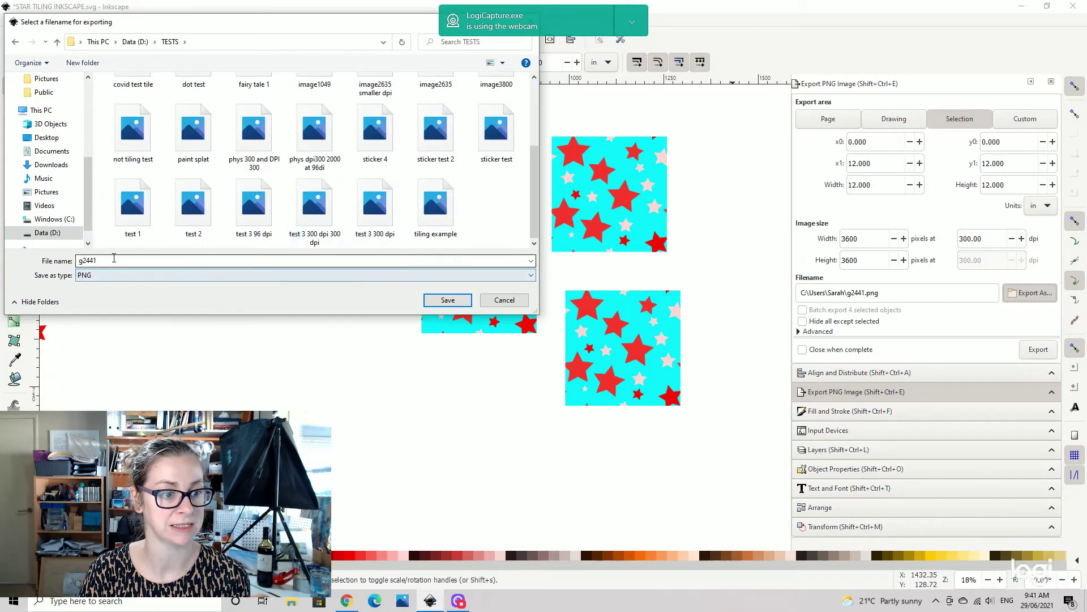
# Name the export file TEST SQUARES and export the selected tile as PNG at 300 dpi.
pyautogui.moveTo(114, 261); pyautogui.dragTo(68, 265)
pyautogui.write('TEST ')
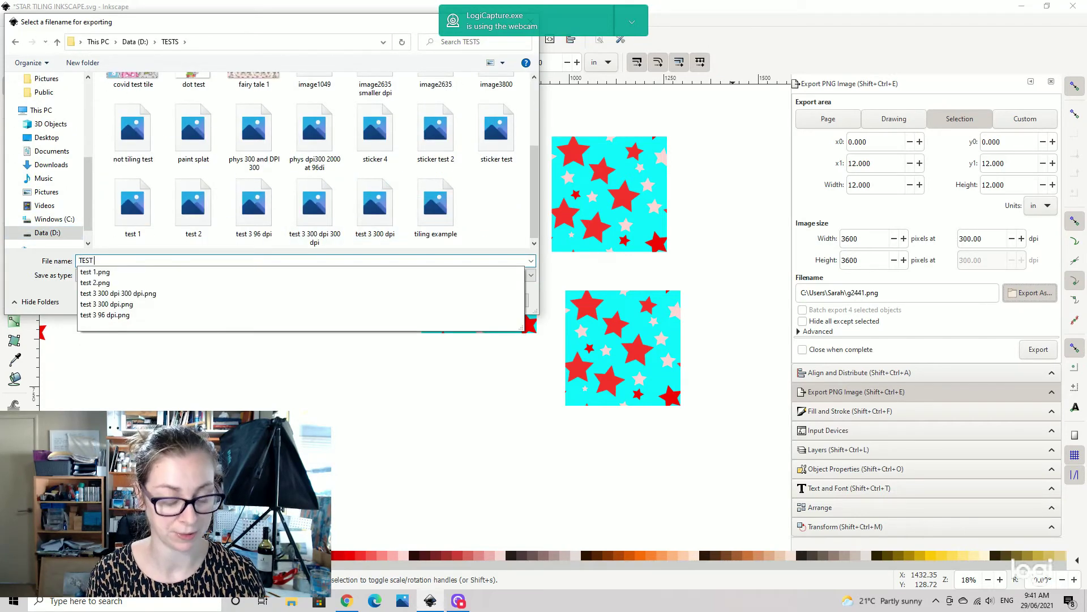
pyautogui.write('SQAURE')
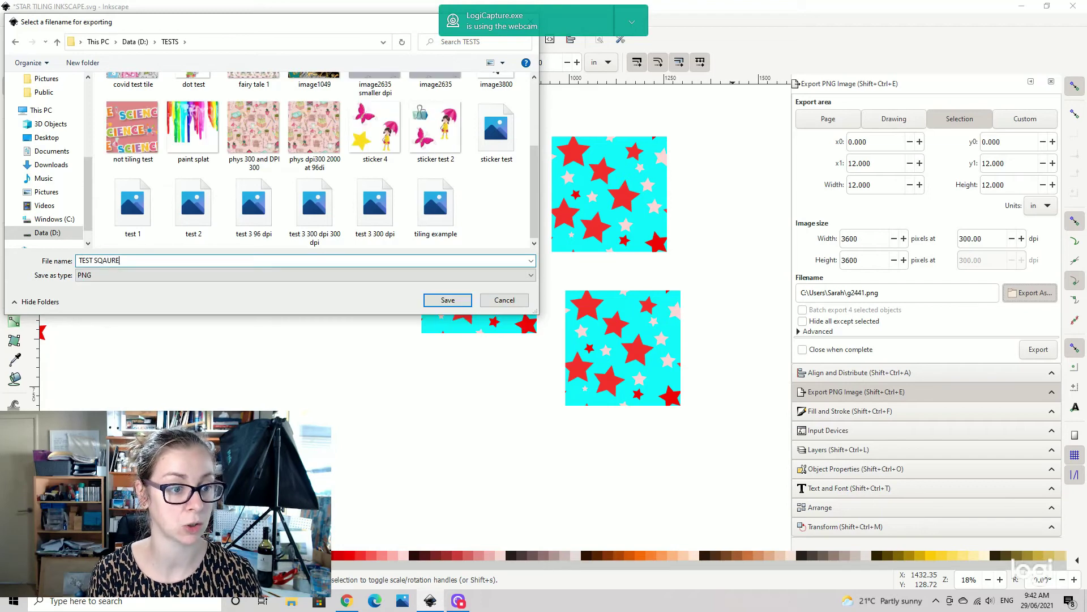
pyautogui.press('BackSpace')
pyautogui.press('BackSpace')
pyautogui.press('BackSpace')
pyautogui.press('BackSpace')
pyautogui.write('UARES')
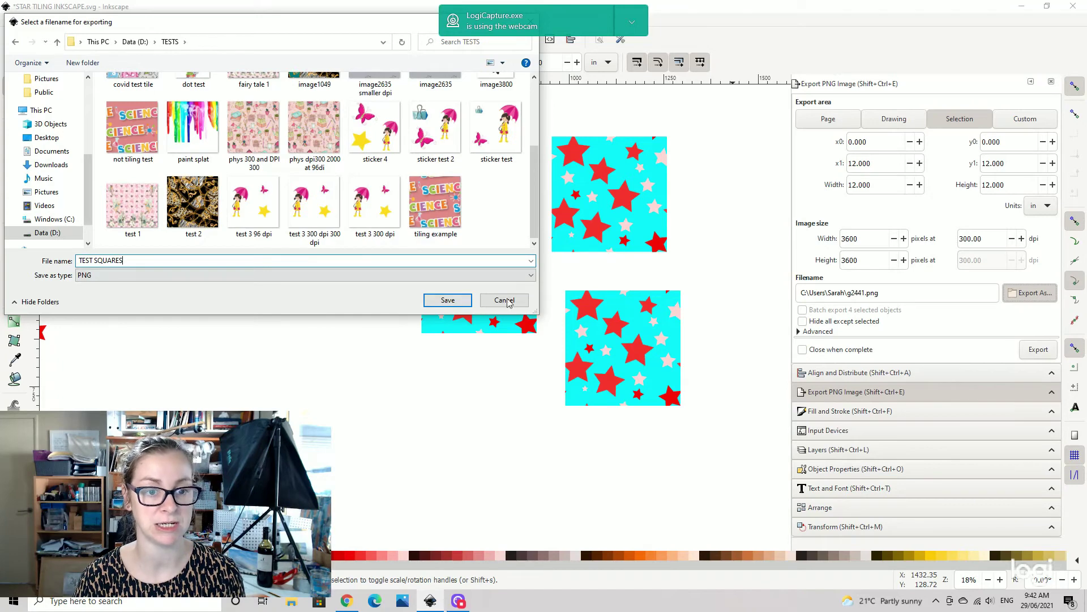
pyautogui.click(447, 301)
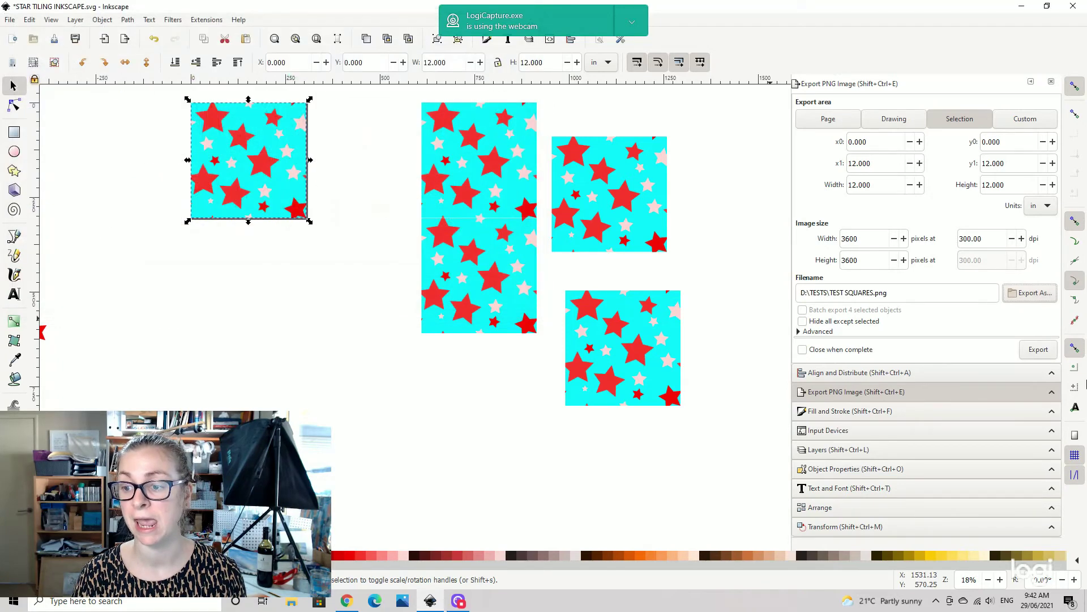
pyautogui.click(1039, 349)
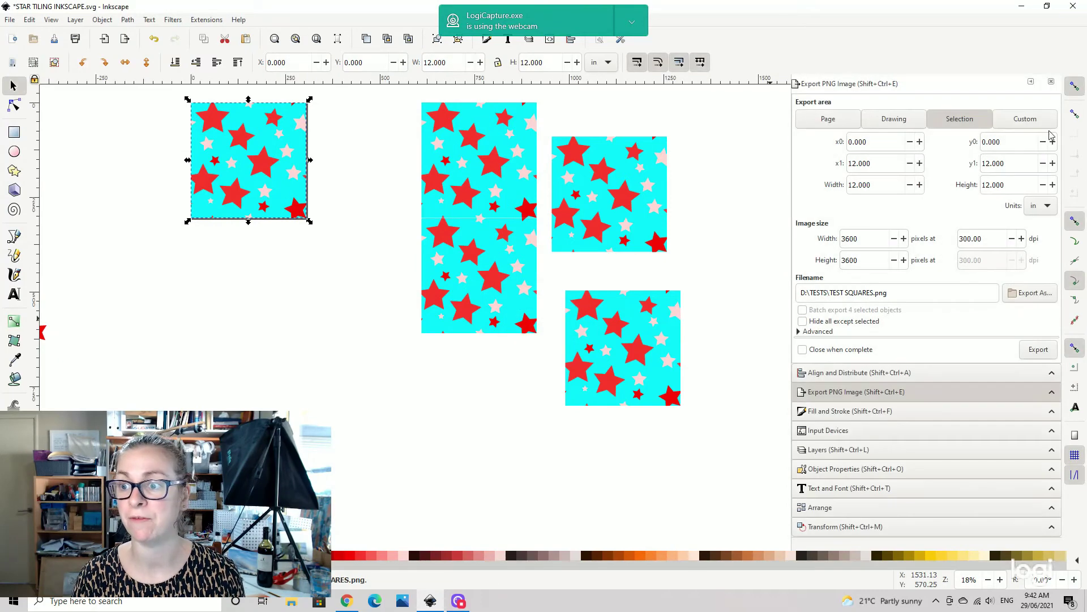
# Set the export area to the whole drawing and choose the TESTS folder on drive D: as its destination.
pyautogui.click(897, 122)
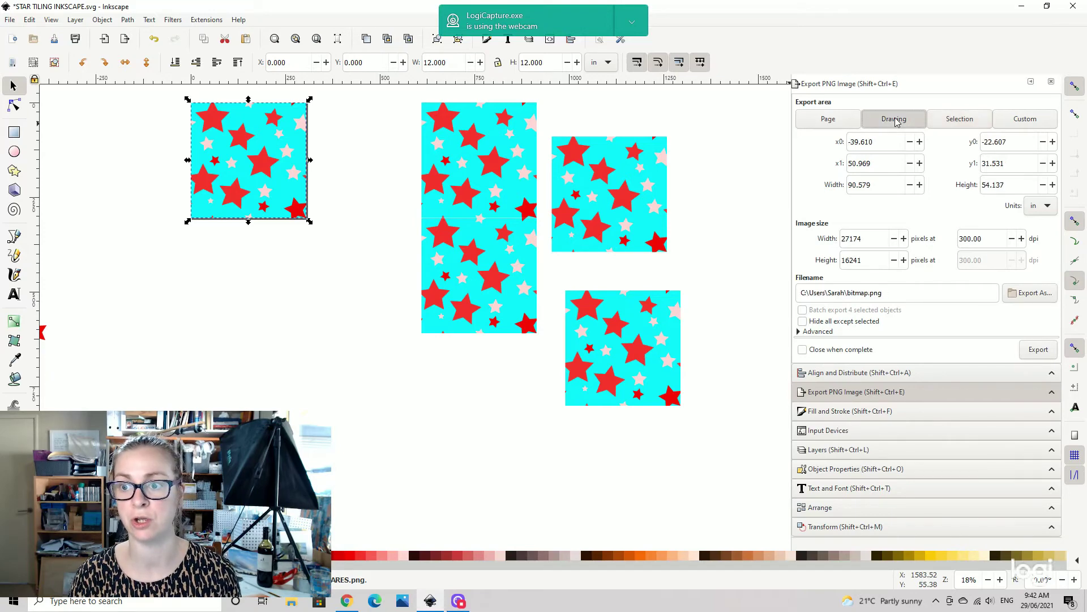
pyautogui.click(1039, 293)
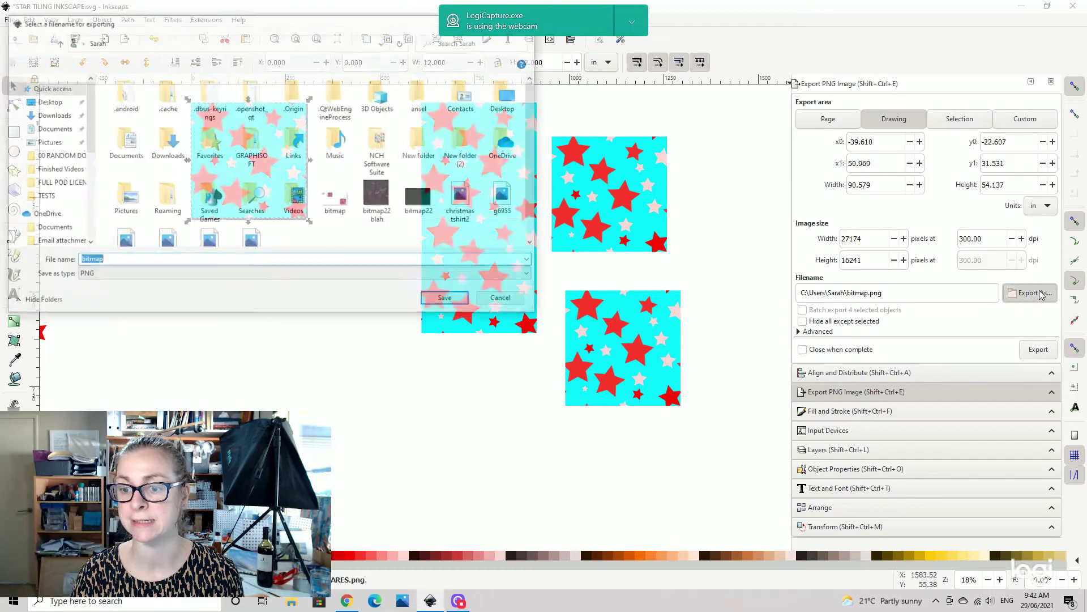
pyautogui.scroll(-7, 39, 187)
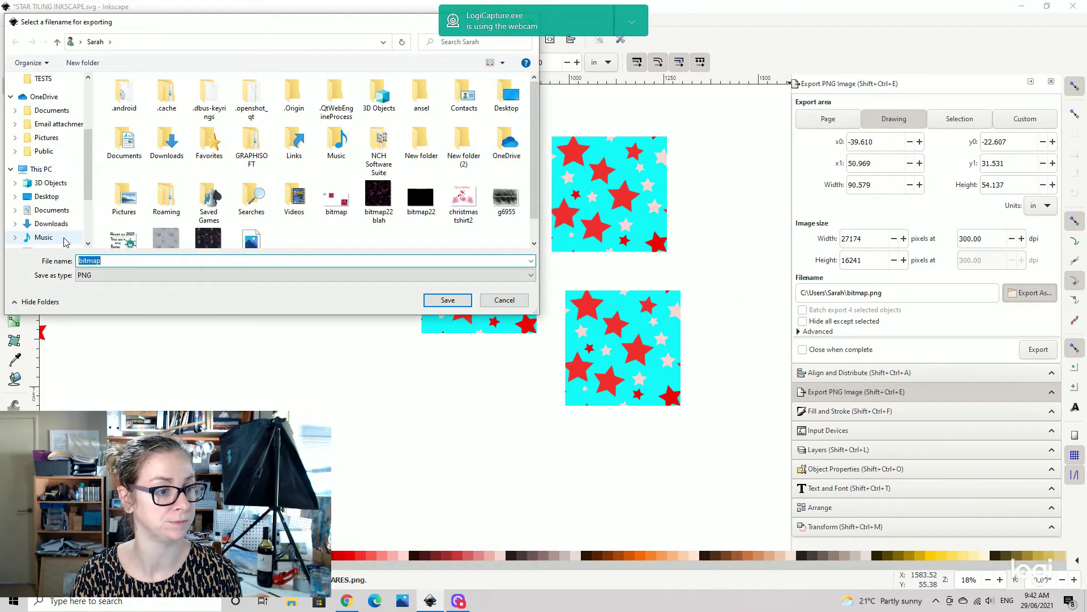
pyautogui.click(39, 186)
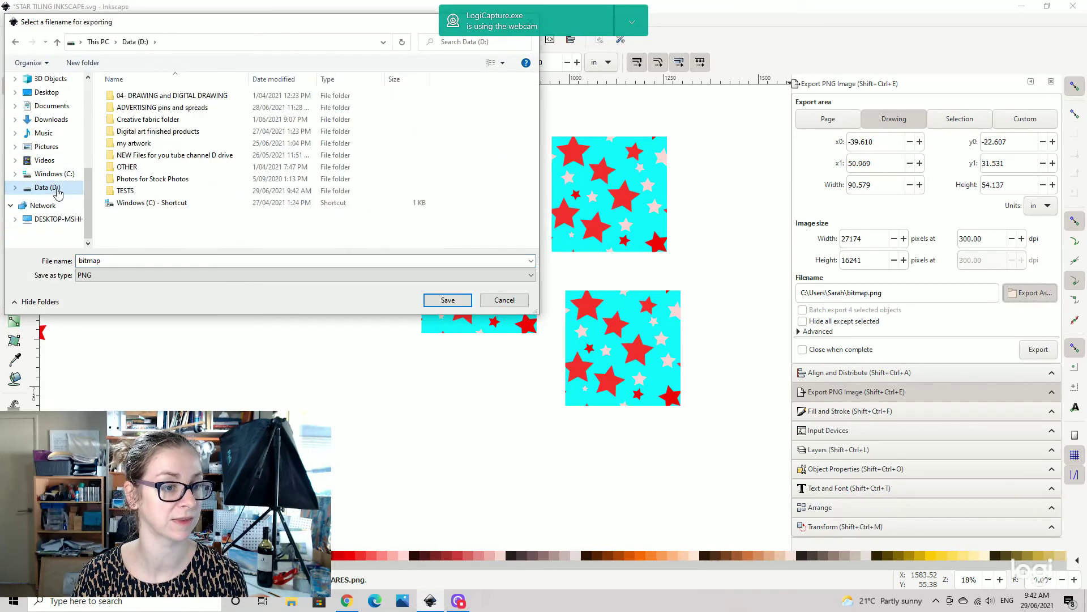
pyautogui.click(126, 190)
pyautogui.click(448, 302)
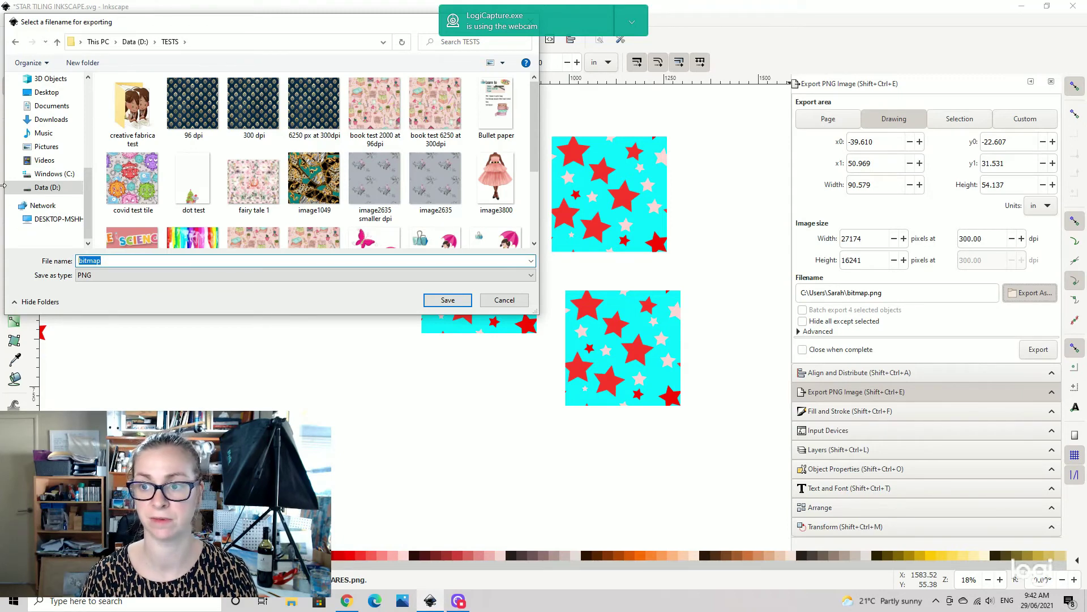
# Name the file DRAWING TEST and export the whole drawing as PNG.
pyautogui.write('DRAWING TEST')
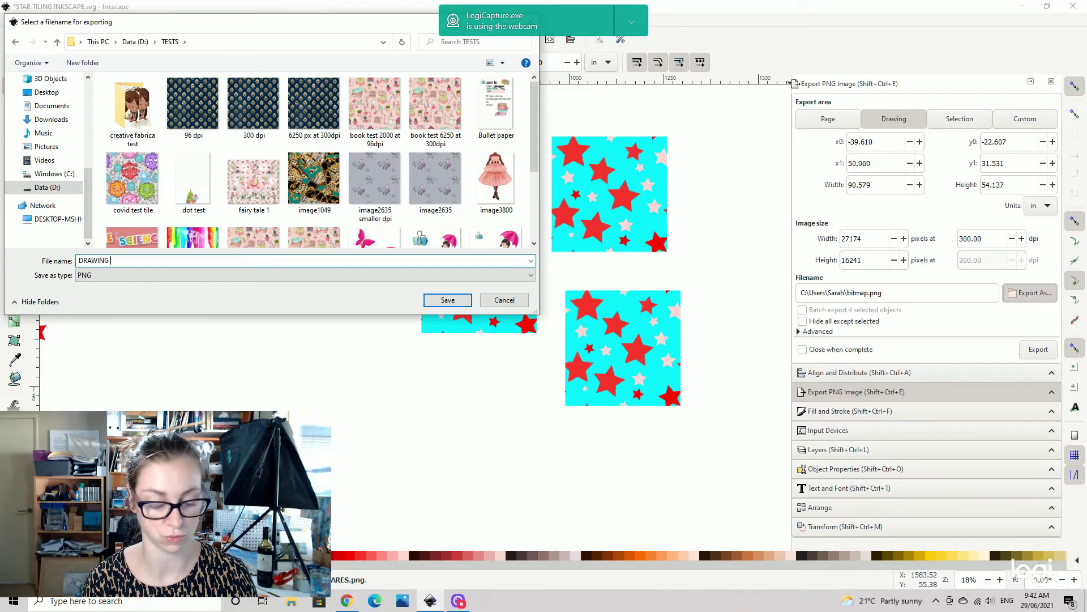
pyautogui.click(450, 302)
pyautogui.click(1049, 351)
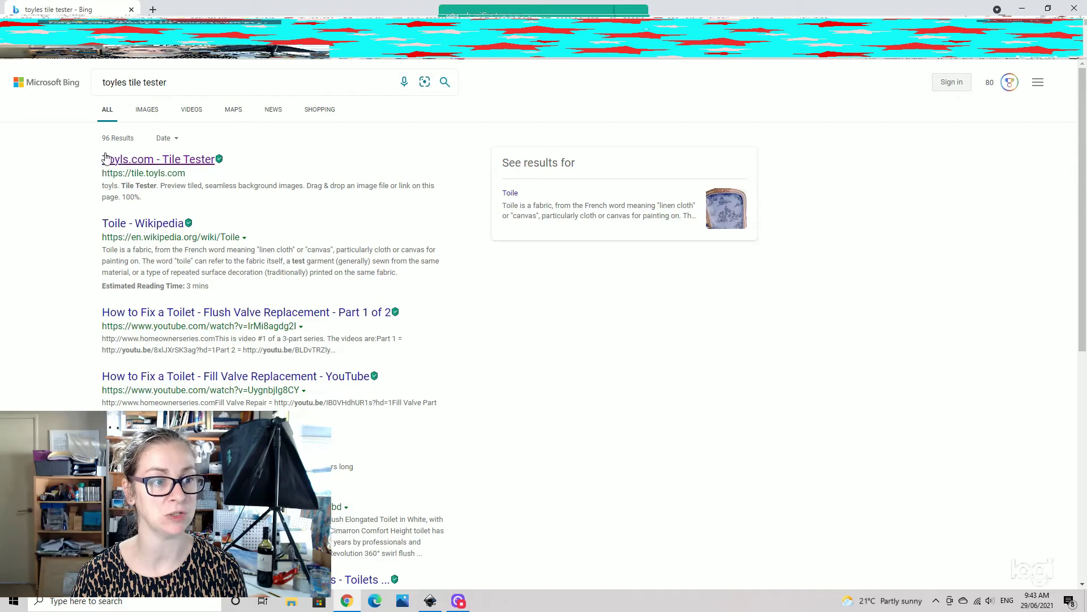
# Load TEST SQUARES from the TESTS folder into the Toyls.com Tile Tester and preview the repeat at 10%.
pyautogui.click(159, 161)
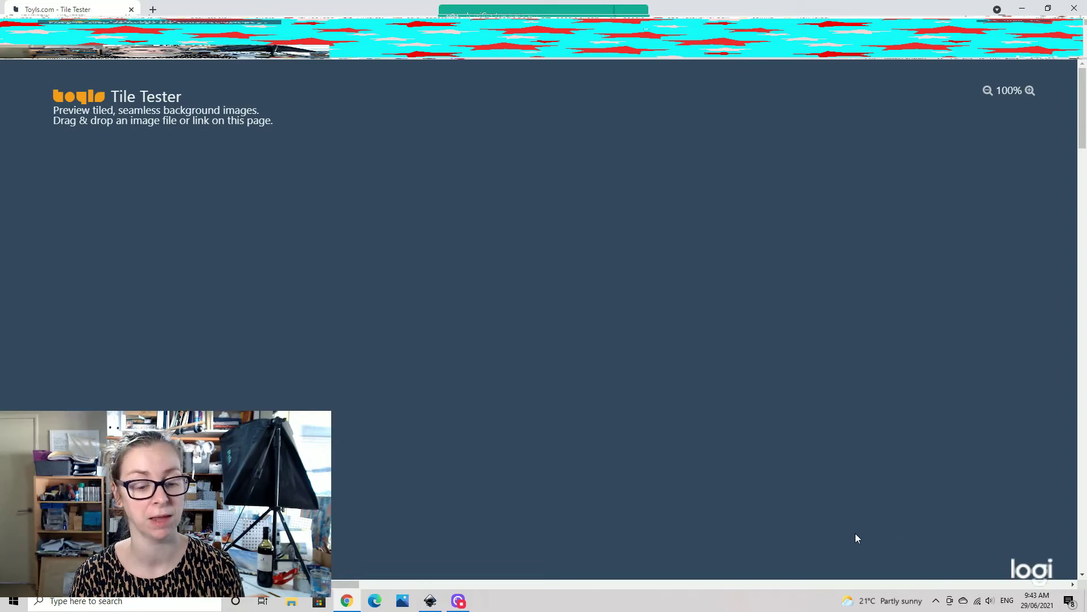
pyautogui.click(292, 602)
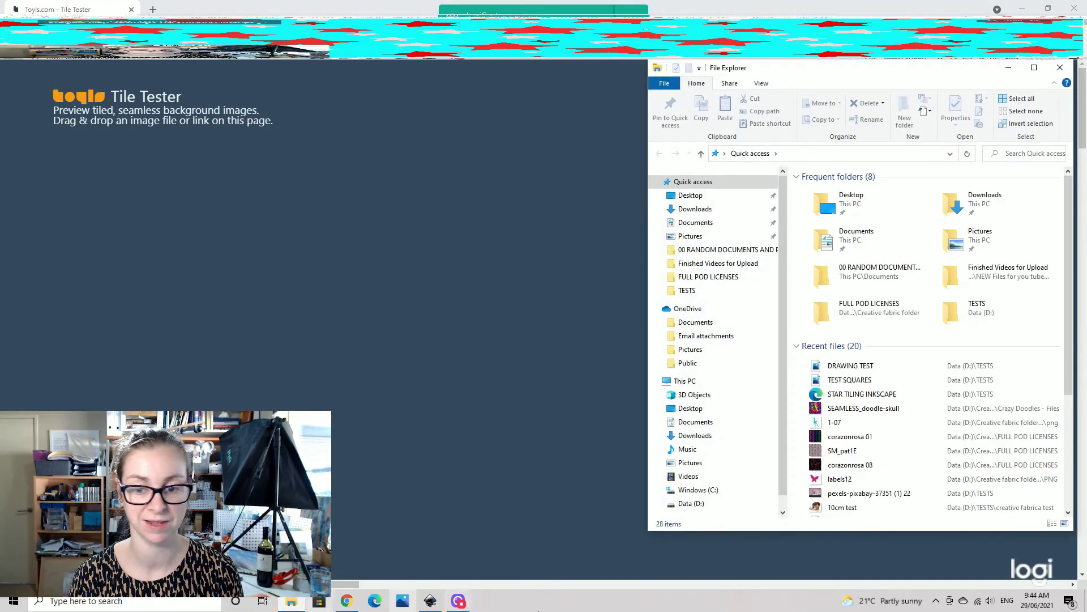
pyautogui.click(687, 290)
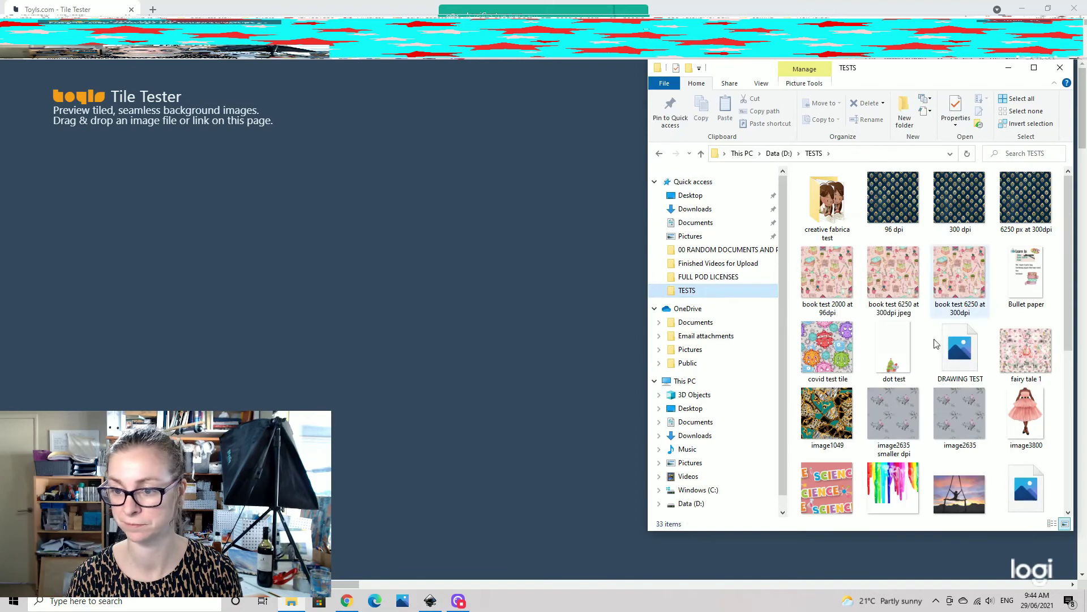
pyautogui.scroll(-5, 998, 408)
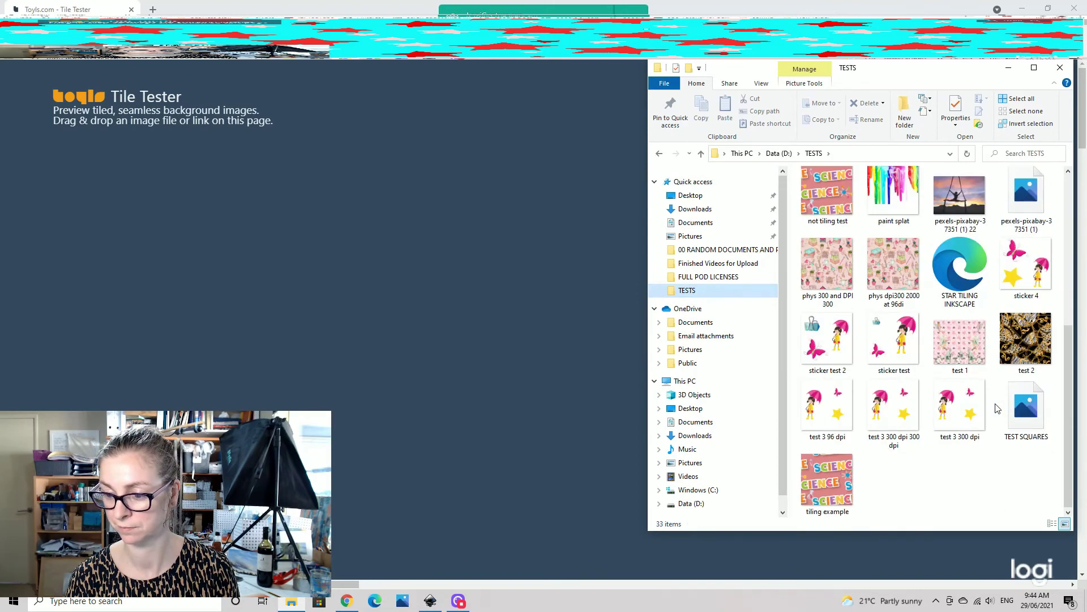
pyautogui.moveTo(1010, 408); pyautogui.dragTo(368, 298)
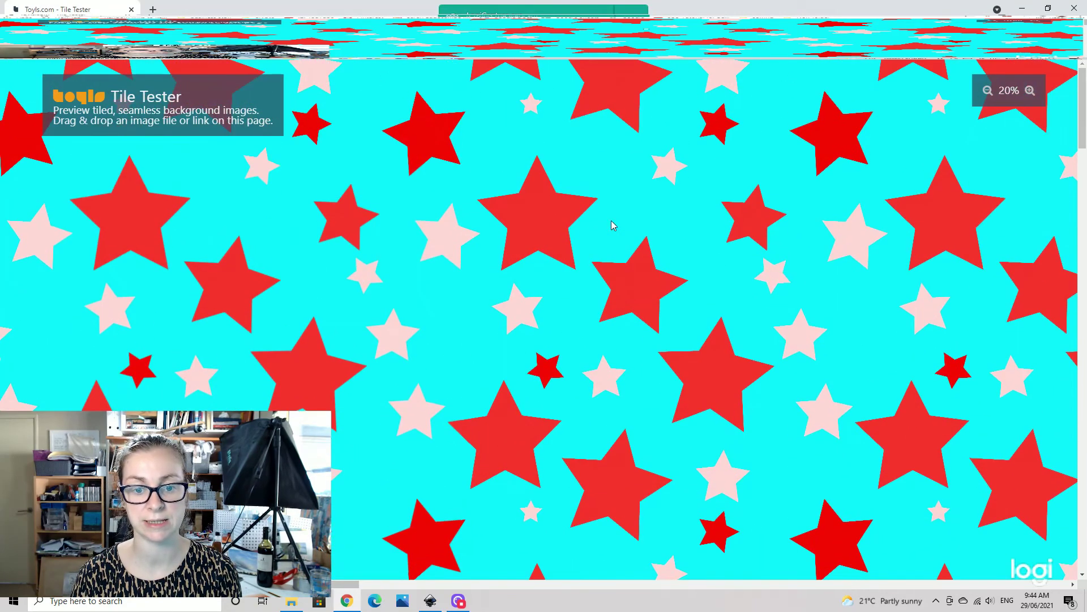
pyautogui.click(988, 92)
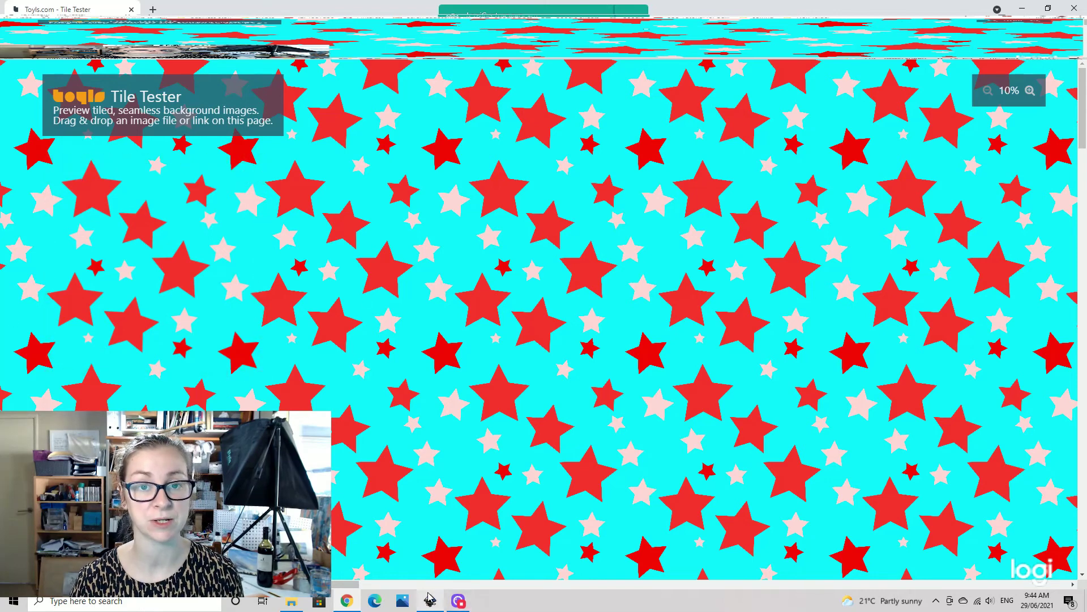
# Replace the Tile Tester preview with the DRAWING TEST image from the TESTS folder.
pyautogui.moveTo(434, 601)
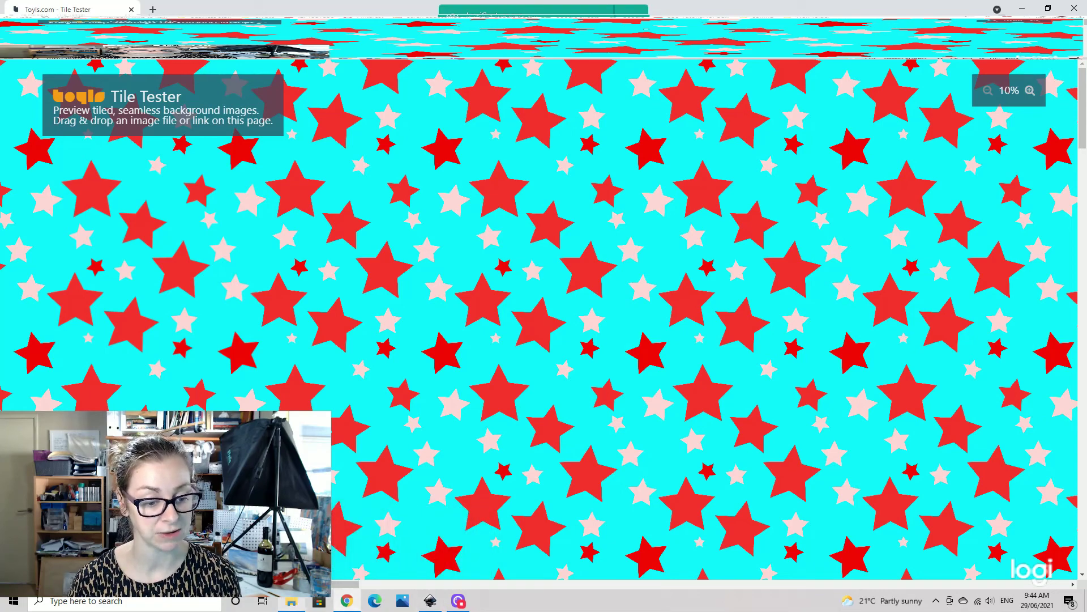
pyautogui.click(347, 601)
pyautogui.click(291, 544)
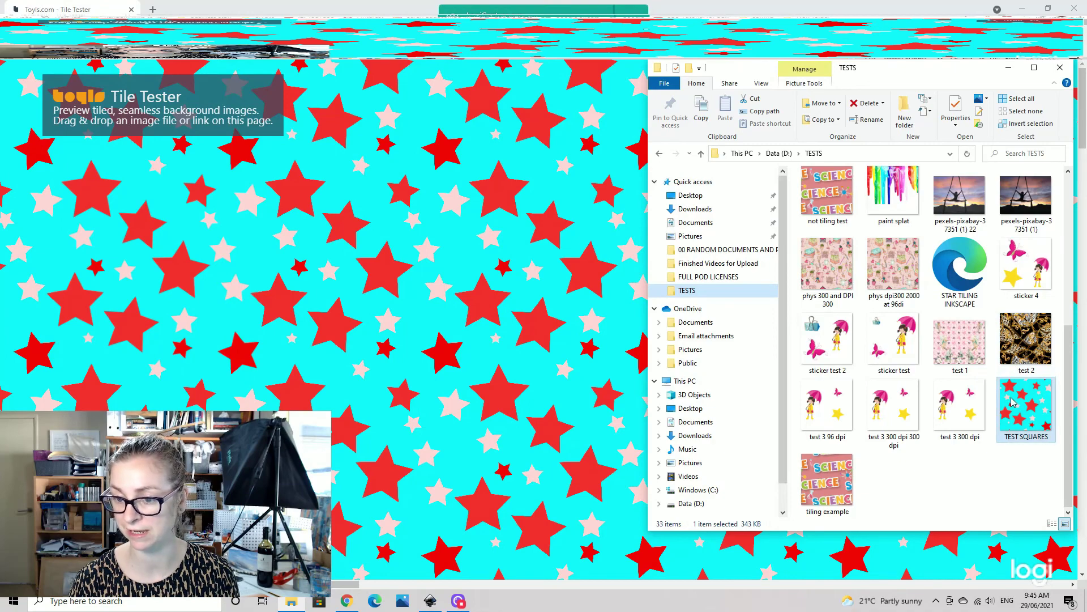
pyautogui.scroll(5, 1013, 402)
pyautogui.moveTo(960, 352); pyautogui.dragTo(469, 305)
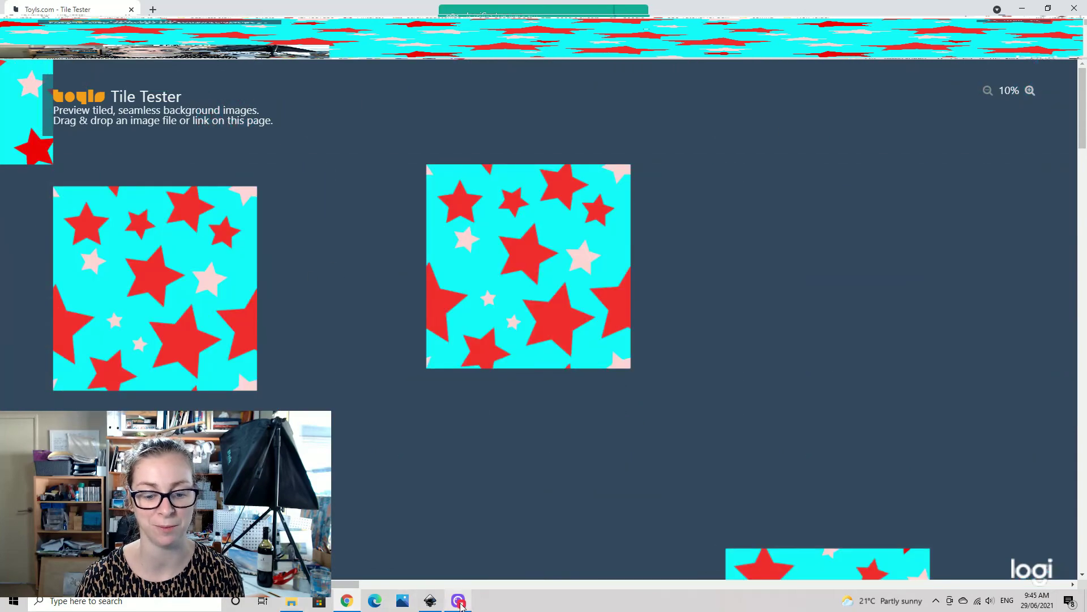
# Switch back to Inkscape and examine the tile copies scattered around the page.
pyautogui.click(460, 601)
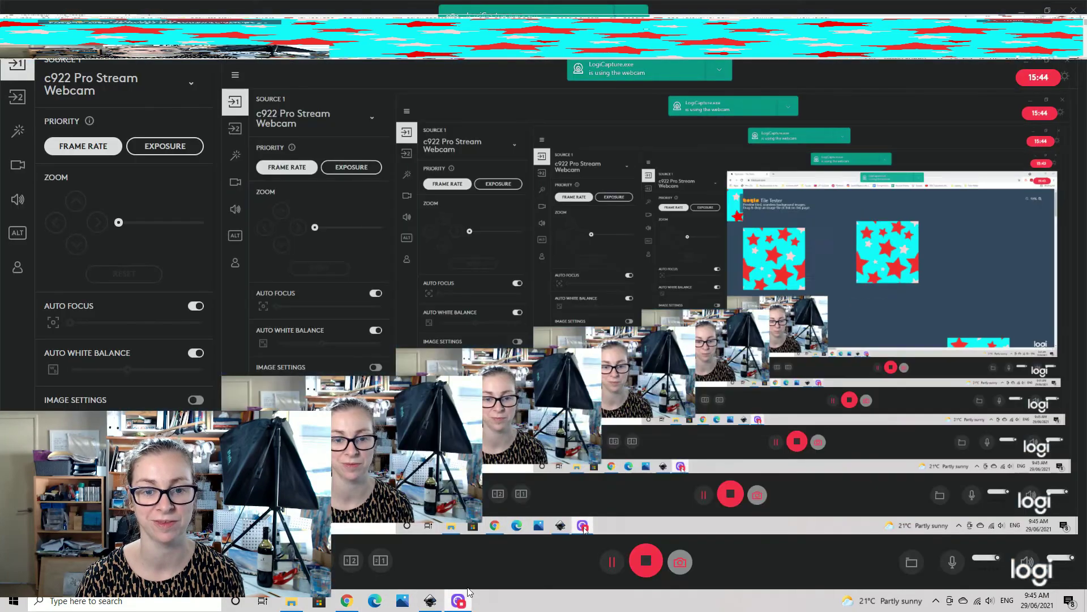
pyautogui.click(430, 601)
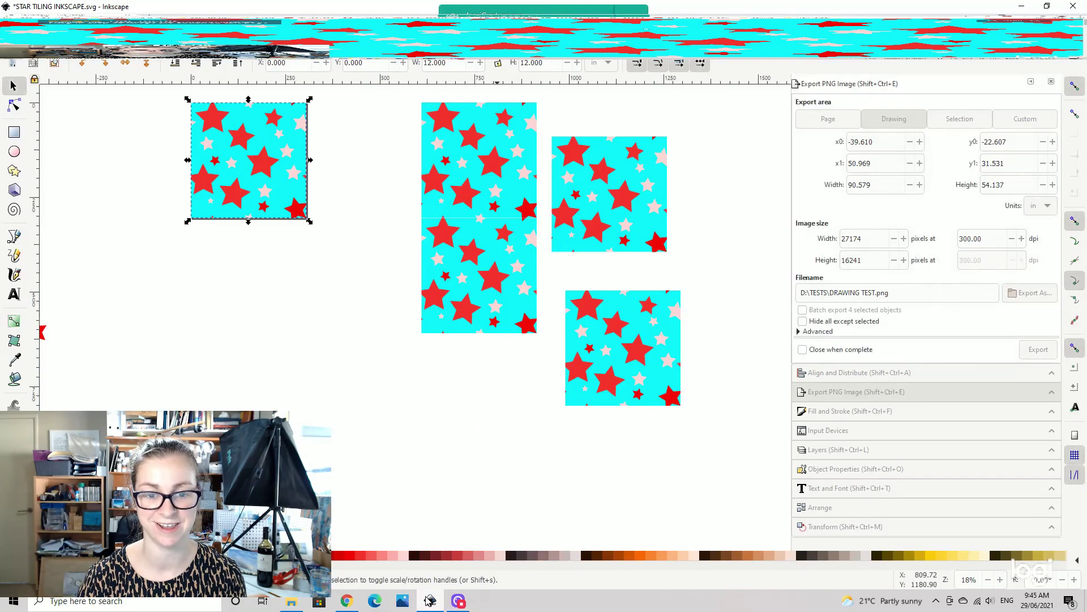
pyautogui.scroll(6, 381, 240)
pyautogui.hscroll(-2, 381, 240)
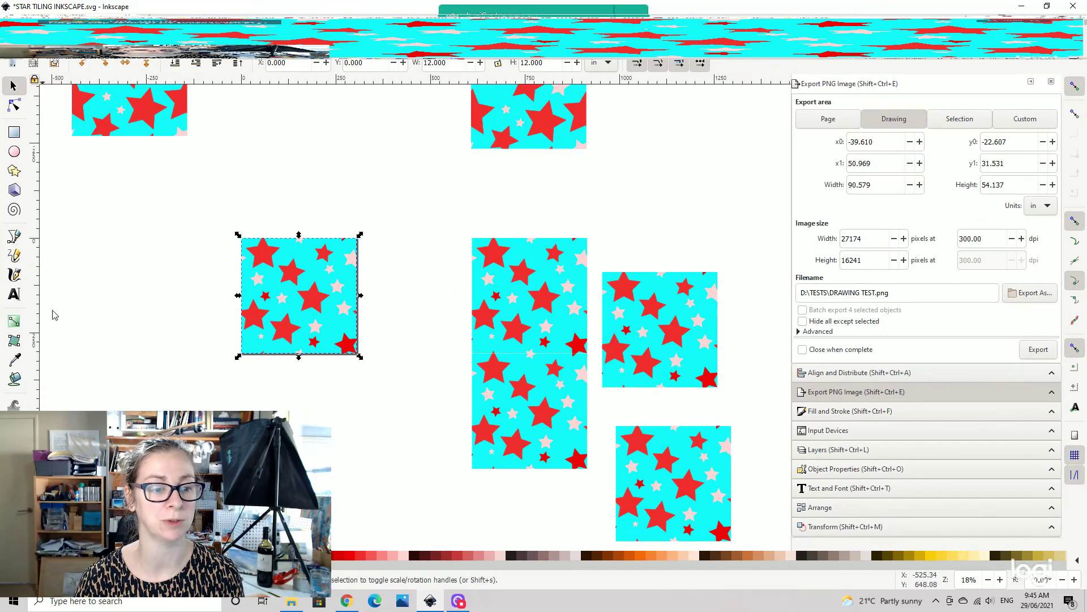
pyautogui.scroll(4, 387, 284)
pyautogui.hscroll(-3, 387, 283)
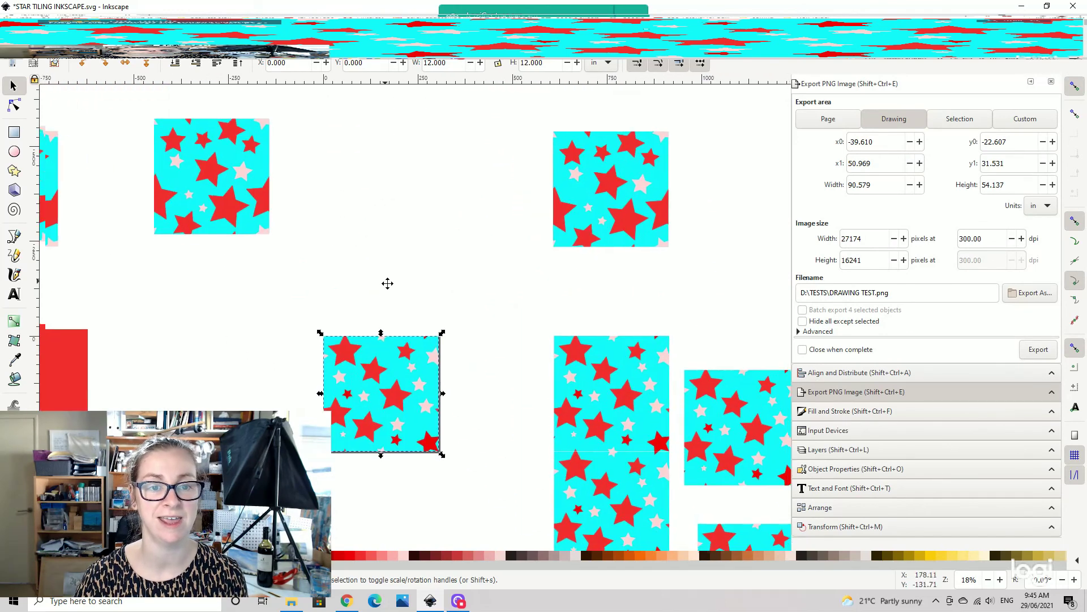
pyautogui.moveTo(400, 284); pyautogui.dragTo(376, 219)
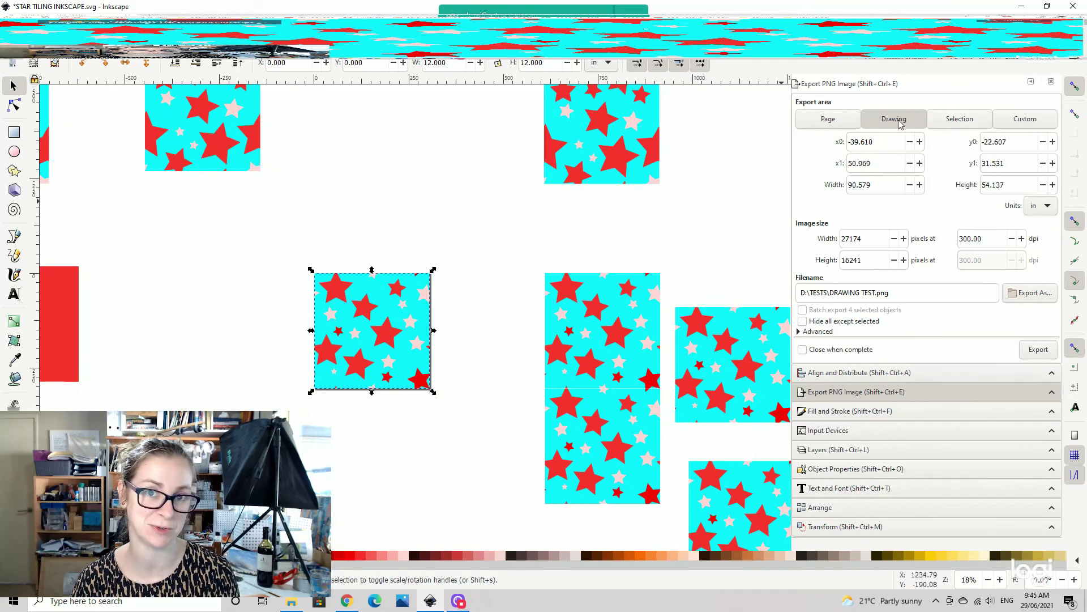
# Try the Selection export area, select the tile copy above the stacked pair, and set the export area to Page.
pyautogui.click(966, 121)
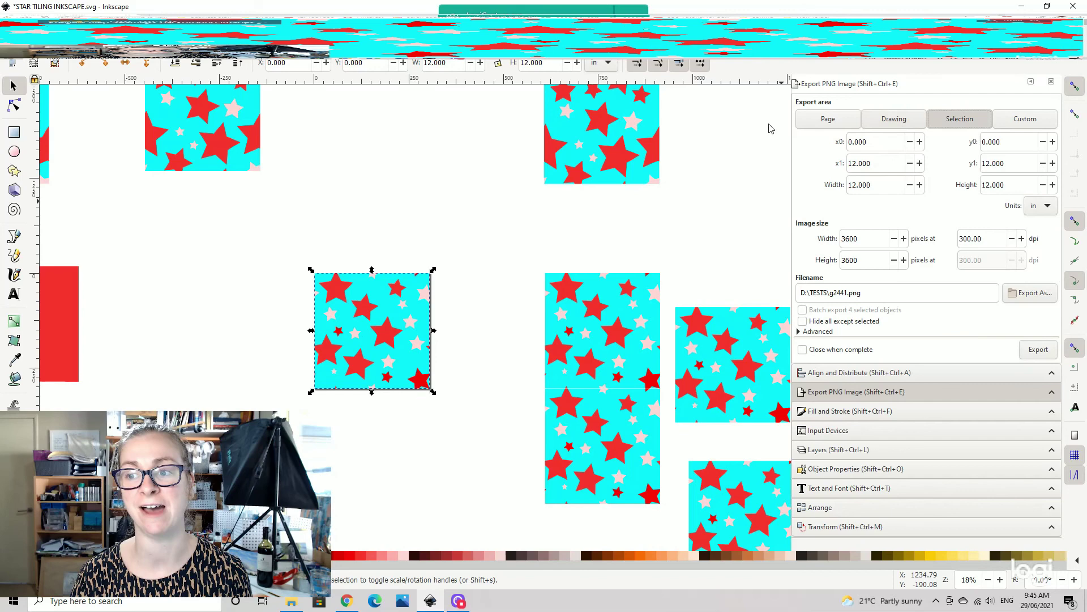
pyautogui.click(589, 133)
pyautogui.click(822, 121)
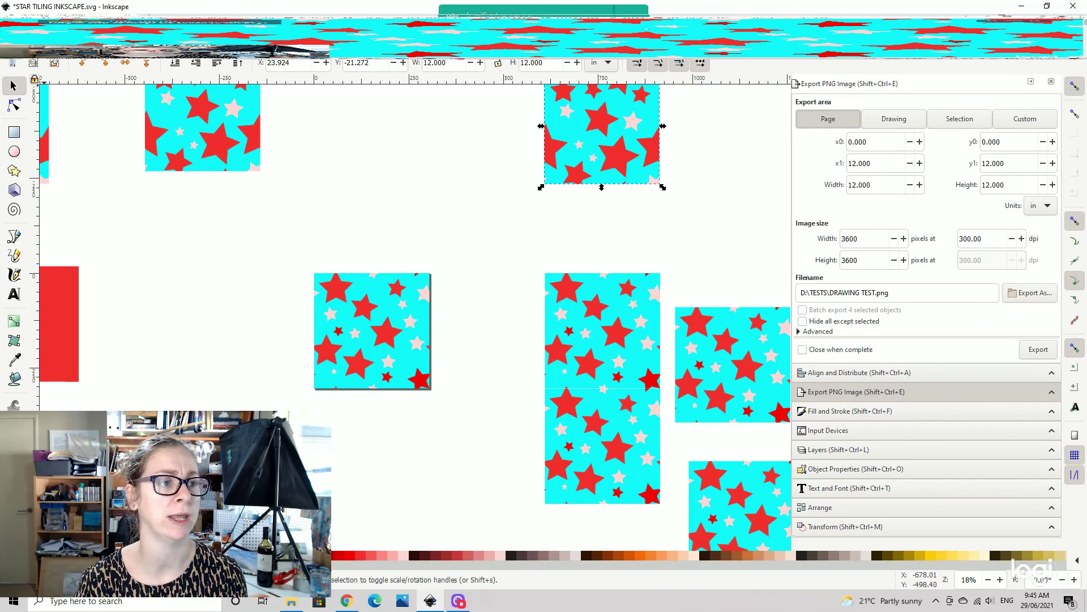
# Import the milkshake picture 8-02_Frozen_Sweets (1) from the Frozen_Sweets_8(02)-1 CL folder.
pyautogui.click(11, 51)
pyautogui.click(68, 160)
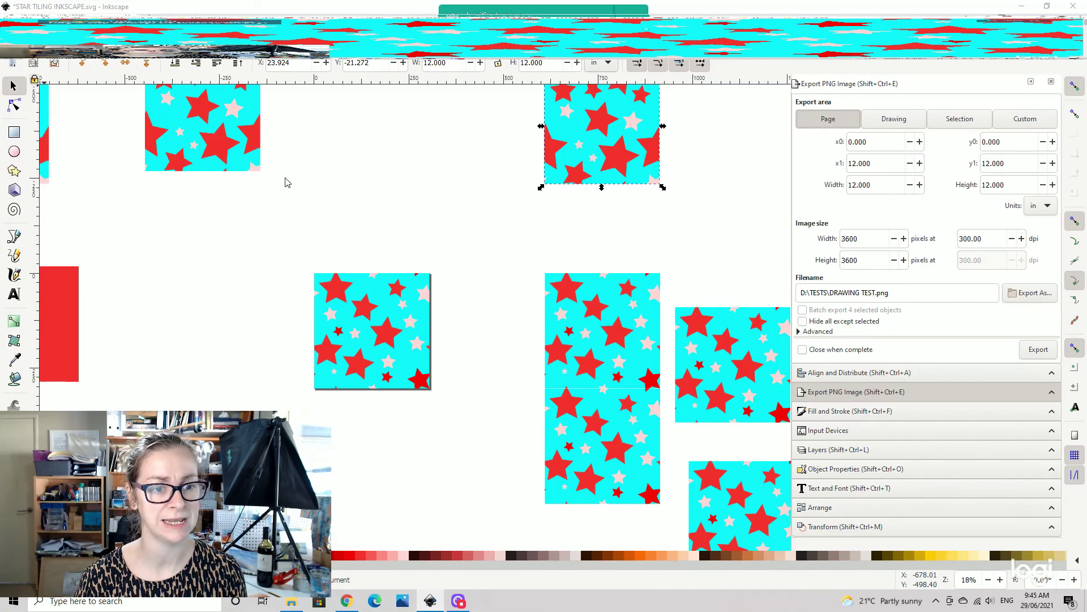
pyautogui.click(304, 72)
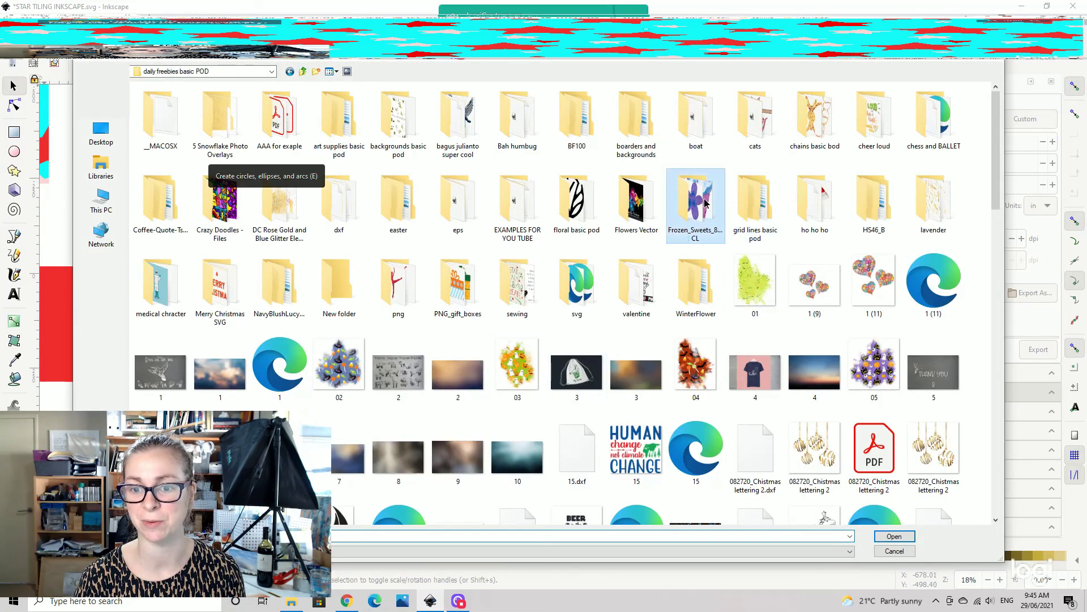
pyautogui.doubleClick(696, 201)
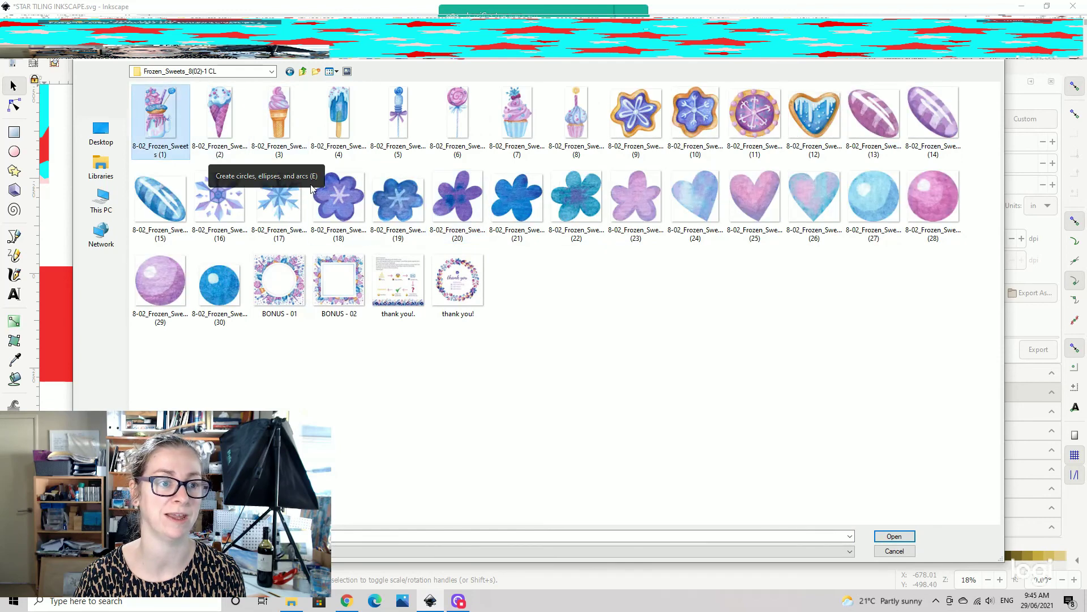
pyautogui.click(895, 551)
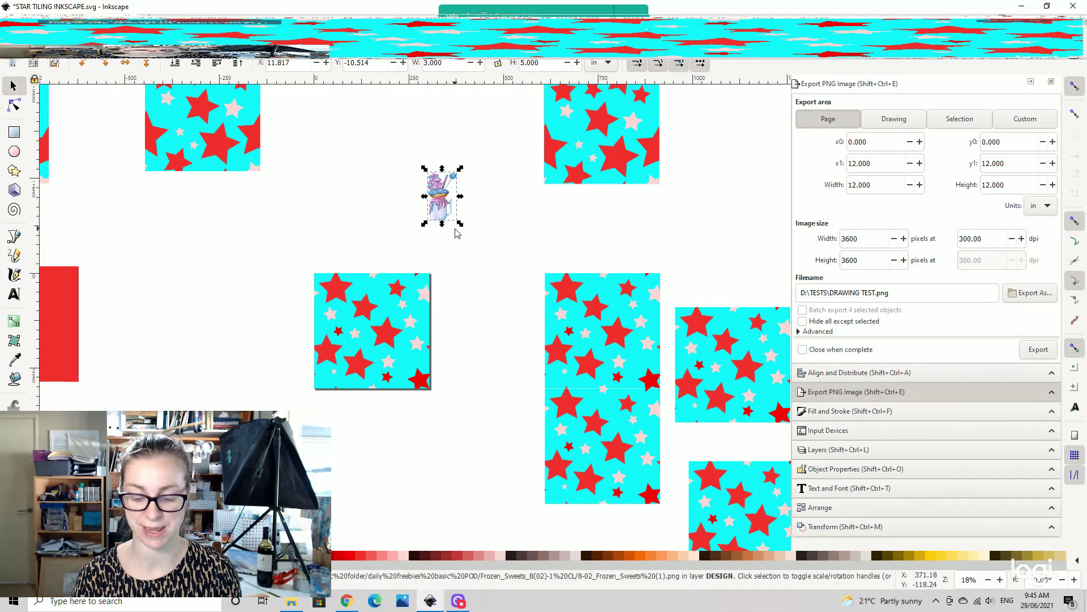
# Move the imported milkshake picture onto the star tile on the page, at about X 6.03, Y 1.84 in.
pyautogui.press('+')
pyautogui.press('+')
pyautogui.moveTo(461, 158); pyautogui.dragTo(673, 374)
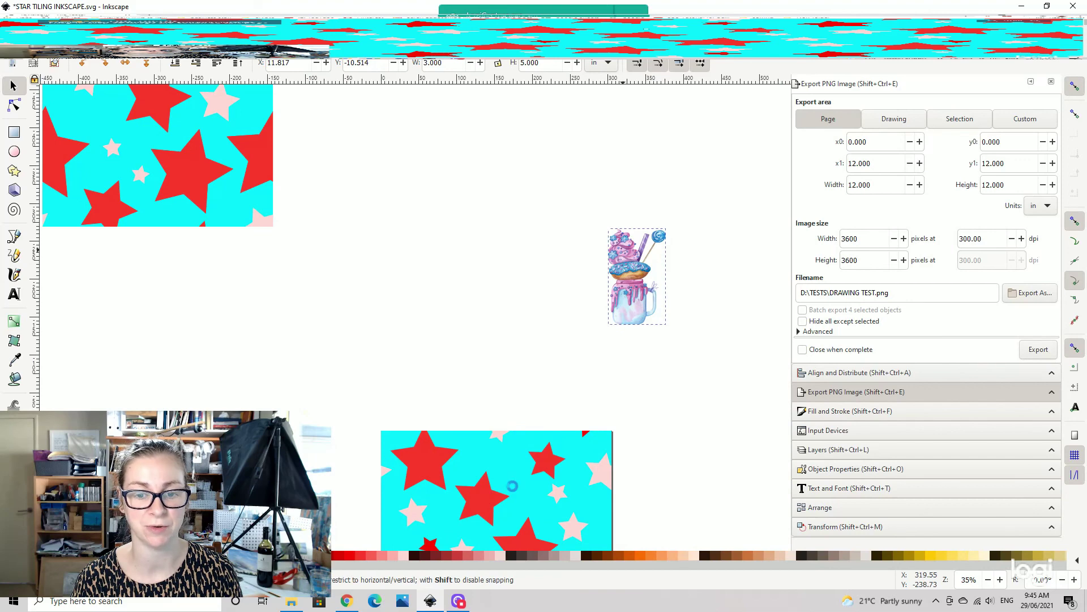
pyautogui.moveTo(645, 320); pyautogui.dragTo(534, 549)
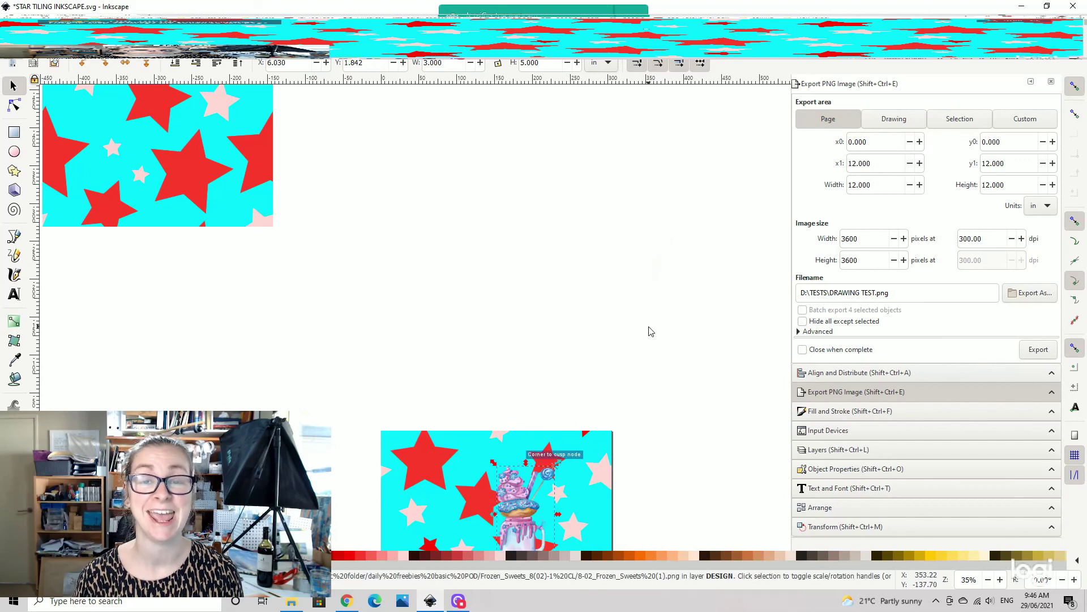